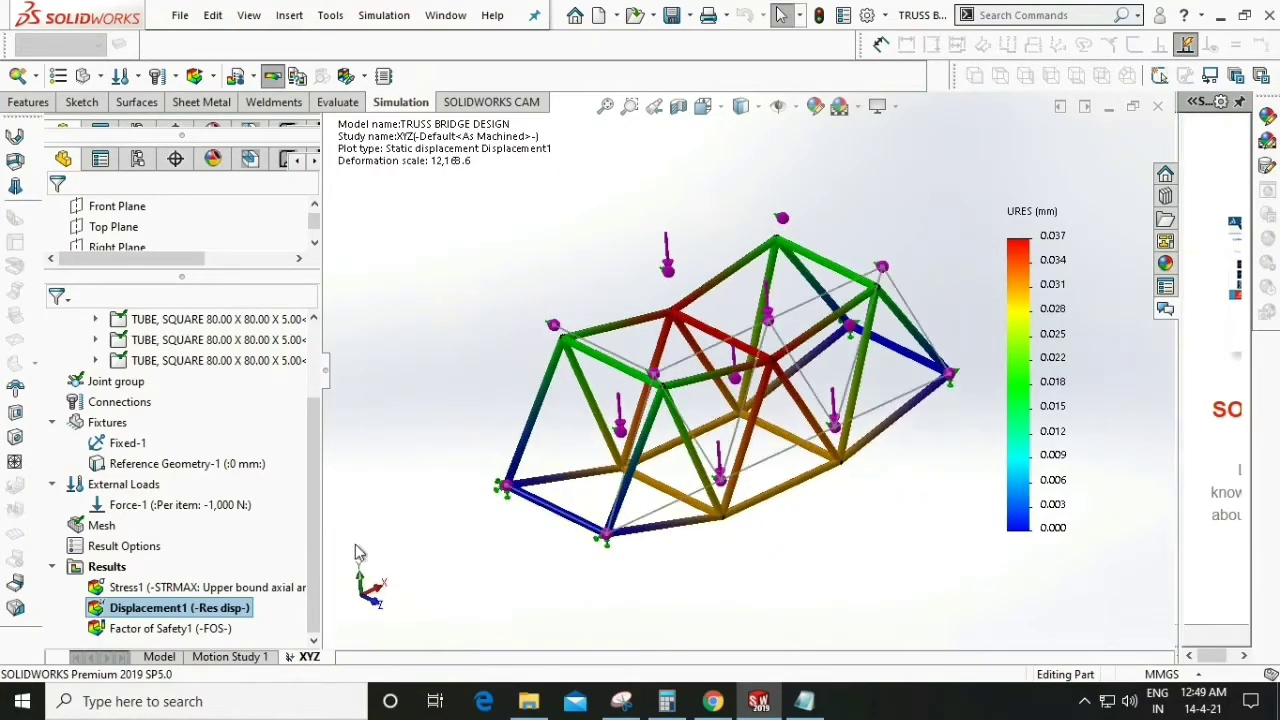
- Display the Stress1 result plot and examine the stress distribution on the truss bridge from different angles
double_click(150, 587)
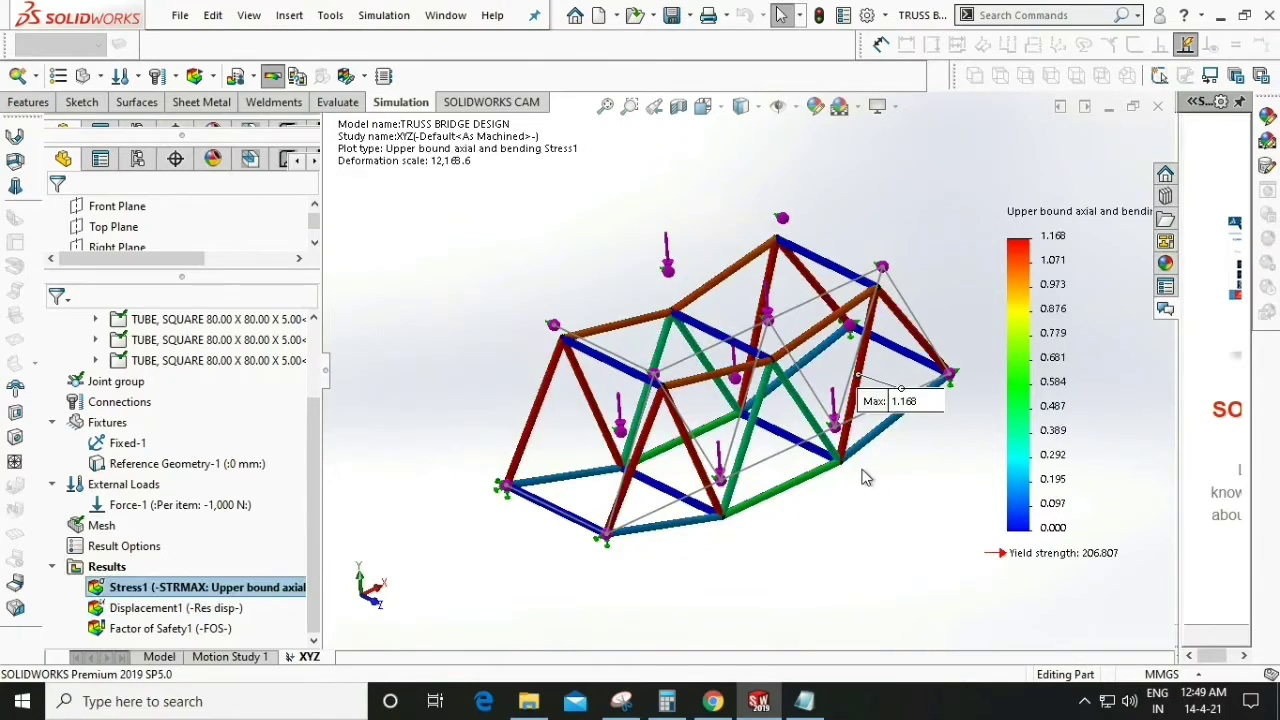
middle_click_drag(866, 476, 795, 527)
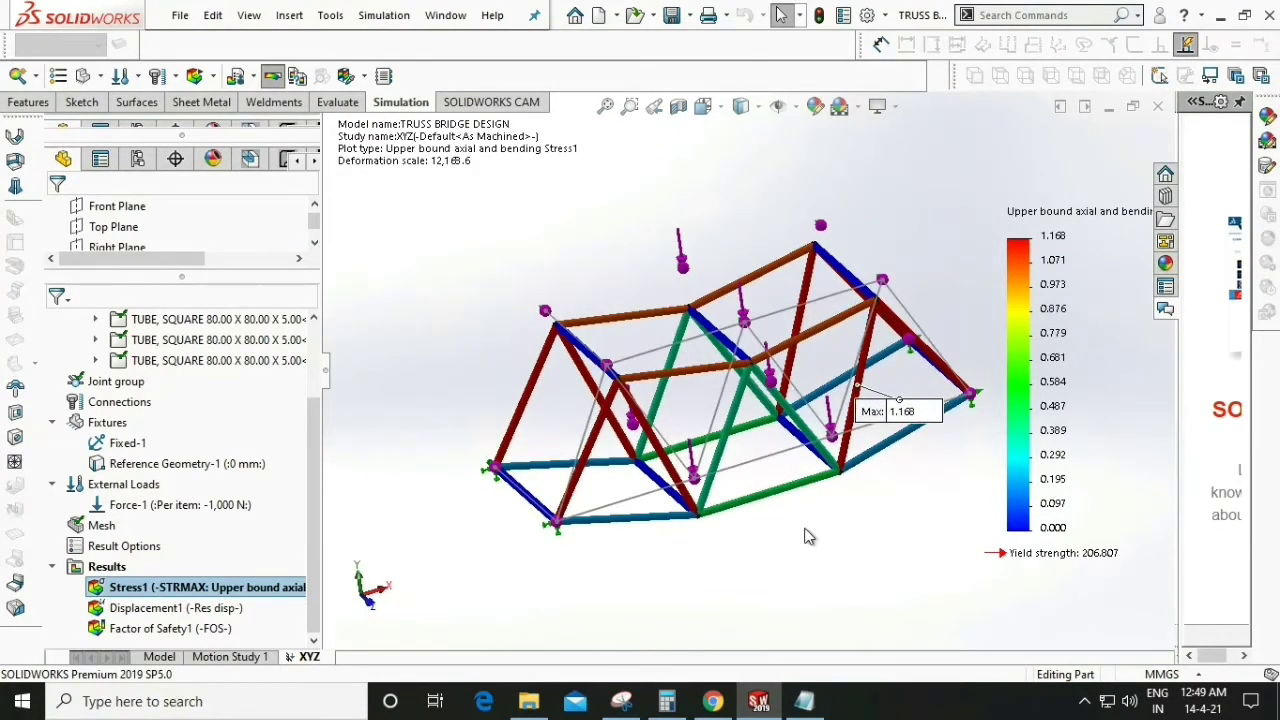
middle_click_drag(886, 463, 760, 440)
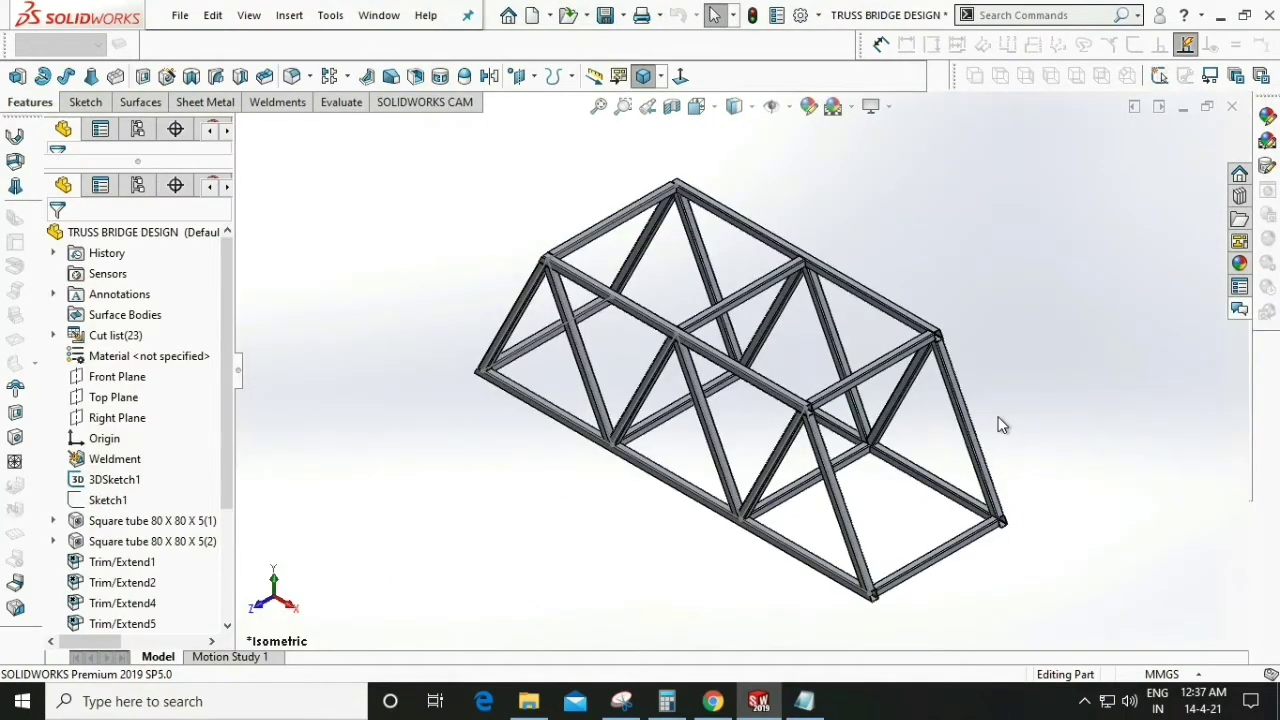
middle_click_drag(1004, 410, 590, 580)
left_click(643, 76)
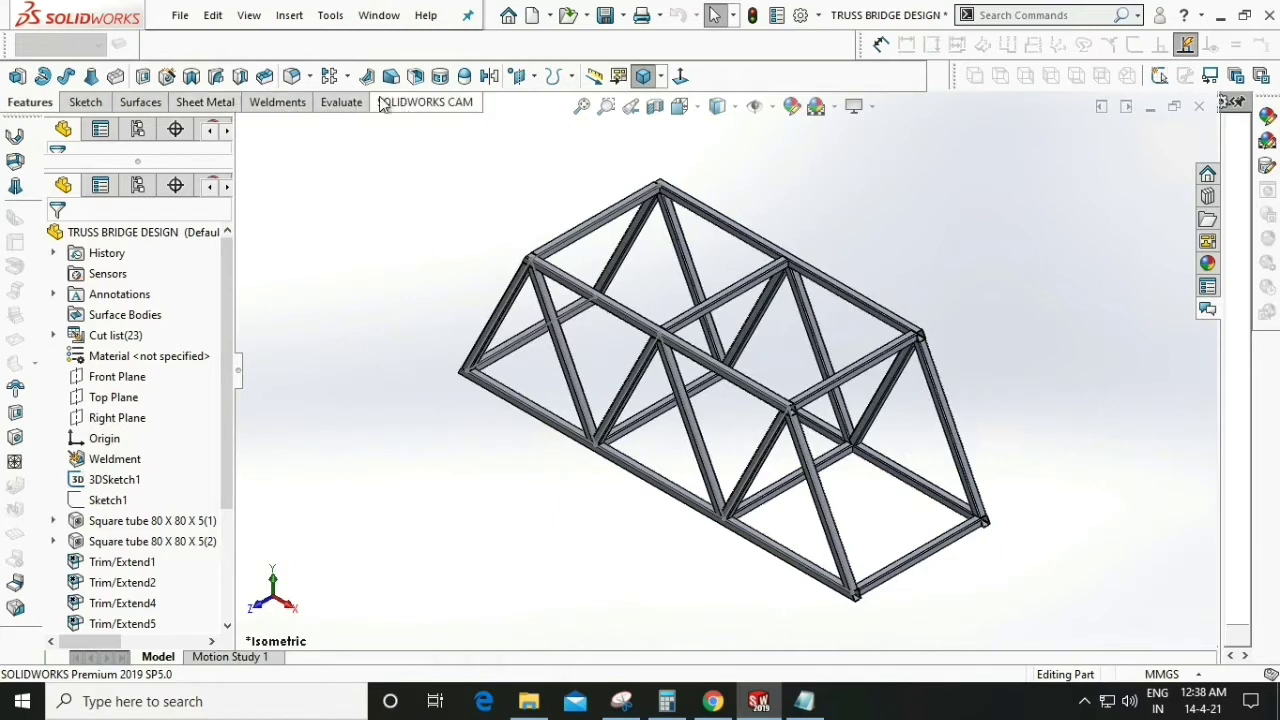
- Activate the SOLIDWORKS Simulation add-in
left_click(819, 16)
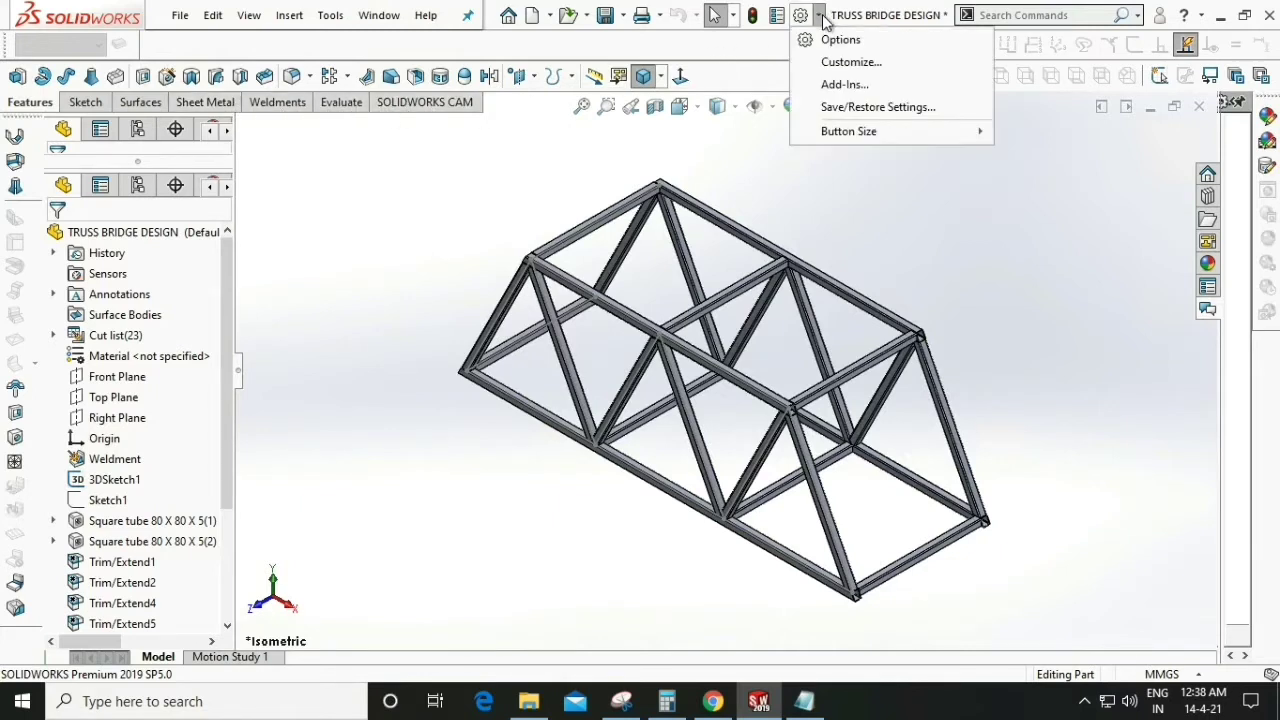
left_click(845, 85)
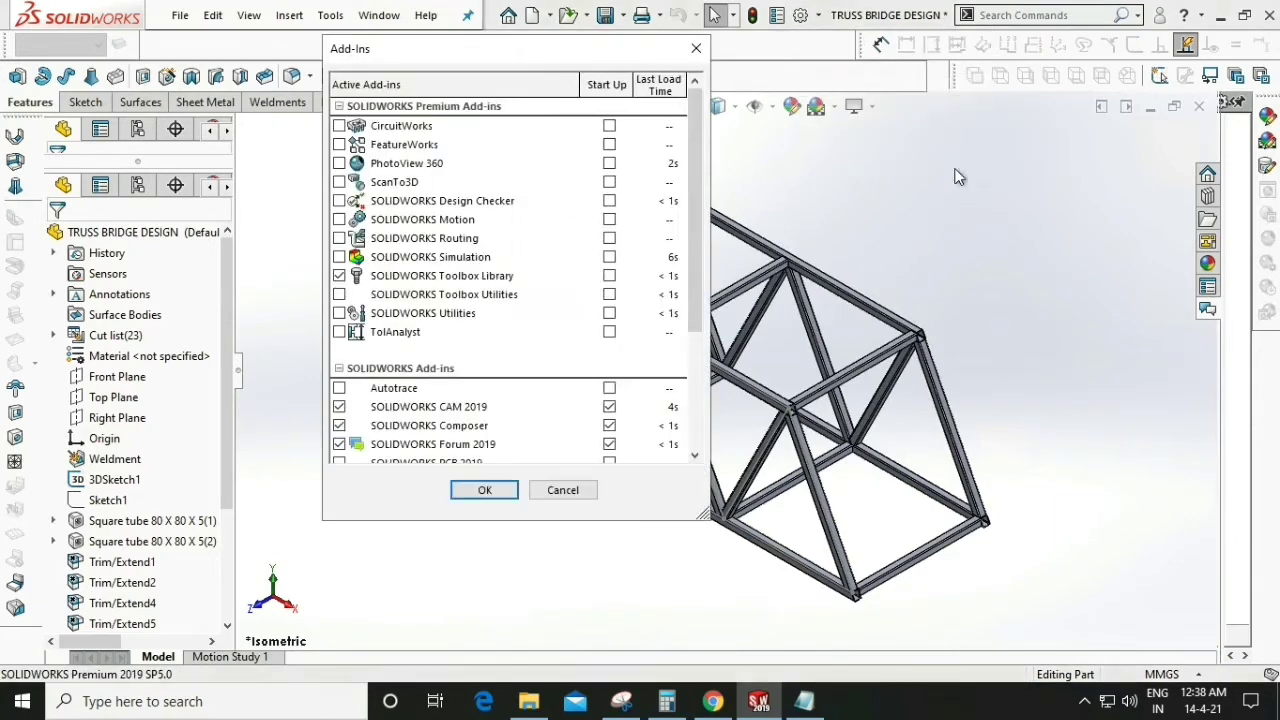
left_click(339, 257)
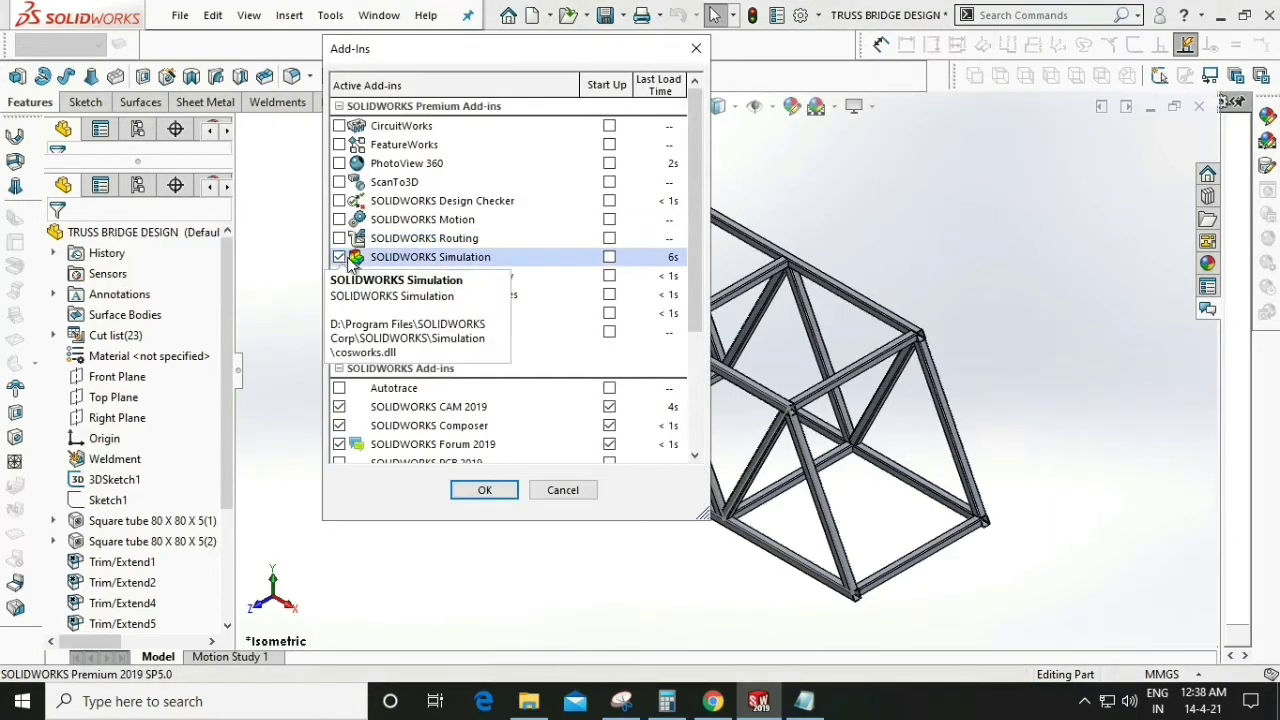
left_click(485, 491)
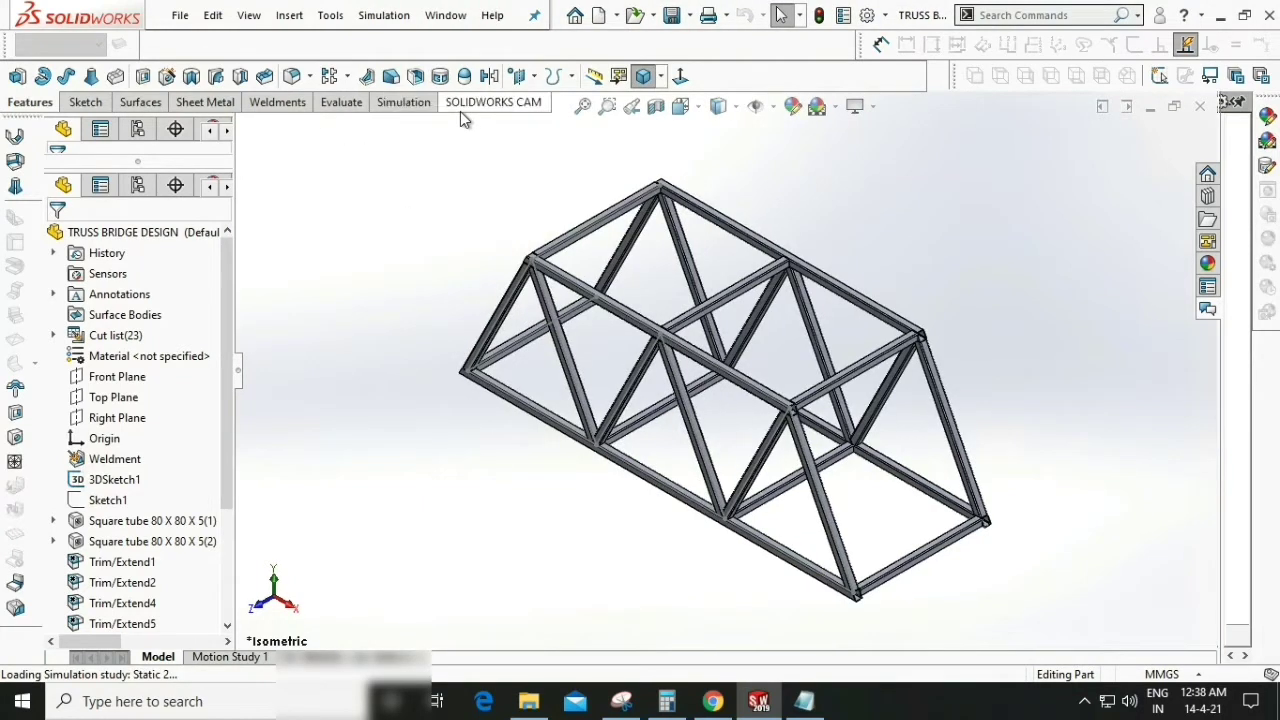
- Create a new static simulation study named XYZ for the truss bridge
left_click(409, 104)
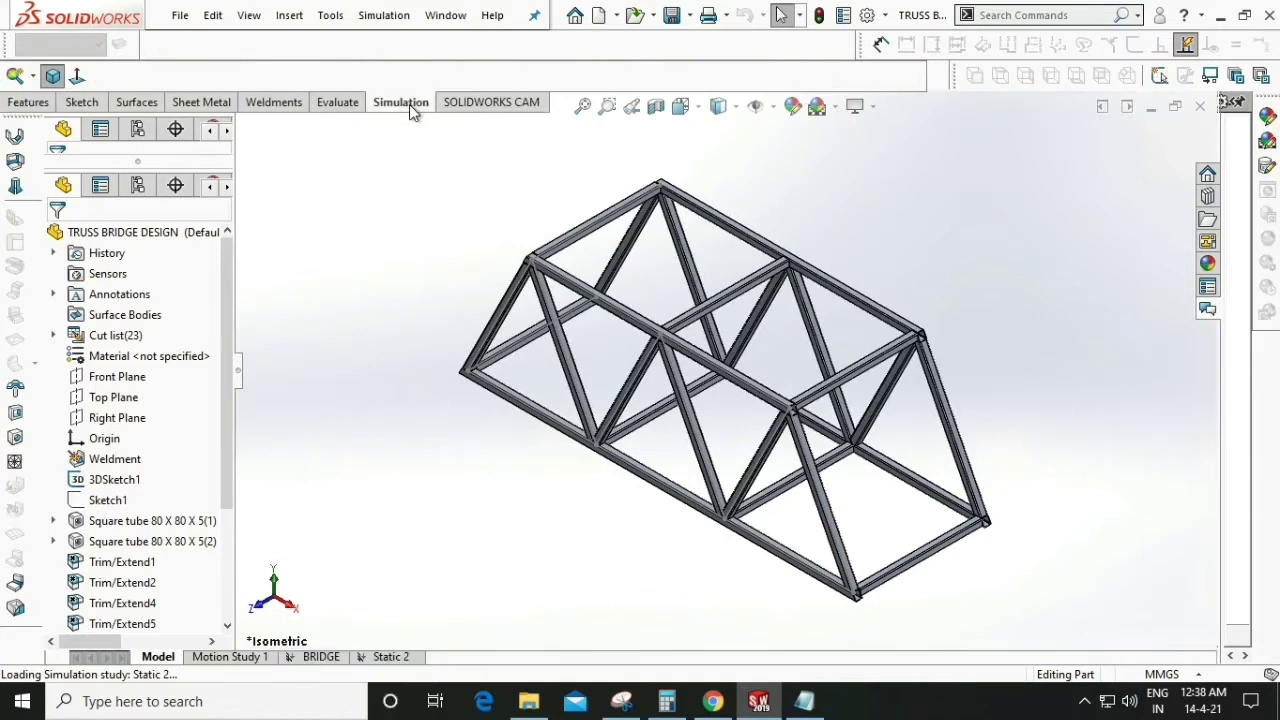
left_click(32, 76)
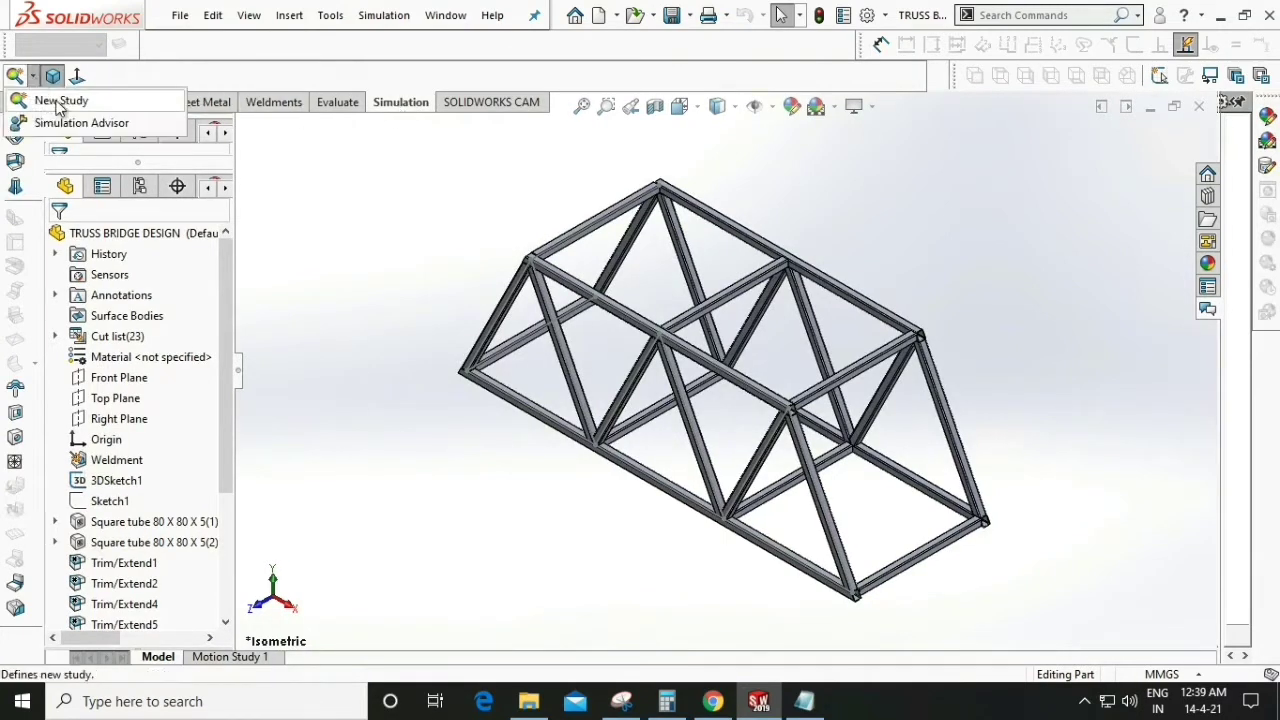
left_click(57, 103)
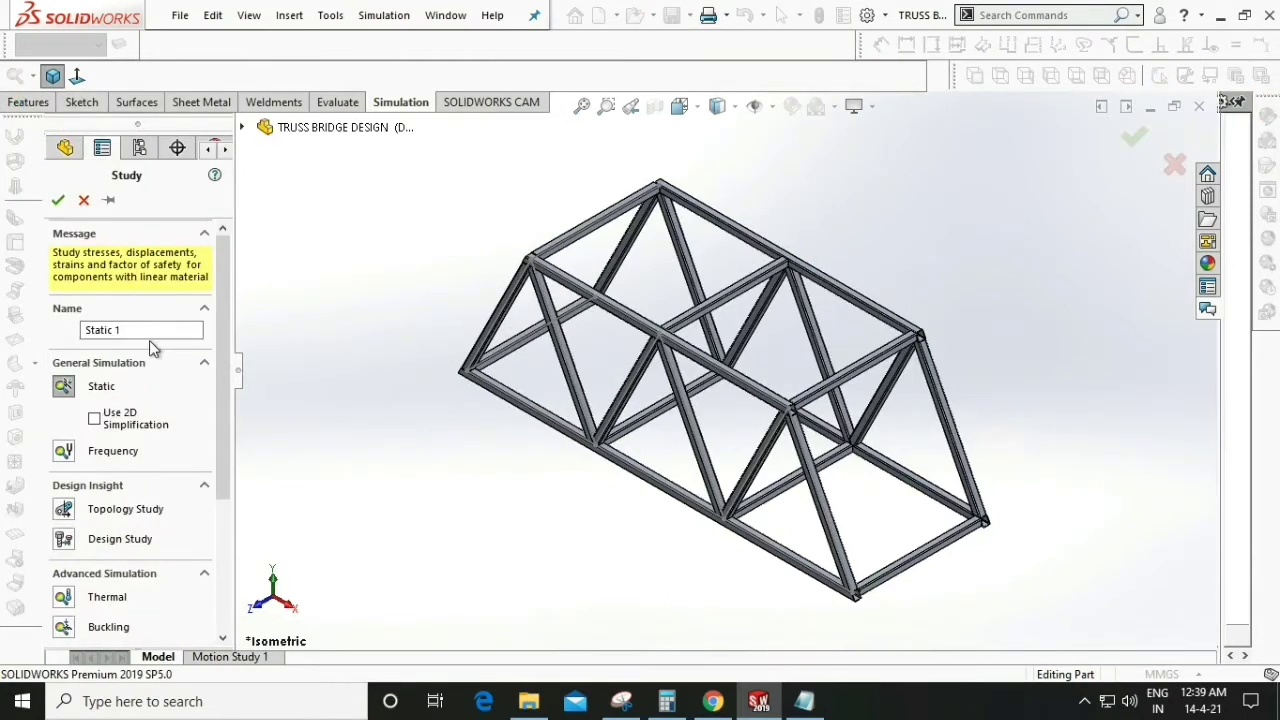
left_click_drag(140, 330, 80, 330)
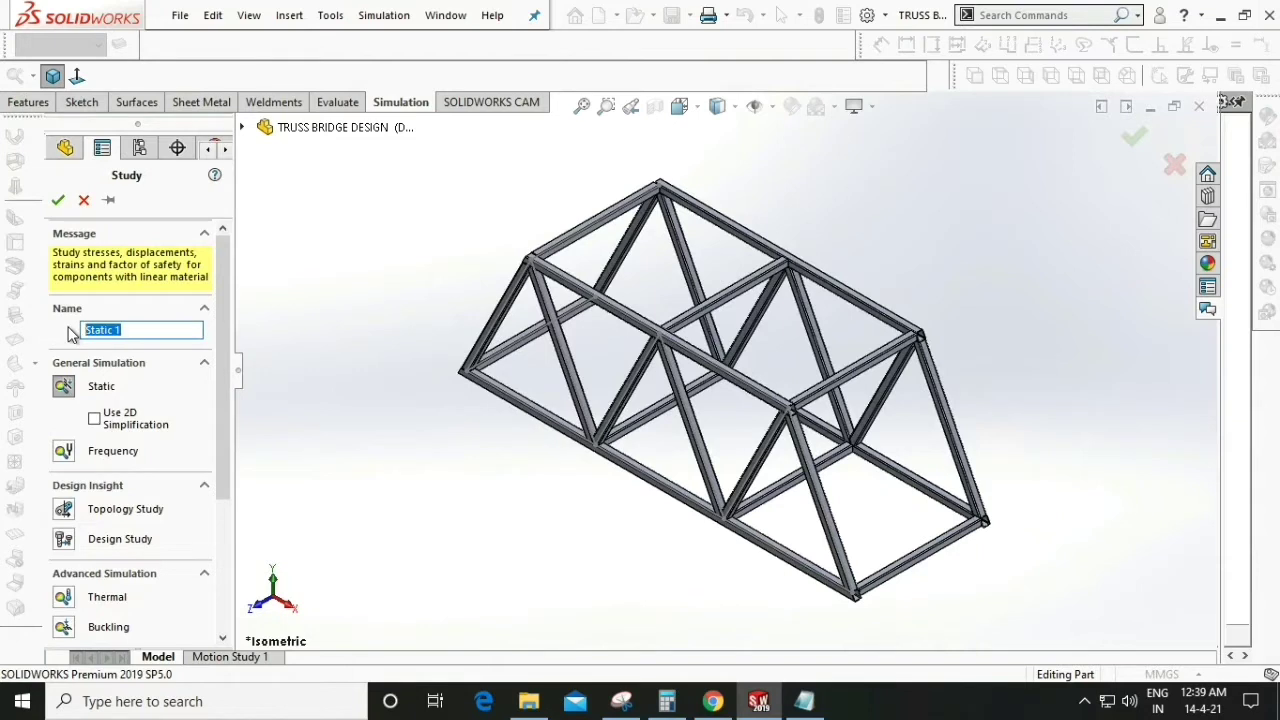
type("XYZ")
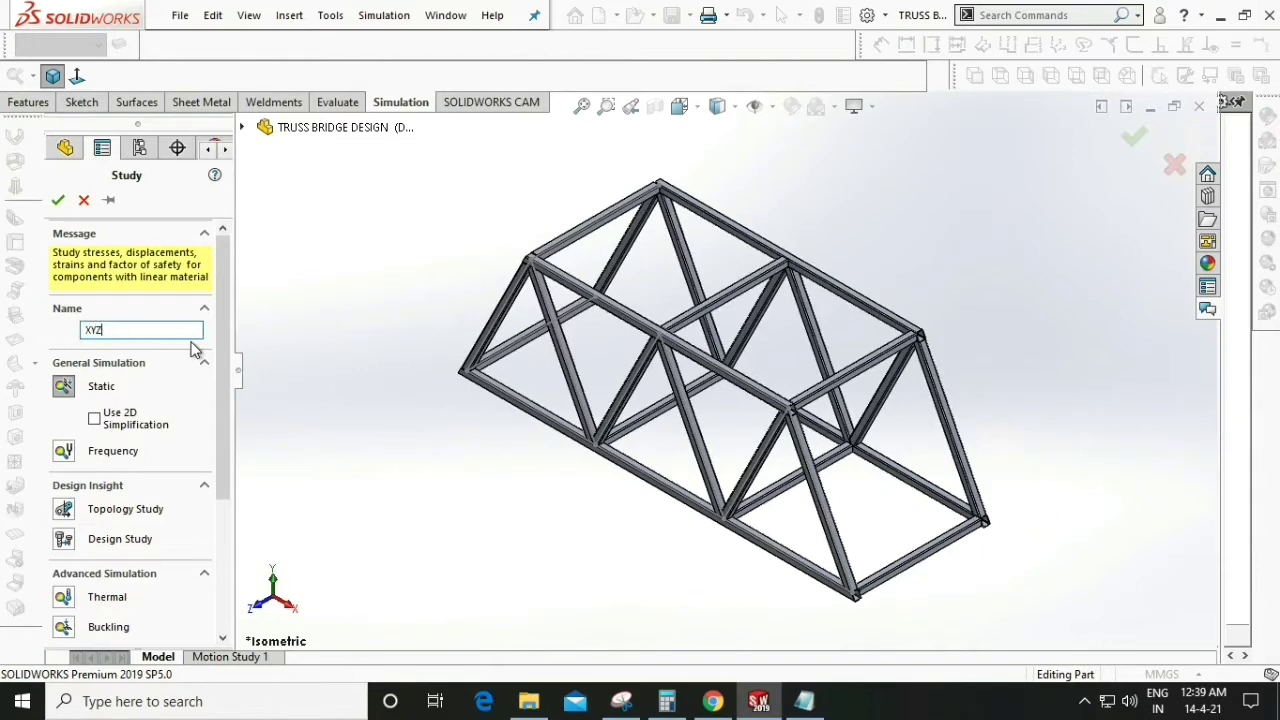
left_click(58, 199)
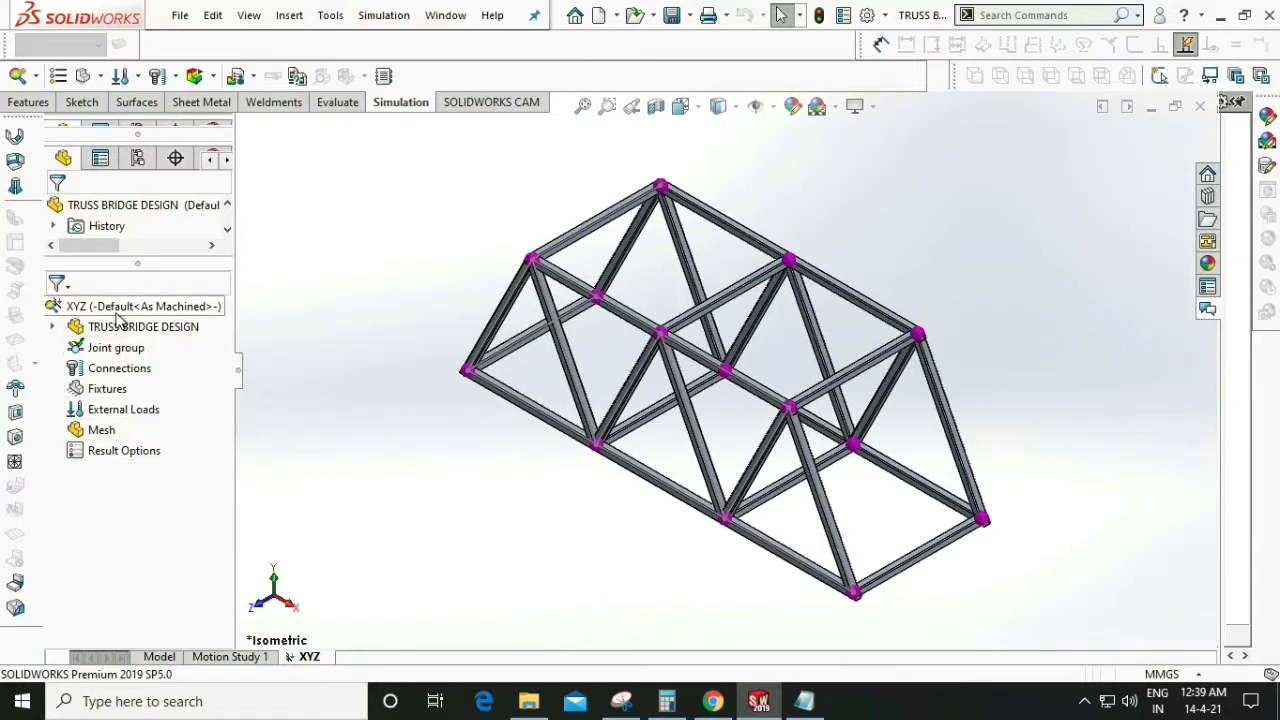
- Change the two long top chord members in the first cut-list group from beam to truss type
left_click(54, 329)
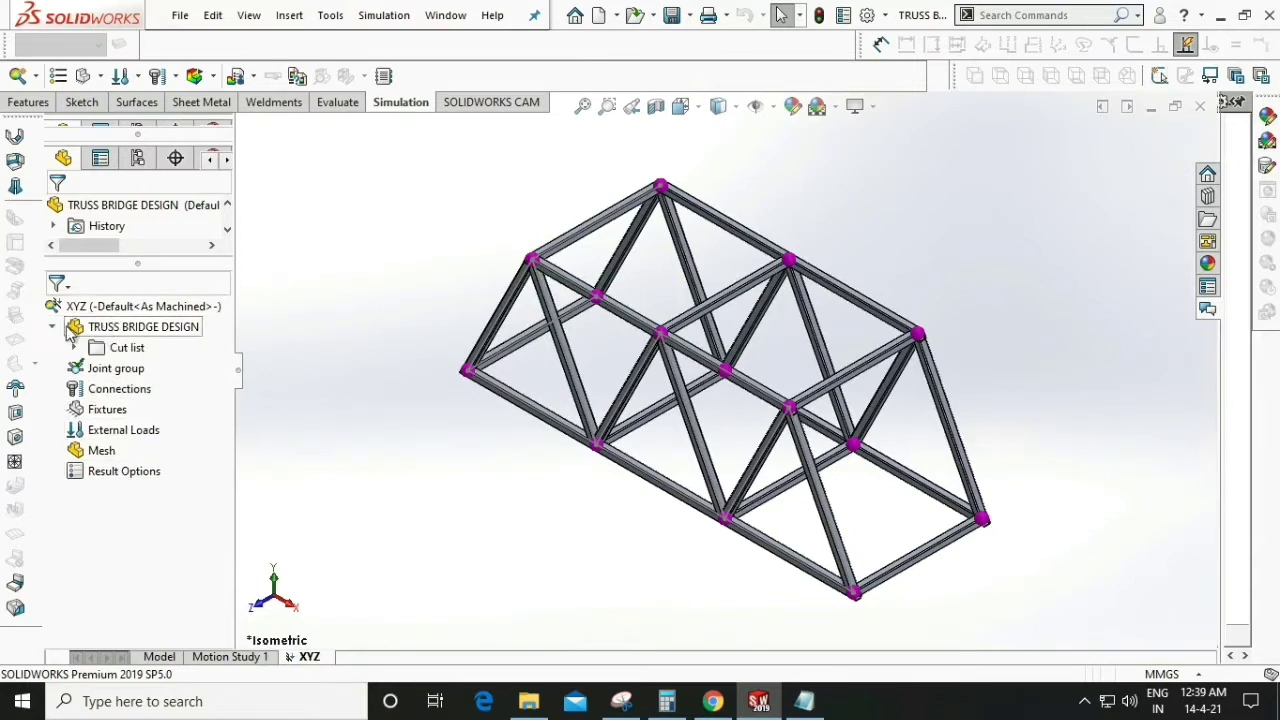
left_click(75, 348)
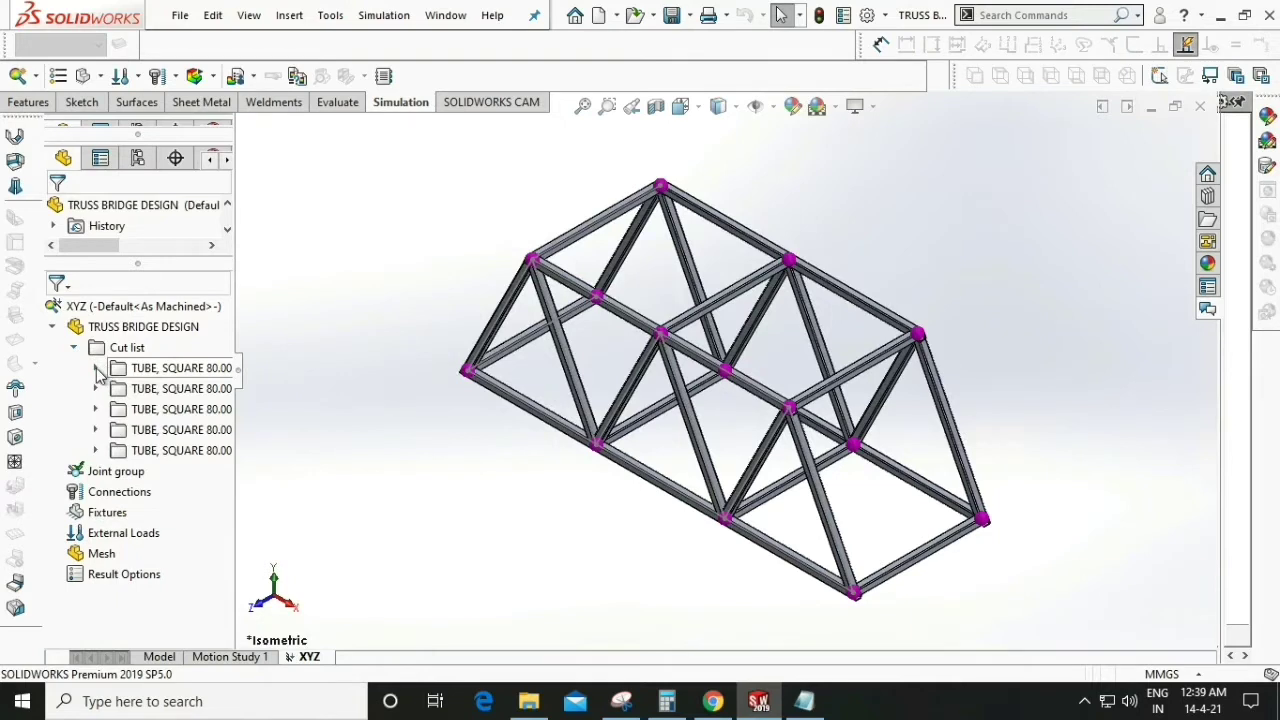
left_click(96, 369)
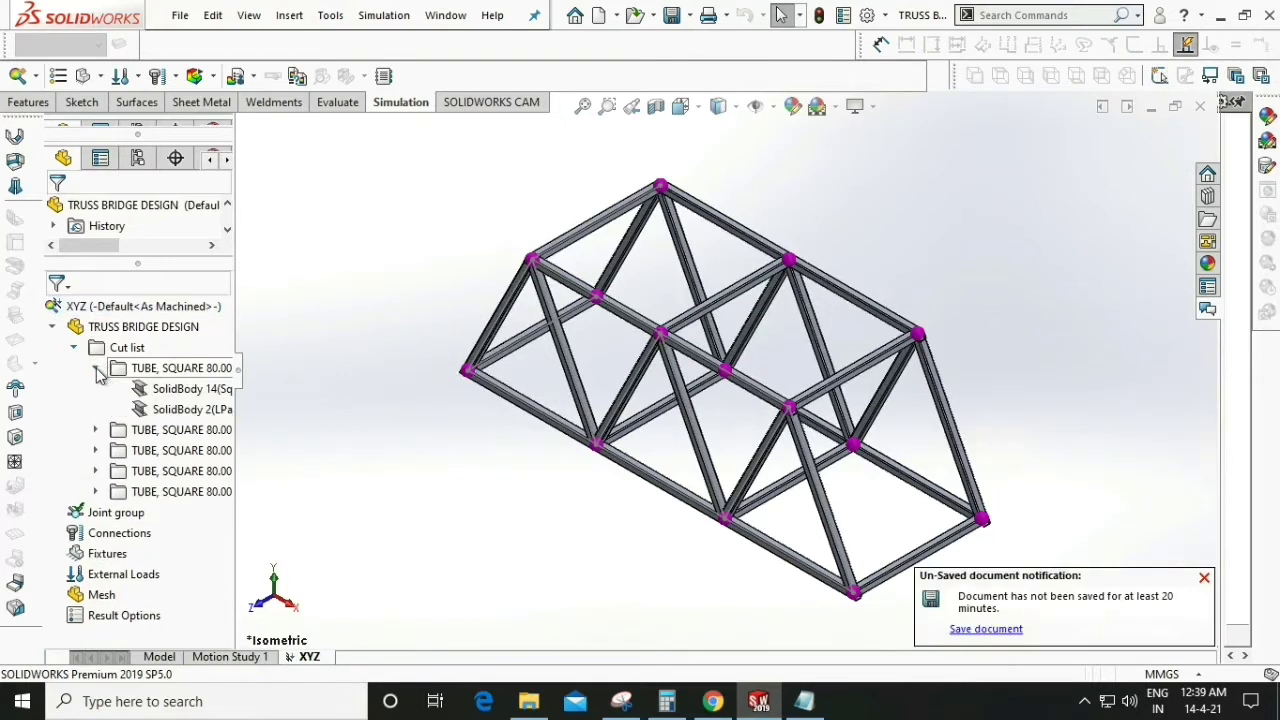
left_click(179, 389)
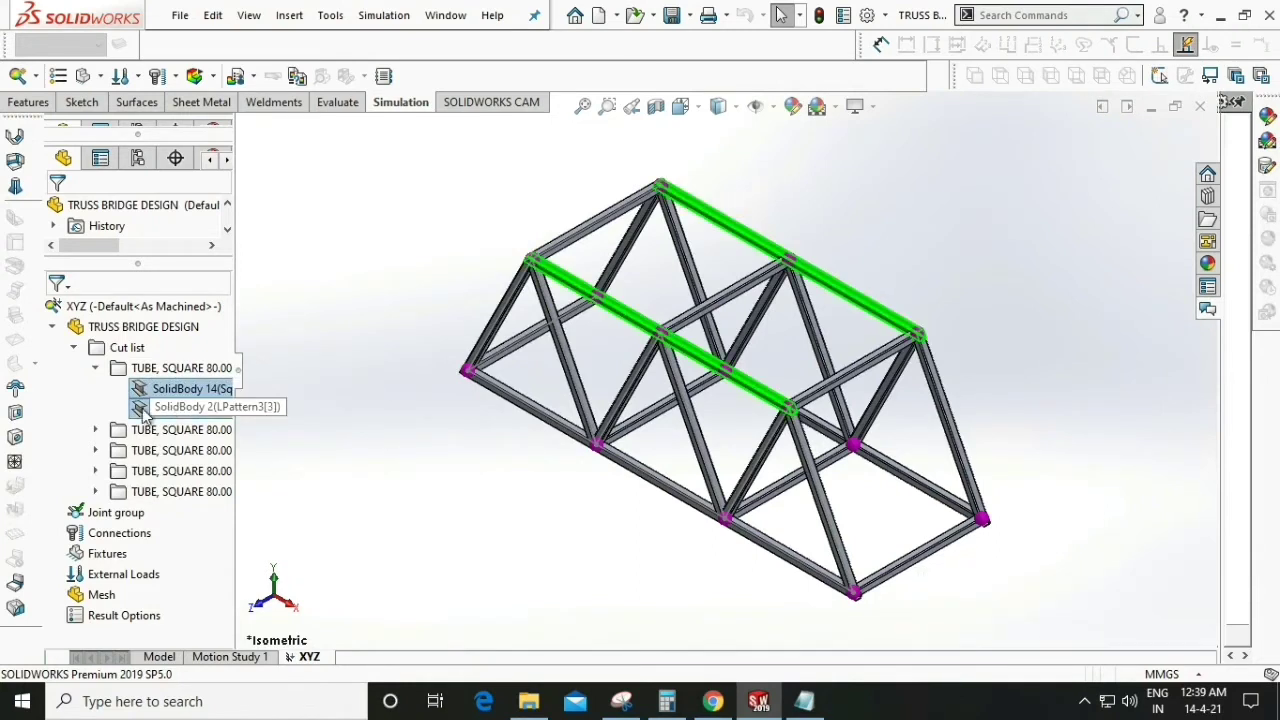
right_click(145, 410)
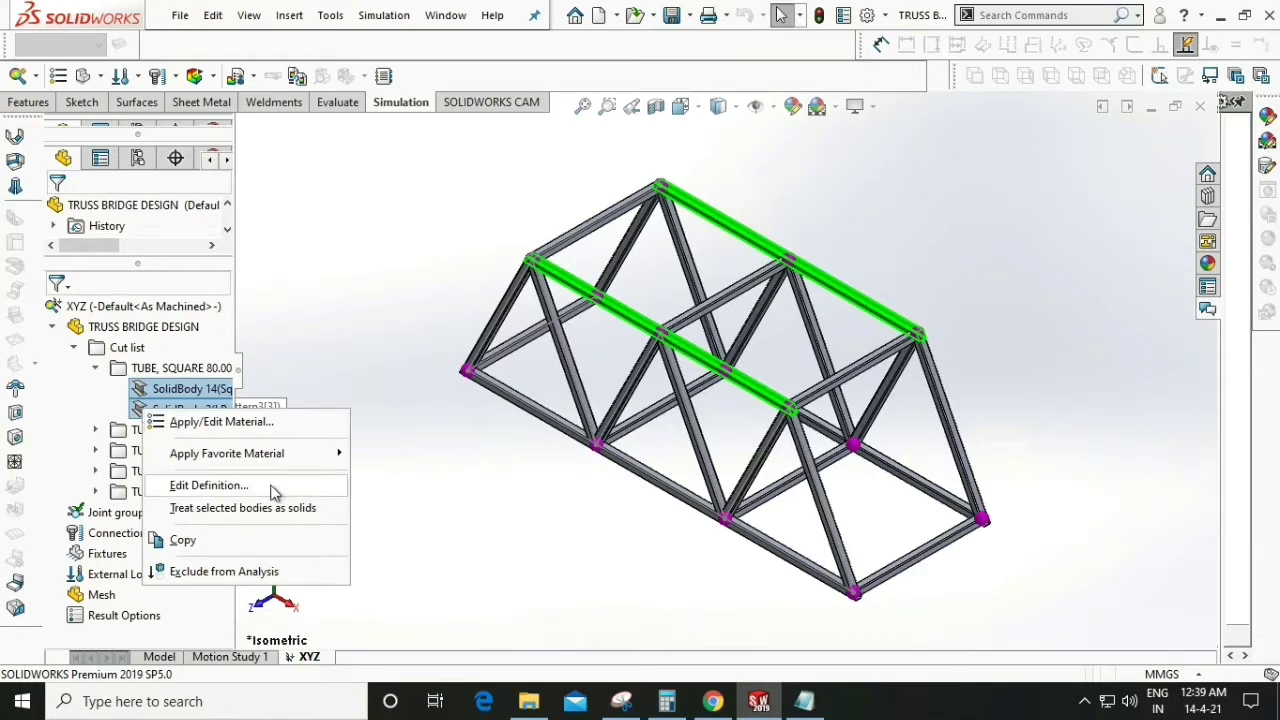
left_click(209, 485)
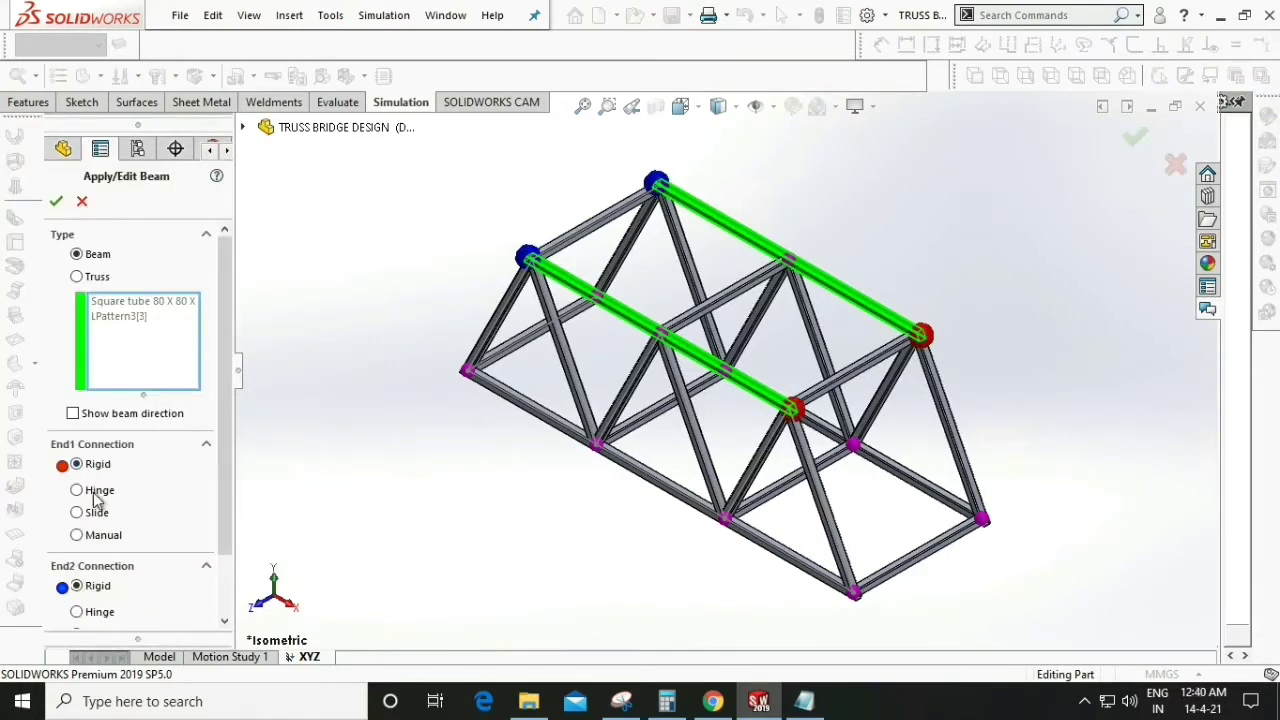
left_click(77, 277)
left_click(56, 201)
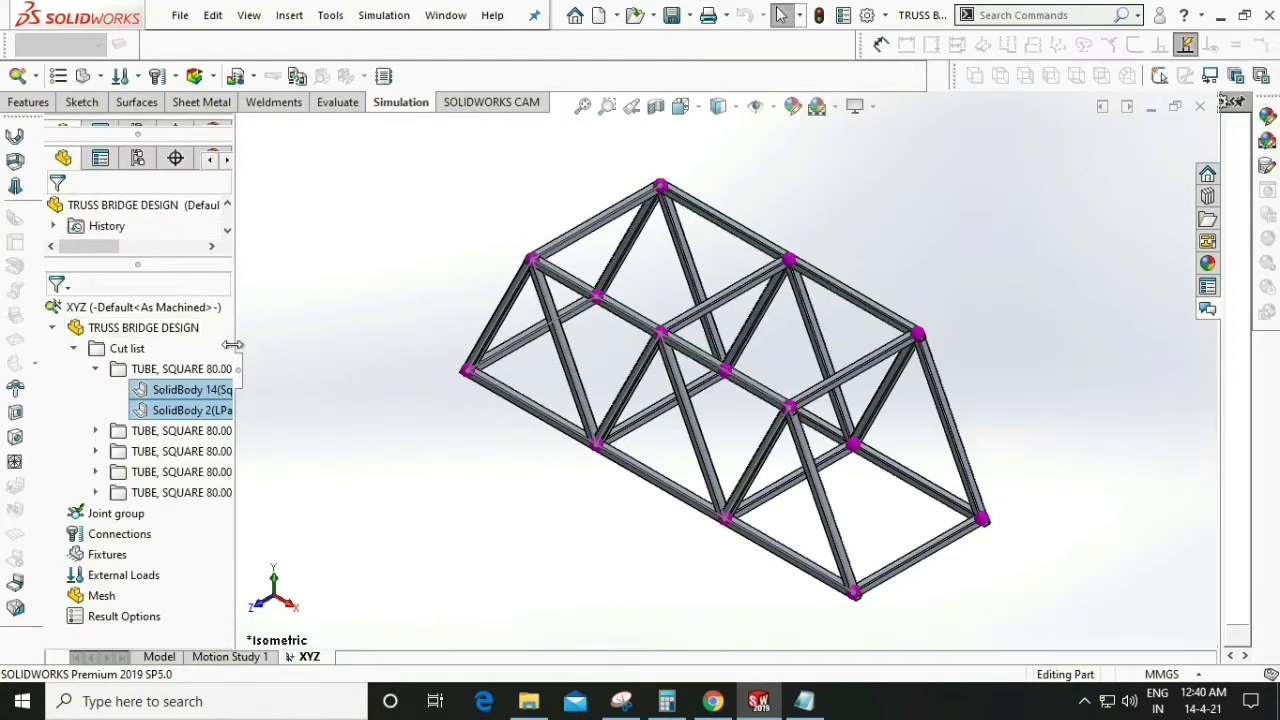
- Change the two long bottom chord members in the second cut-list group from beam to truss type
left_click(96, 431)
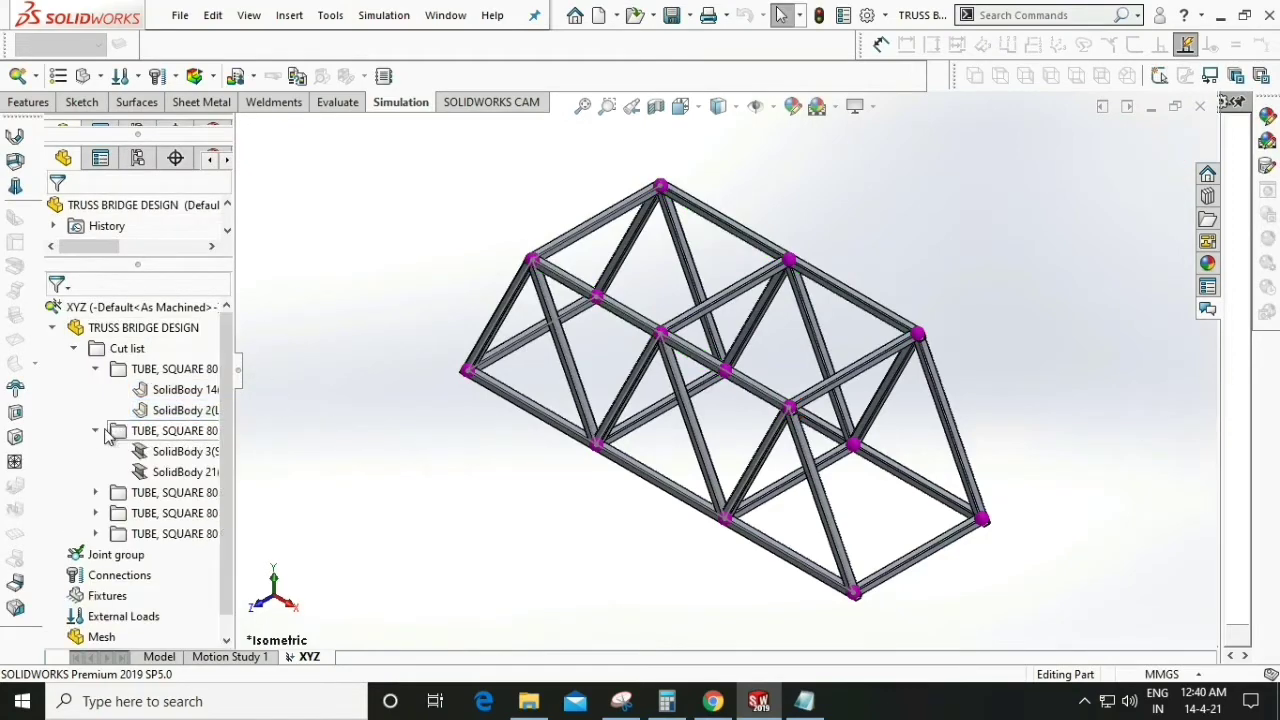
left_click(145, 451)
left_click(152, 471, "ctrl")
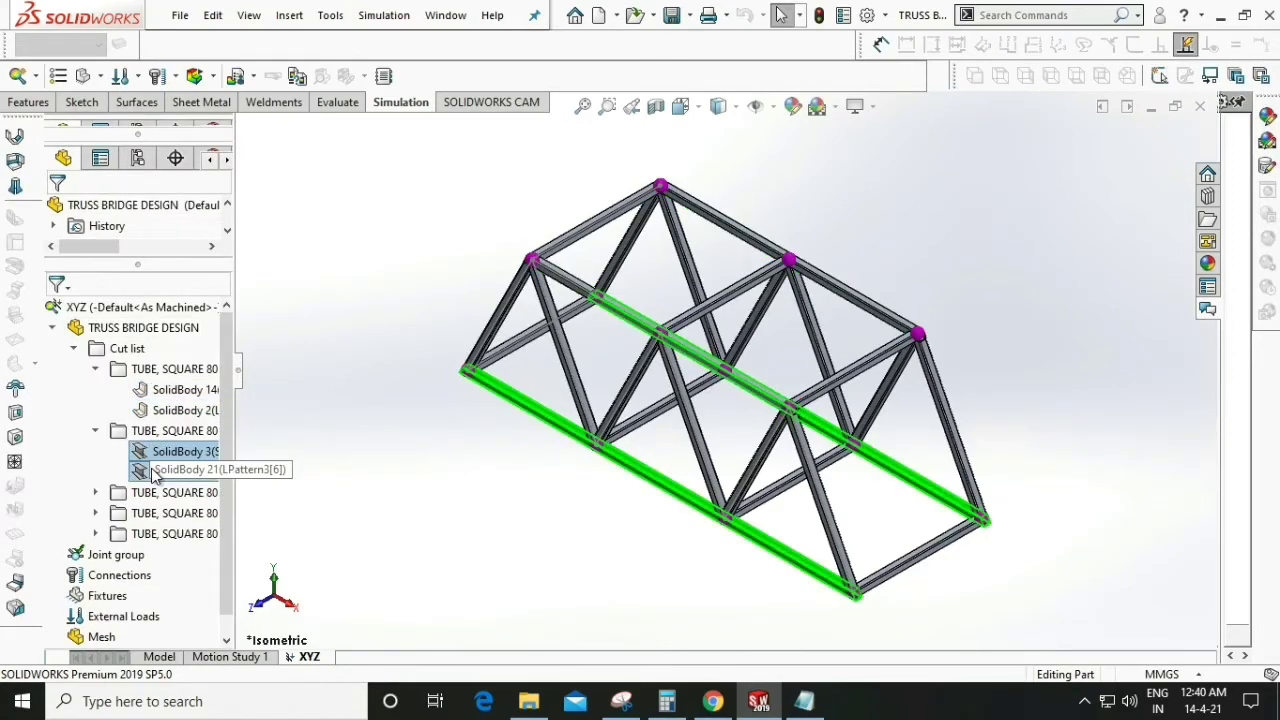
right_click(146, 473)
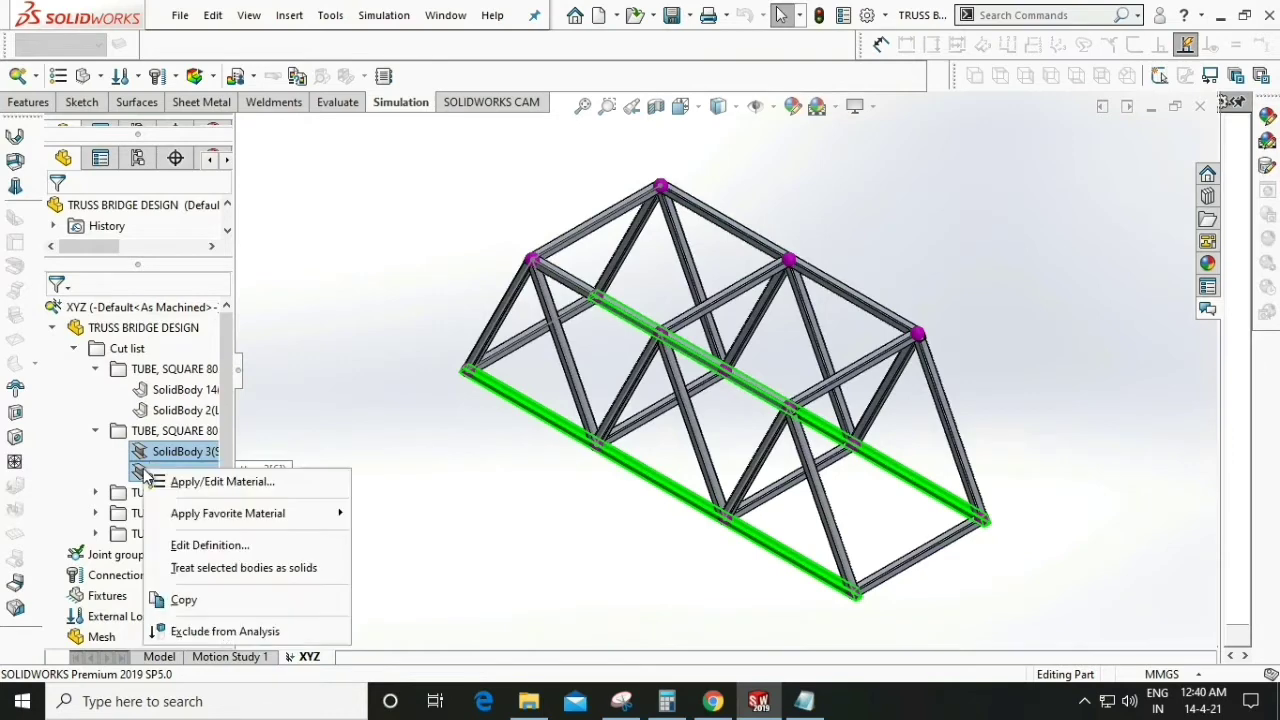
left_click(209, 545)
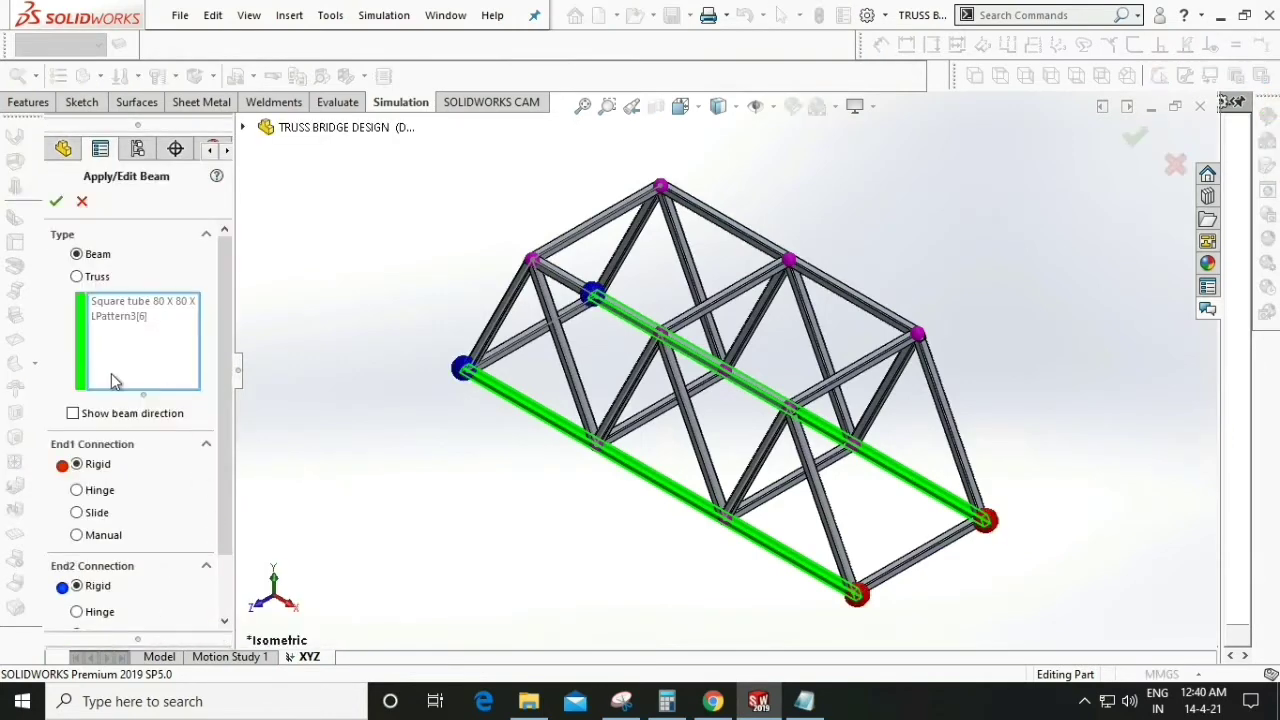
left_click(77, 277)
left_click(56, 201)
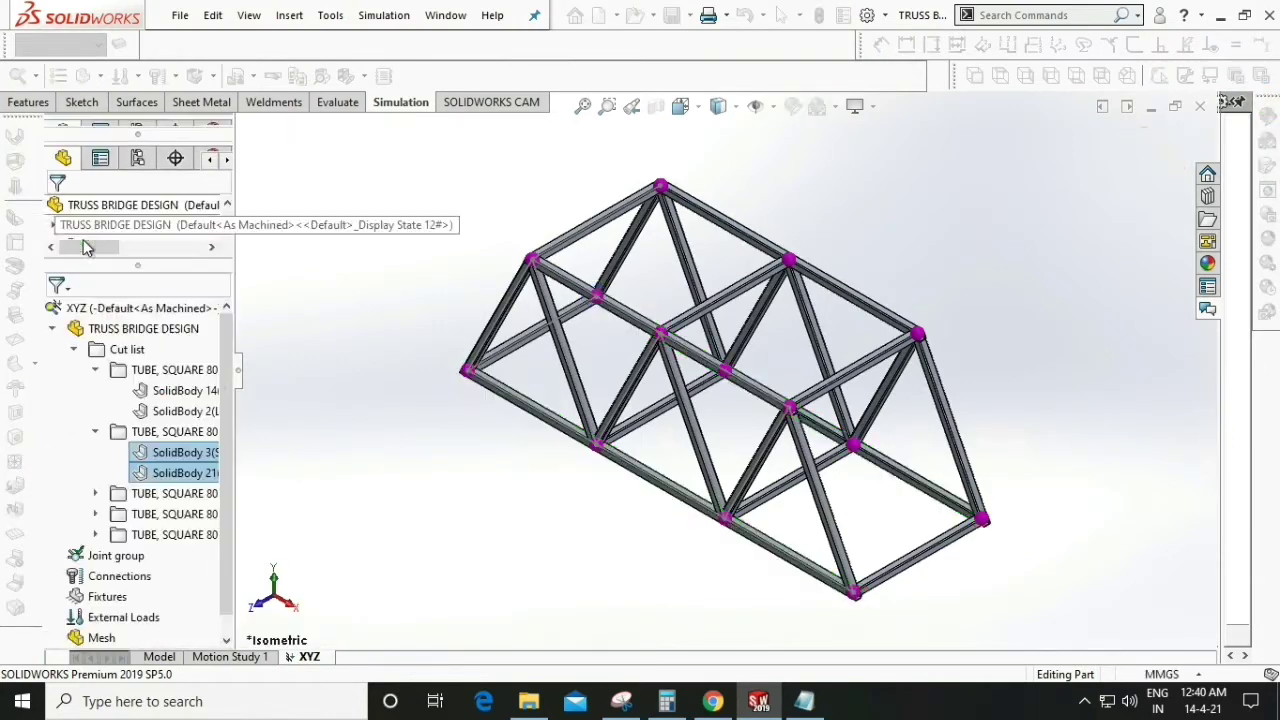
- Change all members in the third, fourth and fifth cut-list groups from beam to truss type
left_click(95, 493)
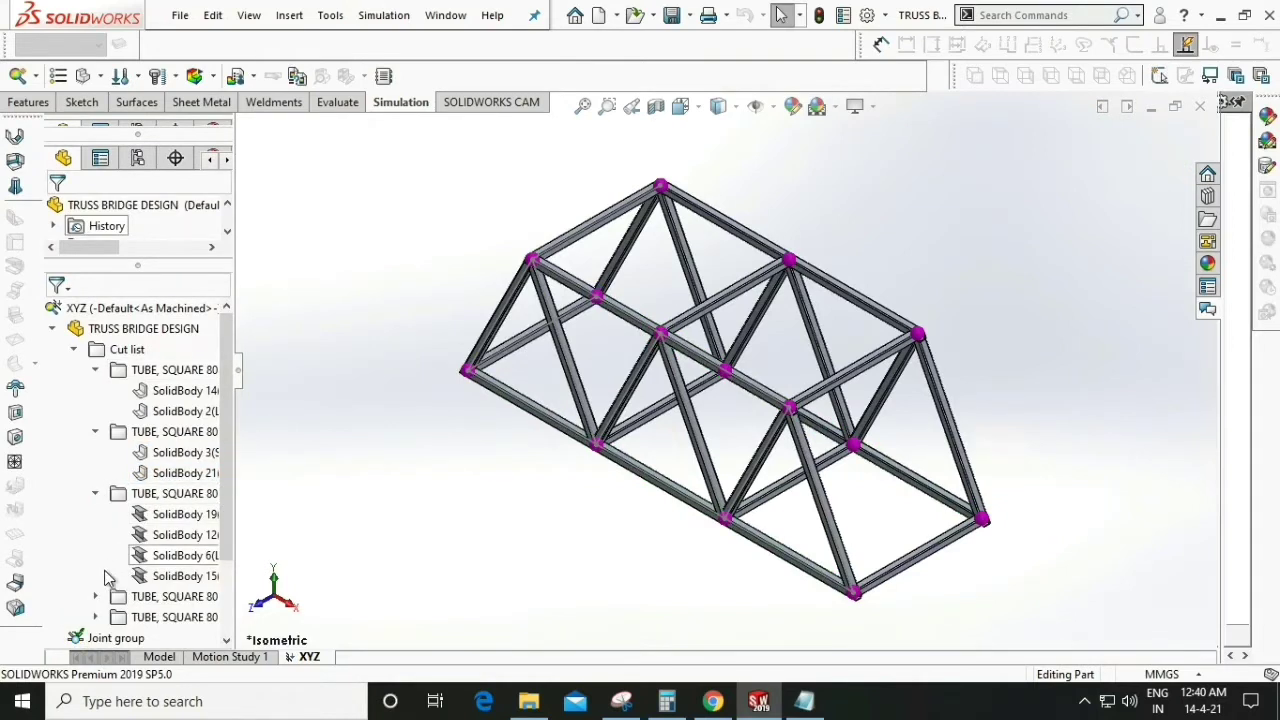
left_click(95, 534)
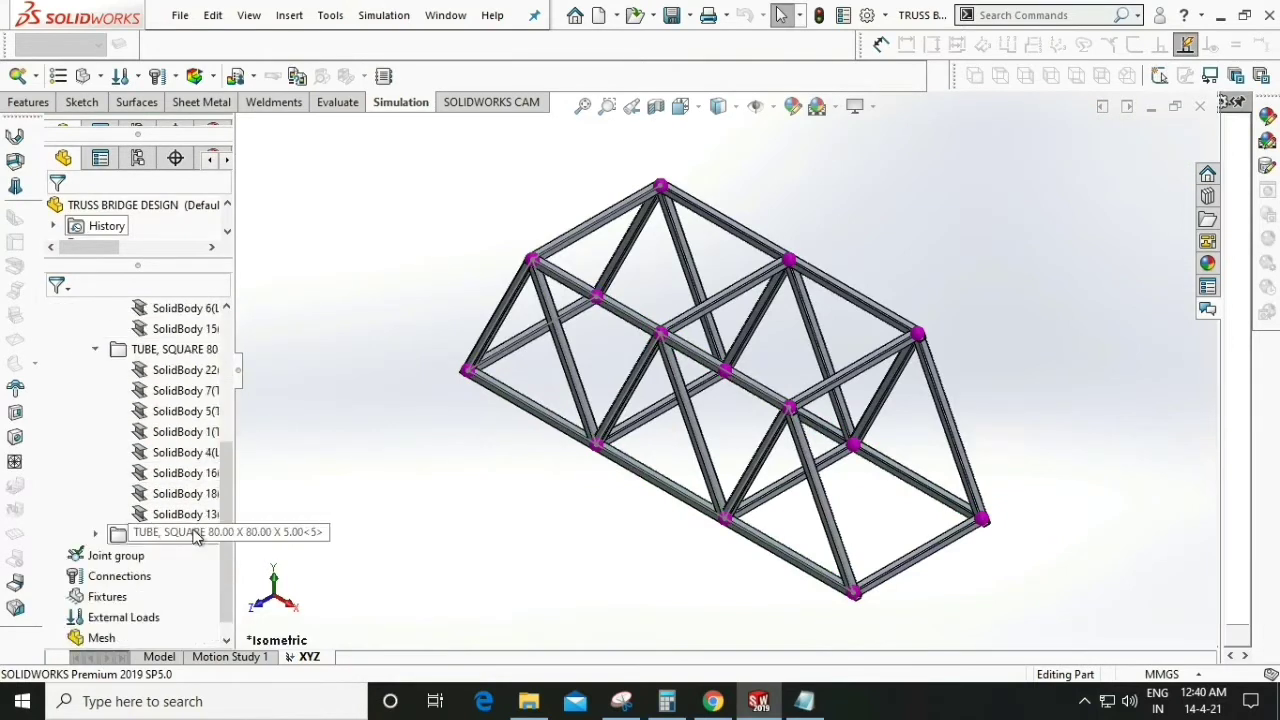
left_click(96, 532)
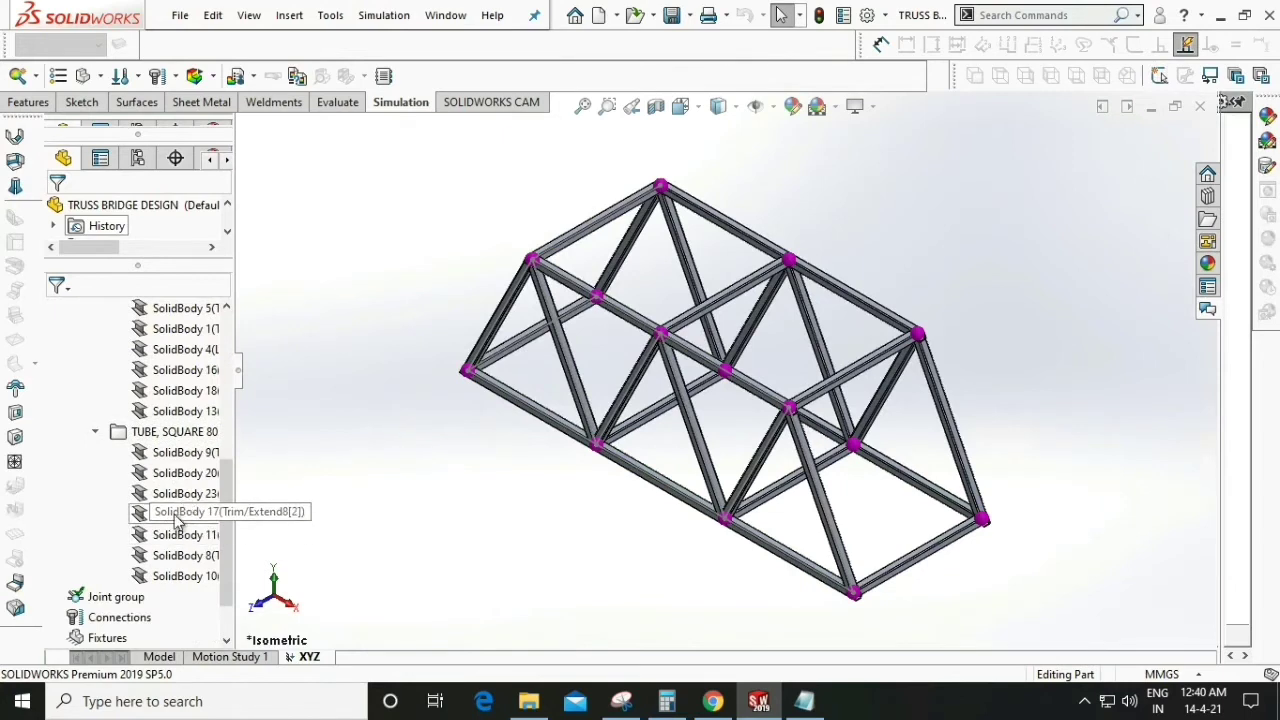
left_click(165, 576)
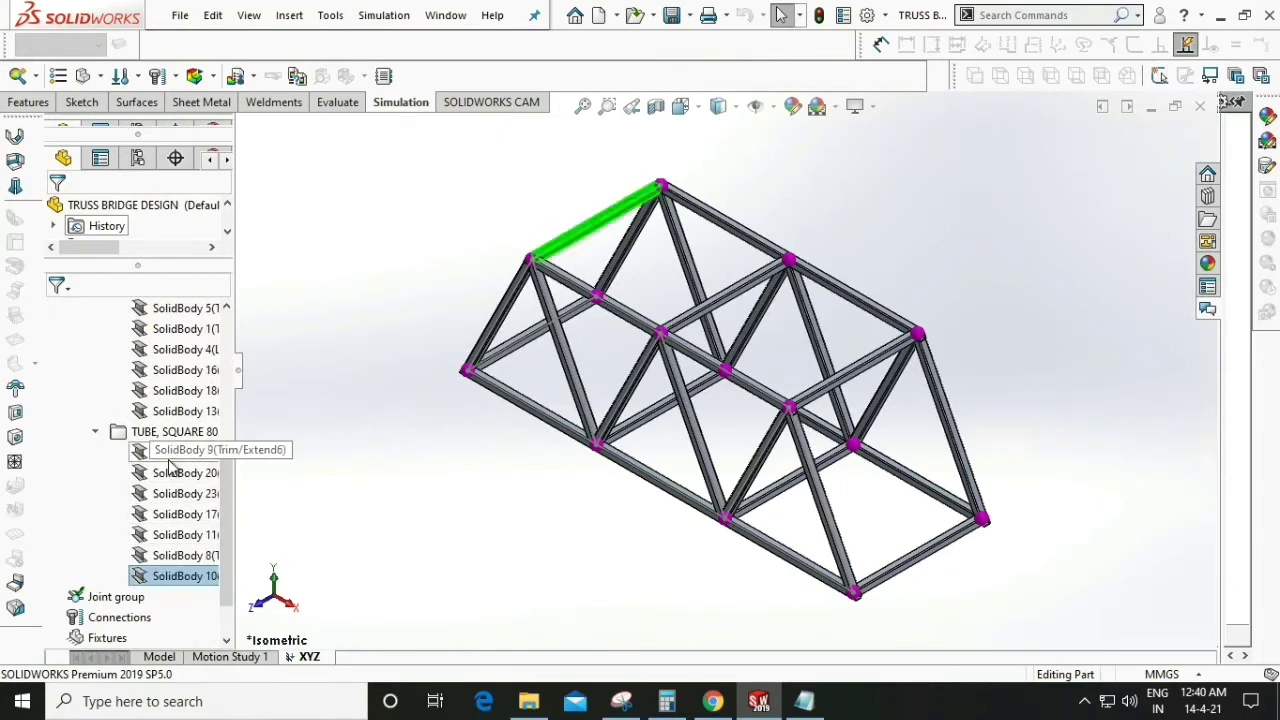
left_click(165, 452, "shift")
scroll(167, 490, "up", 1)
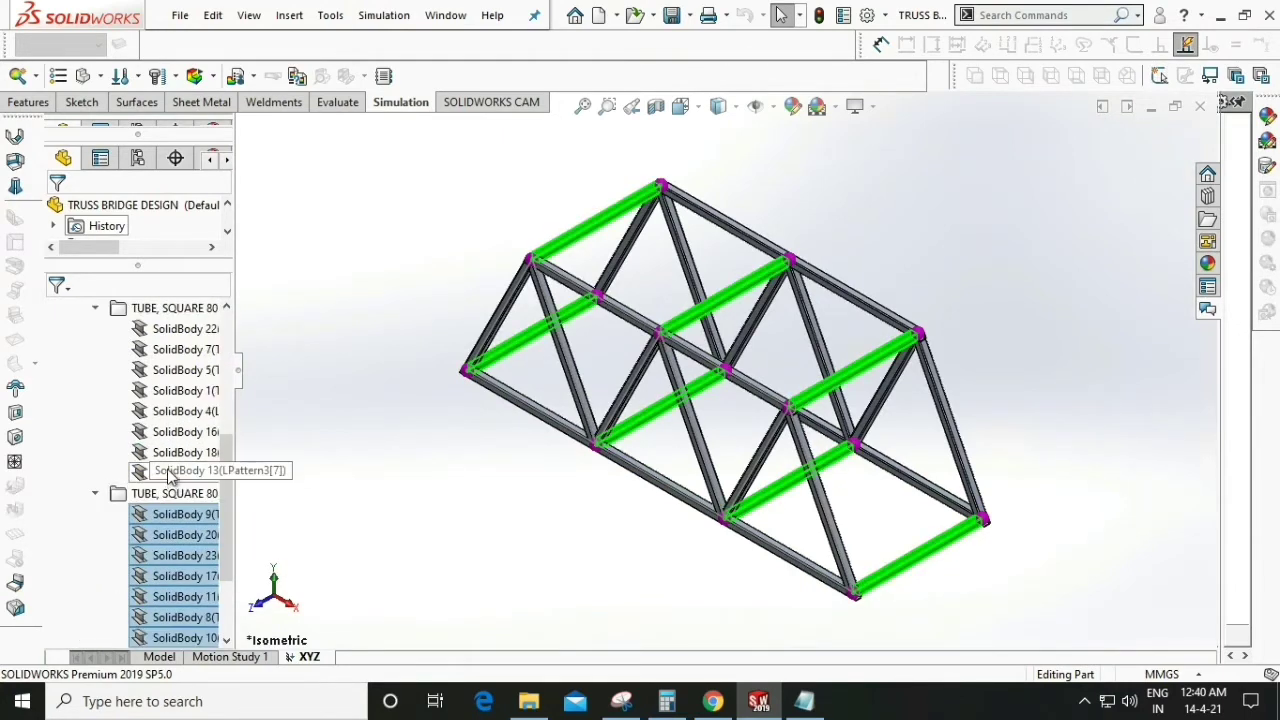
left_click(170, 472, "shift")
left_click(170, 452, "shift")
left_click(170, 431, "shift")
left_click(170, 411, "shift")
left_click(172, 390, "shift")
left_click(172, 370, "shift")
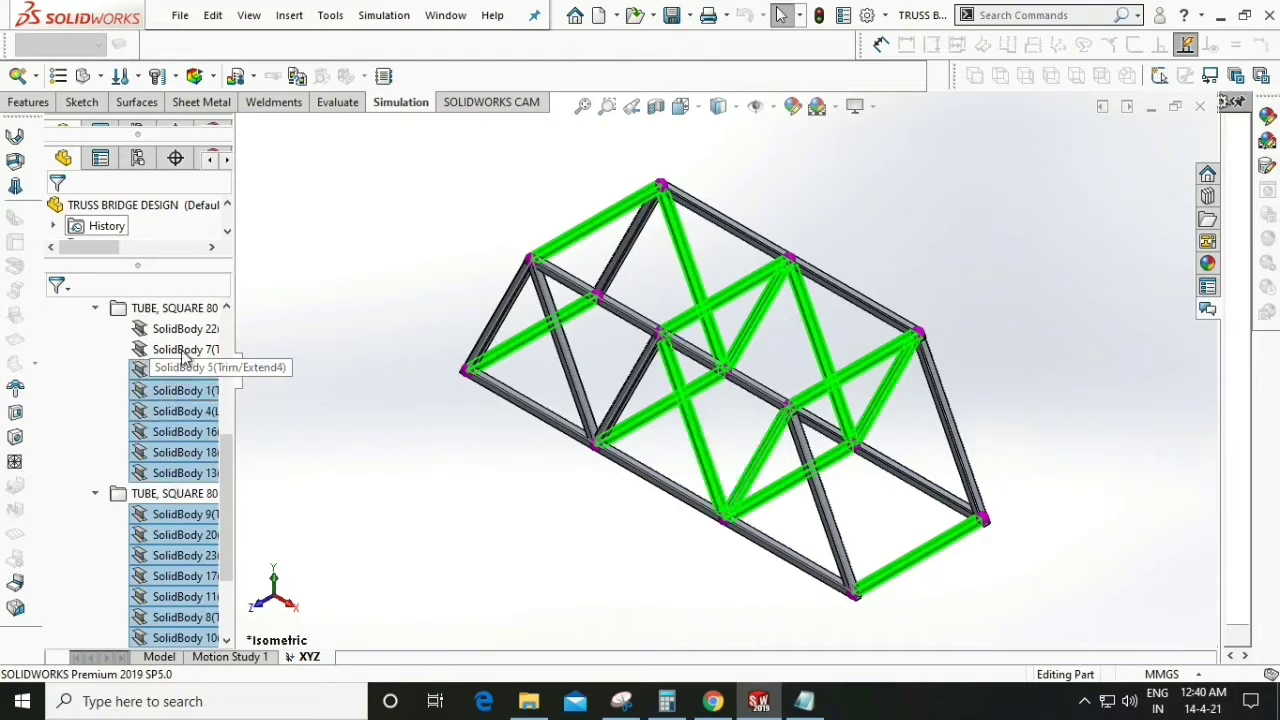
left_click(172, 349, "shift")
left_click(172, 329, "shift")
scroll(178, 411, "up", 2)
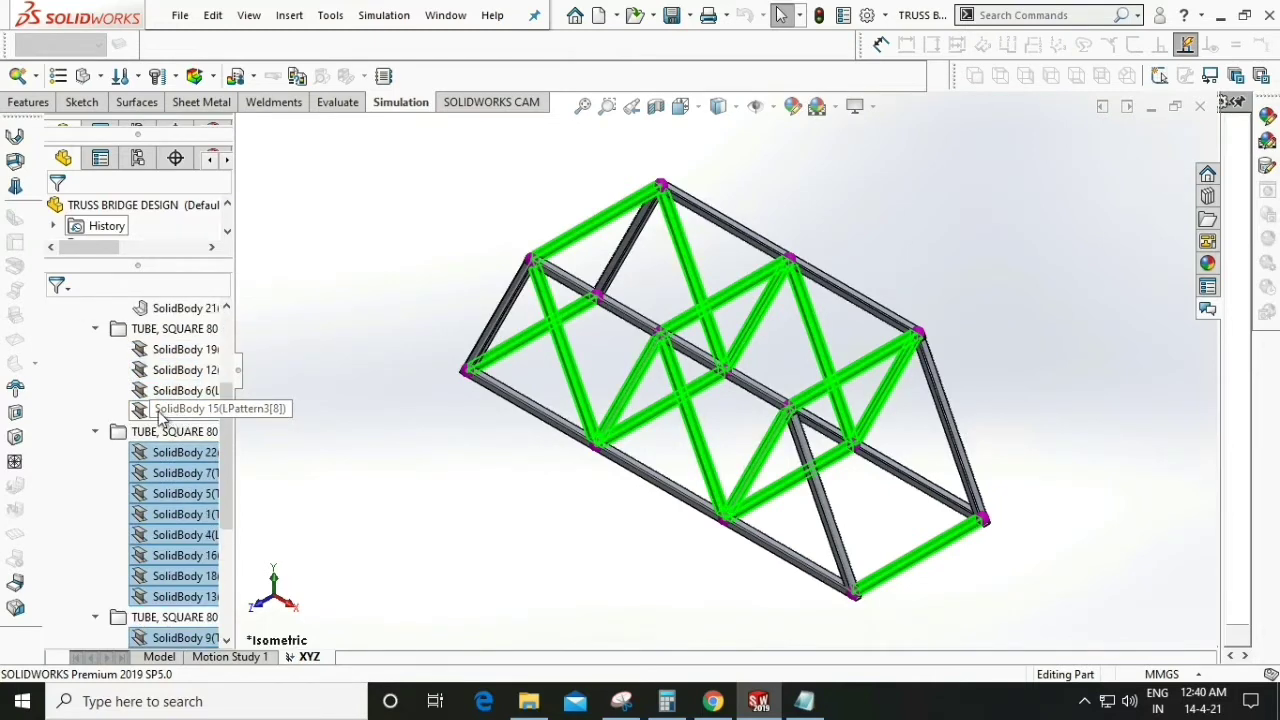
left_click(165, 411, "shift")
left_click(167, 390, "shift")
left_click(168, 370, "shift")
left_click(168, 349, "shift")
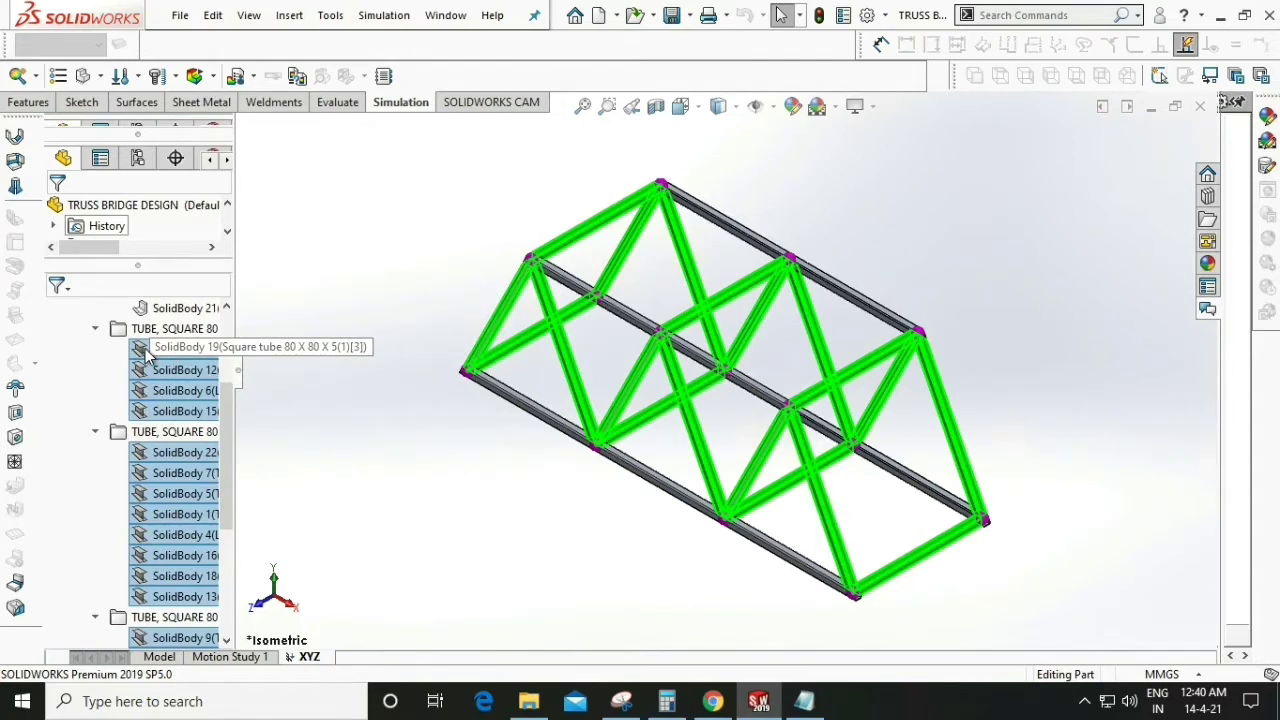
right_click(146, 355)
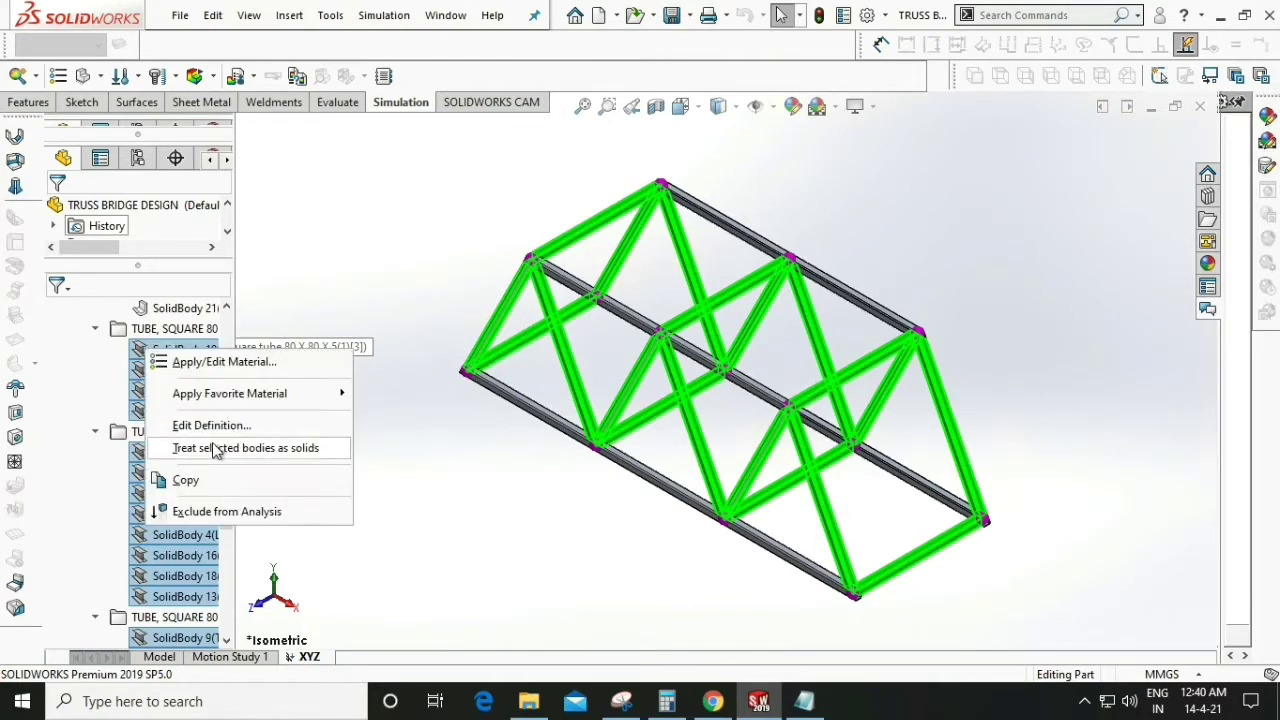
left_click(212, 426)
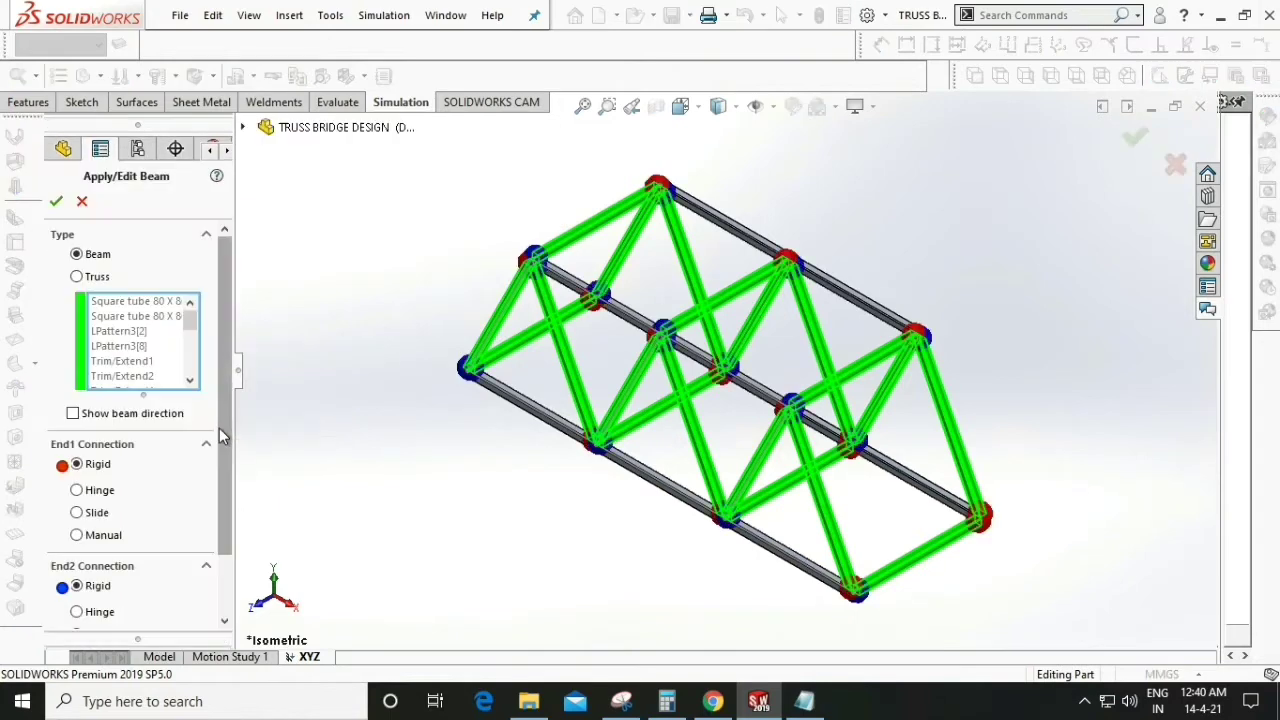
left_click(77, 277)
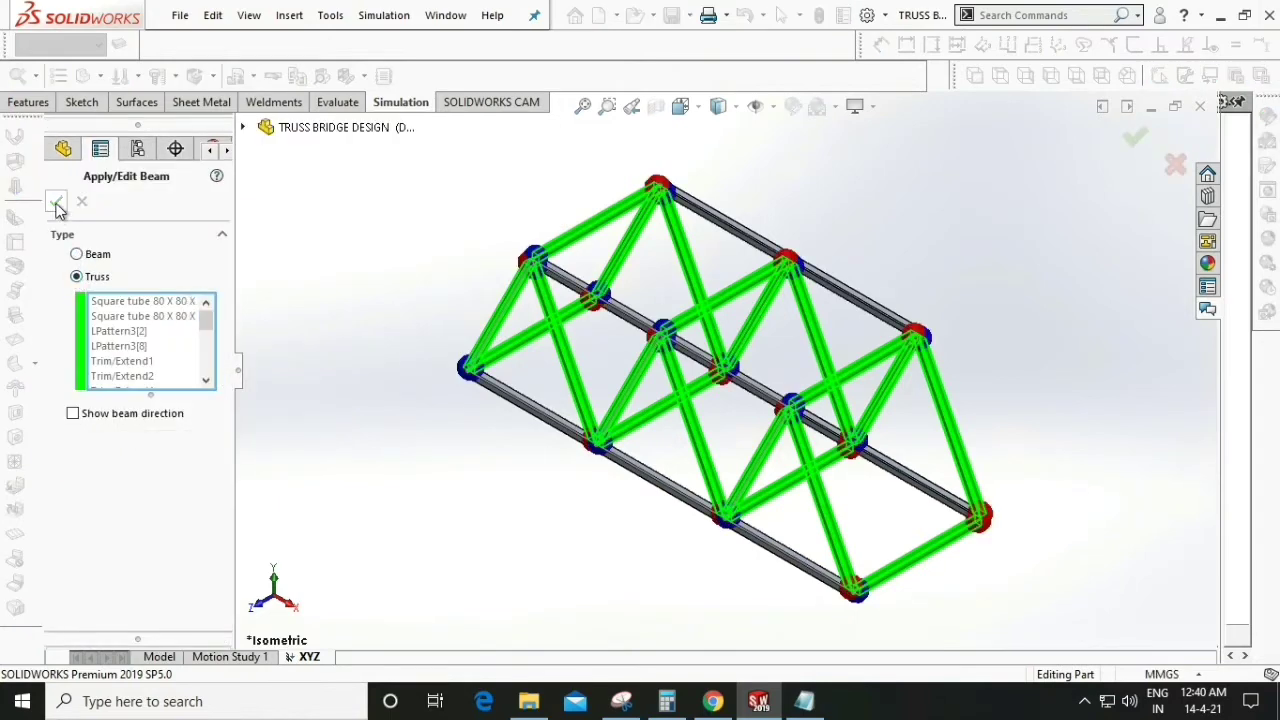
left_click(56, 201)
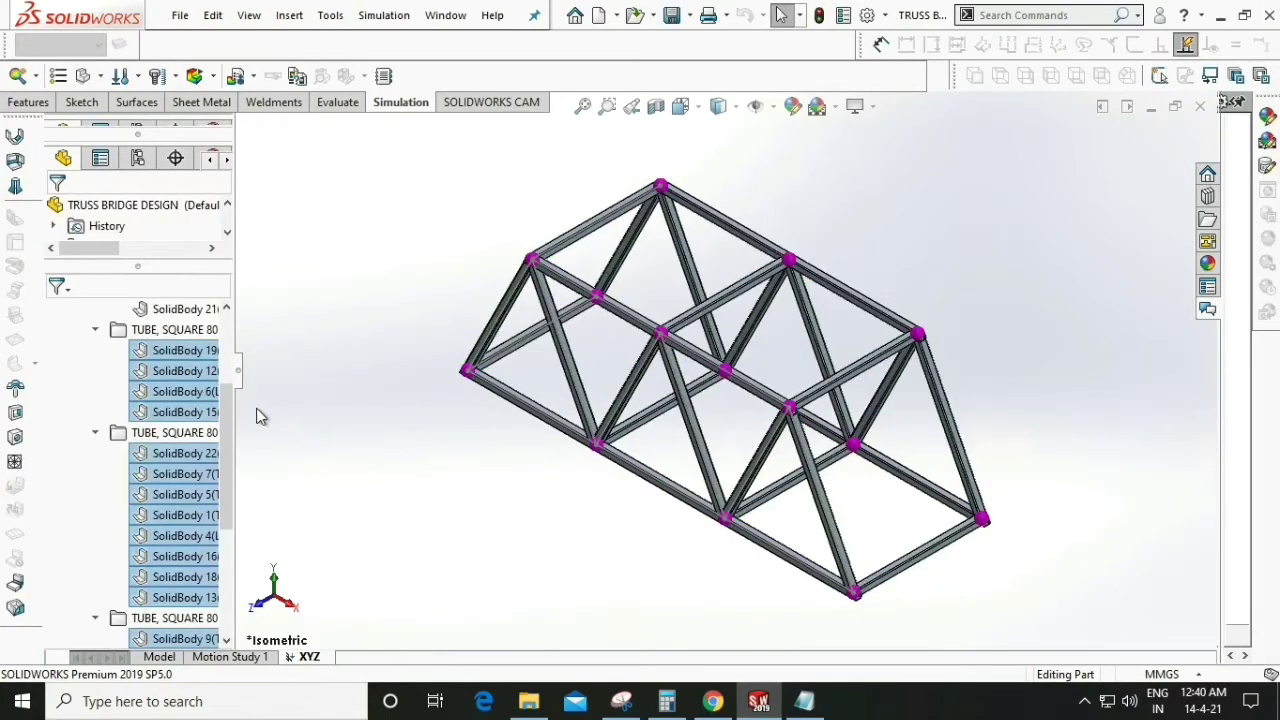
- Collapse all five cut-list groups in the study tree
left_click(96, 330)
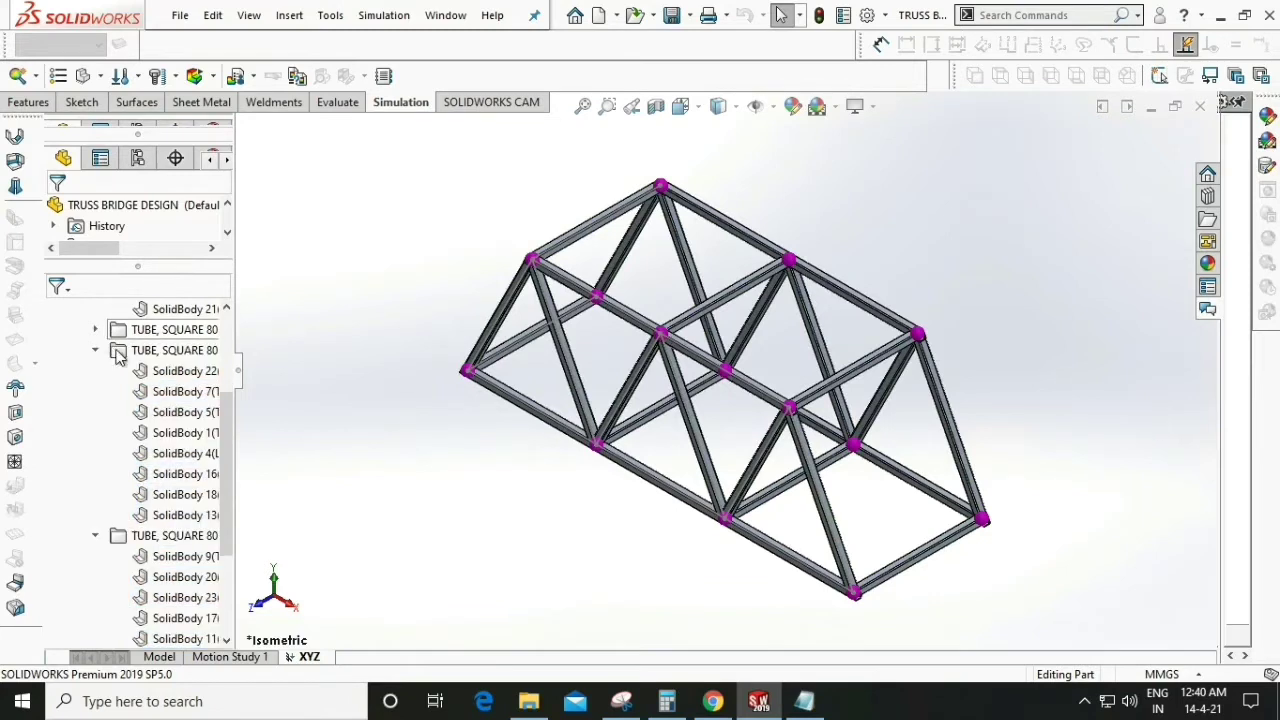
left_click(96, 351)
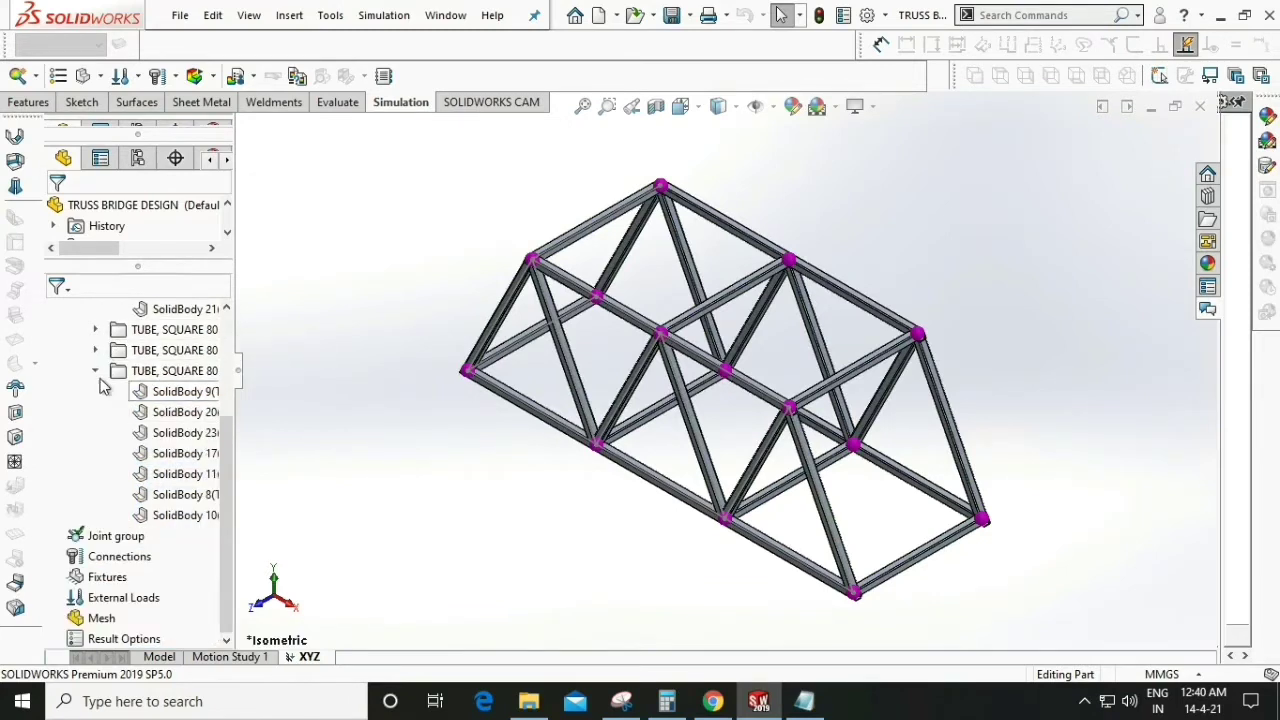
left_click(96, 371)
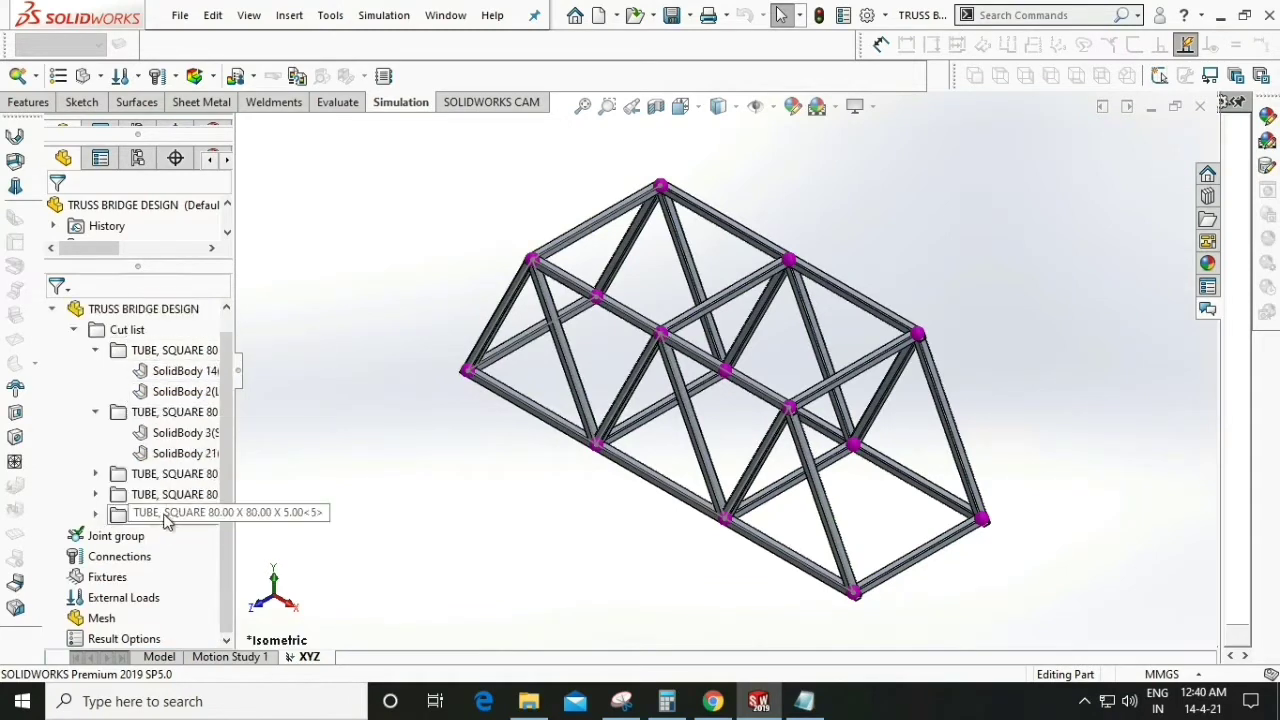
left_click(95, 412)
left_click(95, 370)
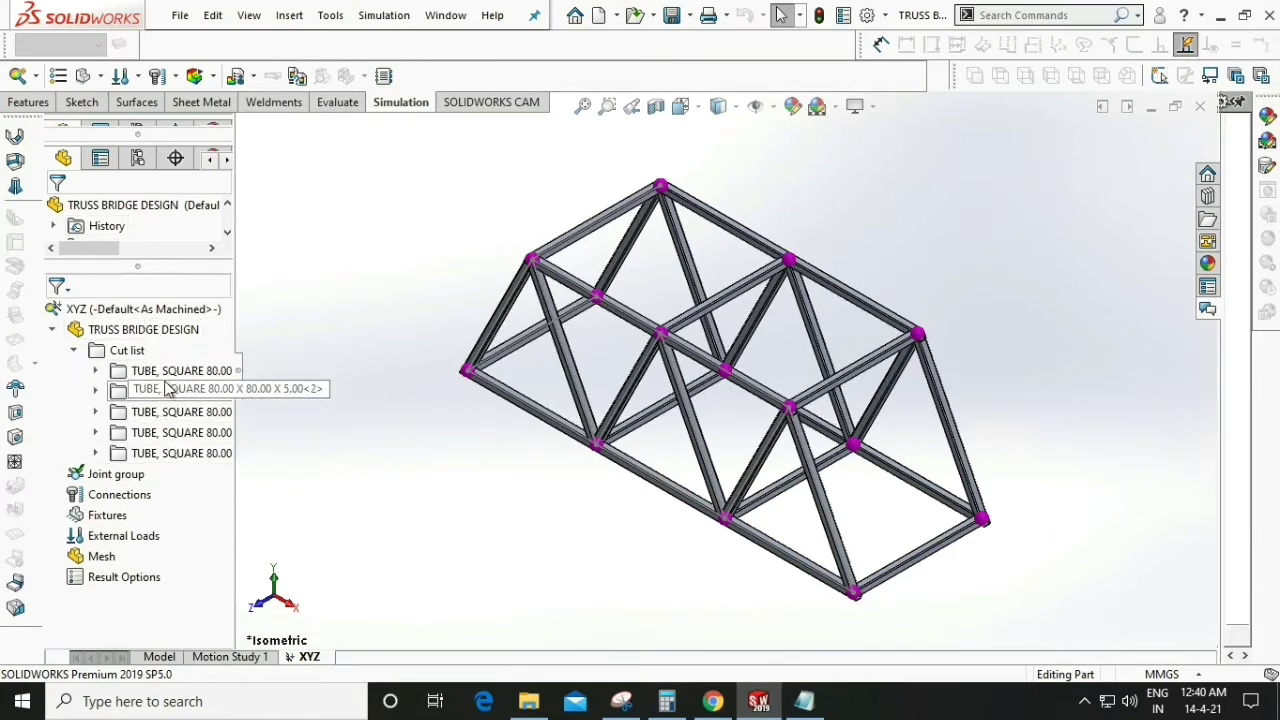
- Apply the AISI 304 steel material to all truss members of the study and check it in the cut-list groups
left_click(96, 371)
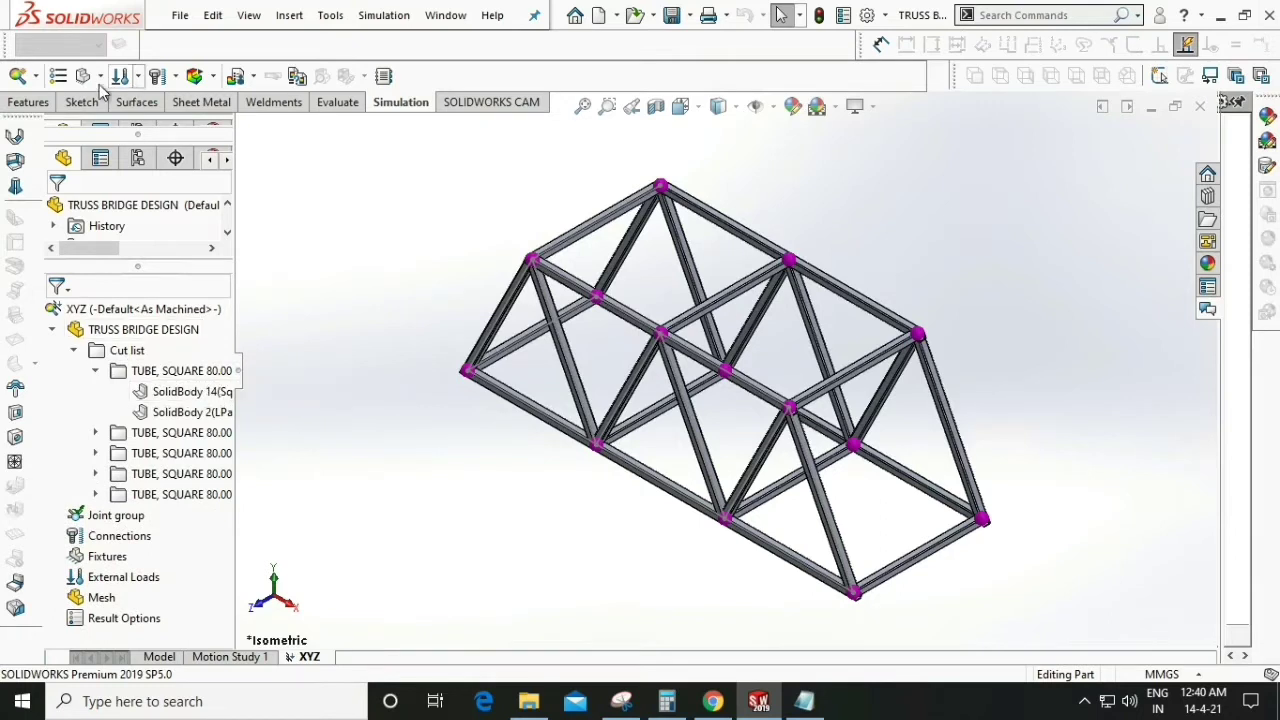
left_click(58, 76)
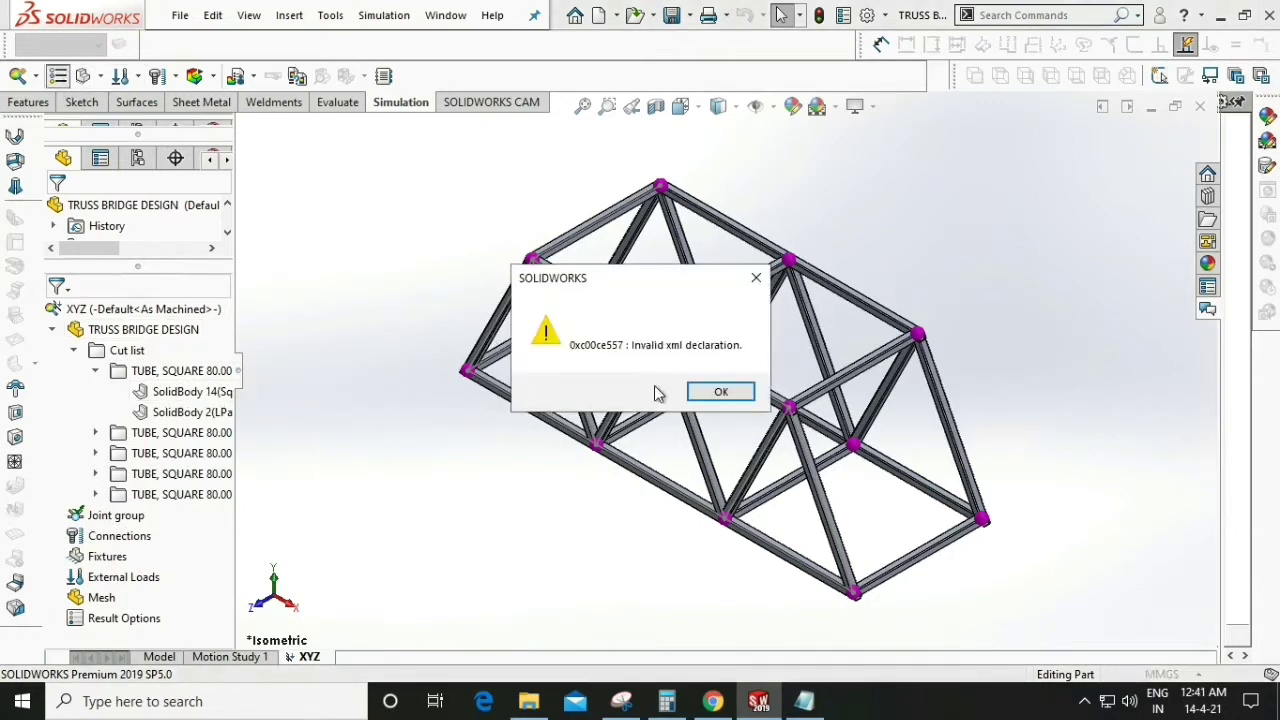
left_click(718, 391)
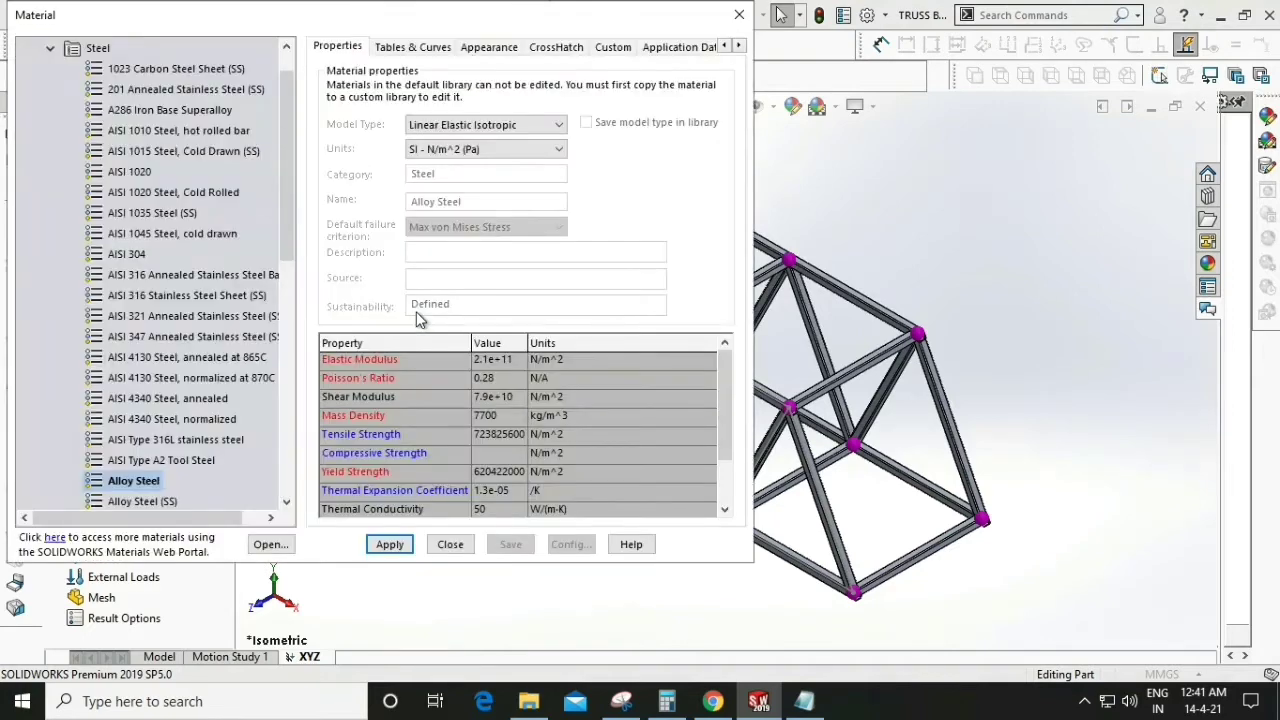
left_click(135, 255)
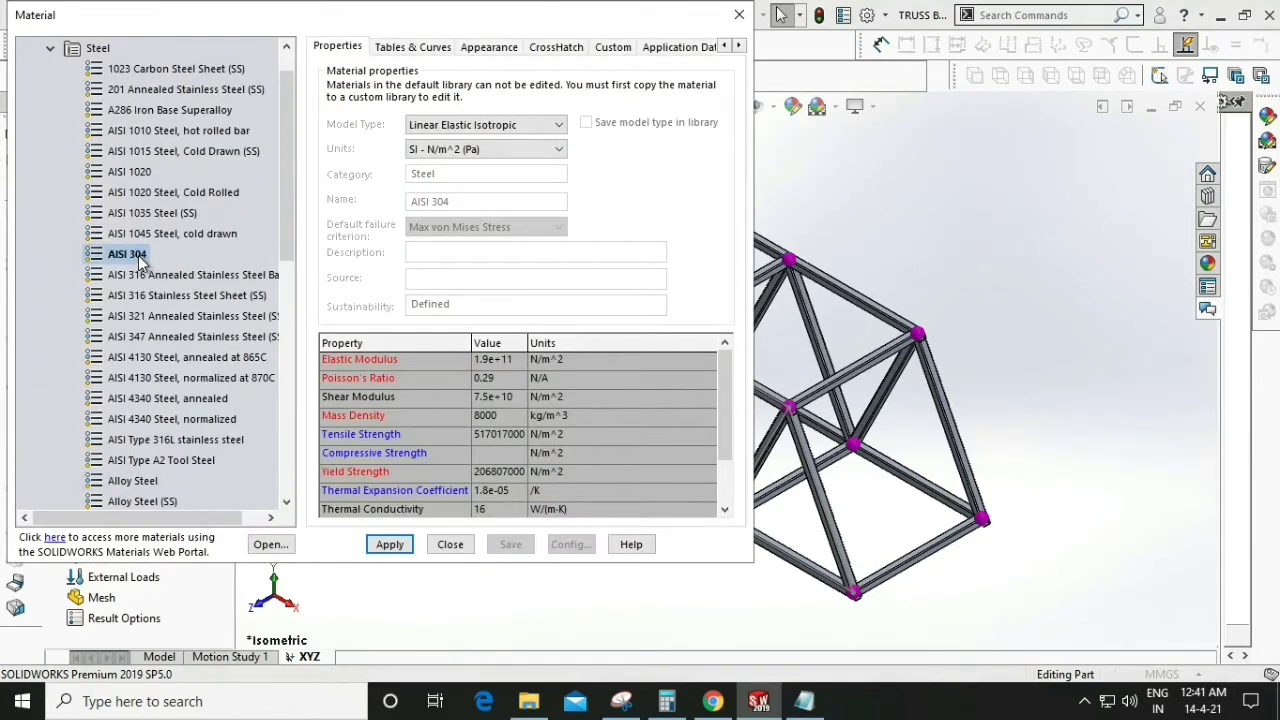
left_click(390, 546)
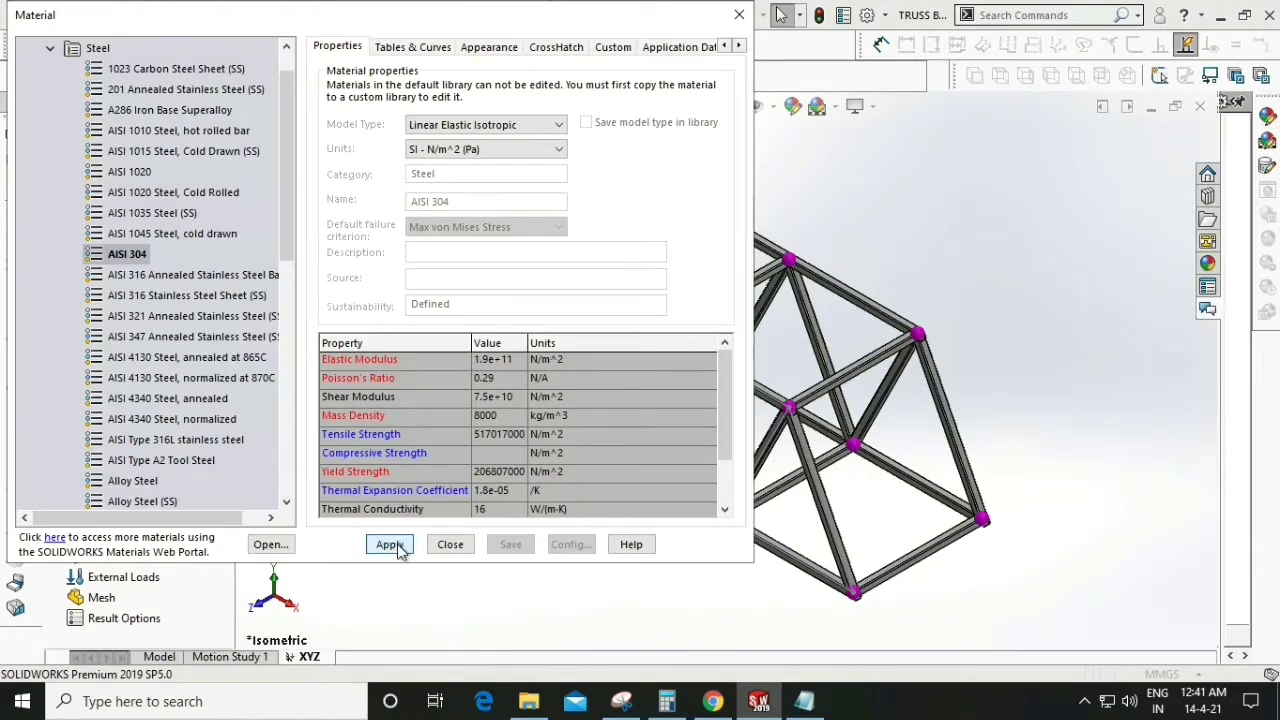
left_click(449, 548)
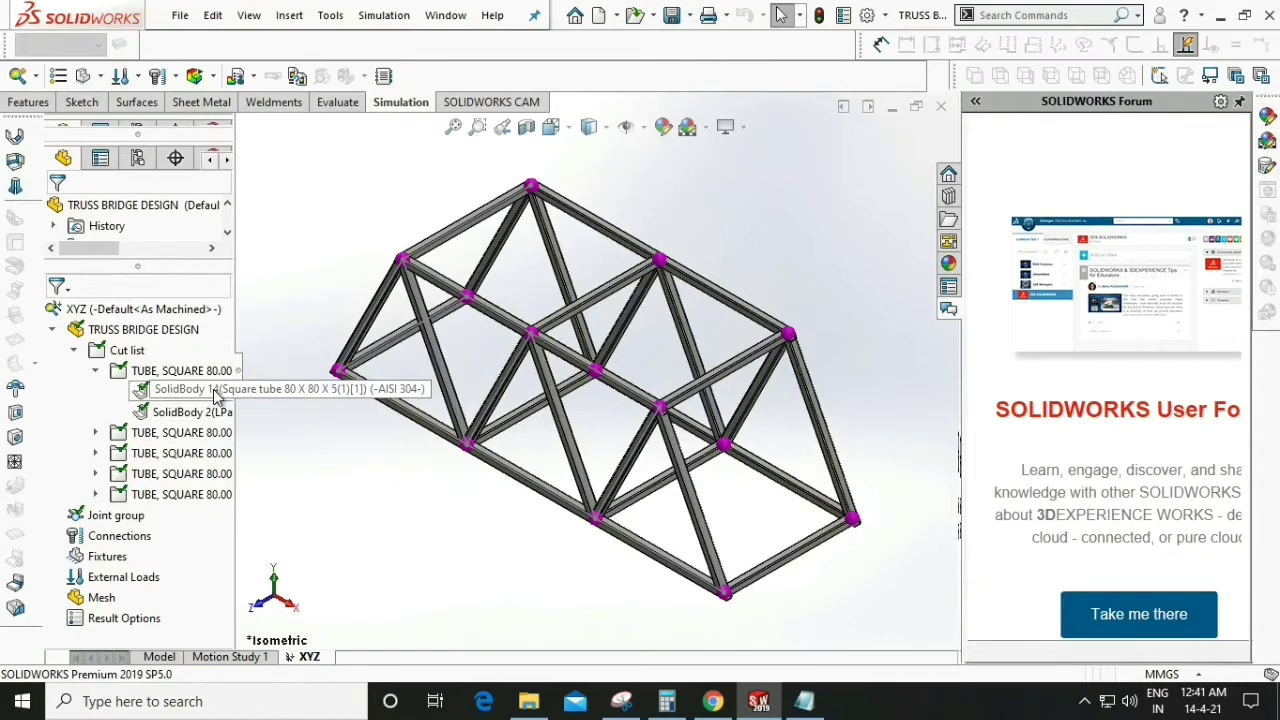
left_click(95, 432)
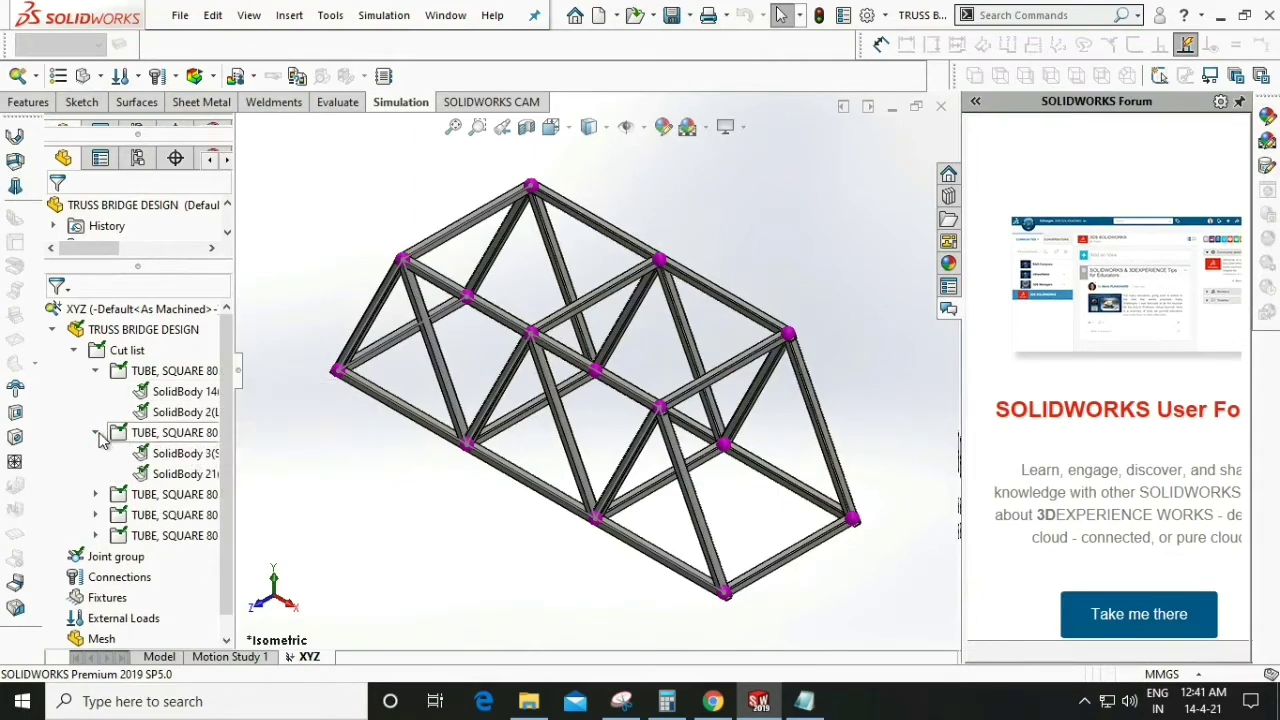
left_click(95, 432)
left_click(95, 370)
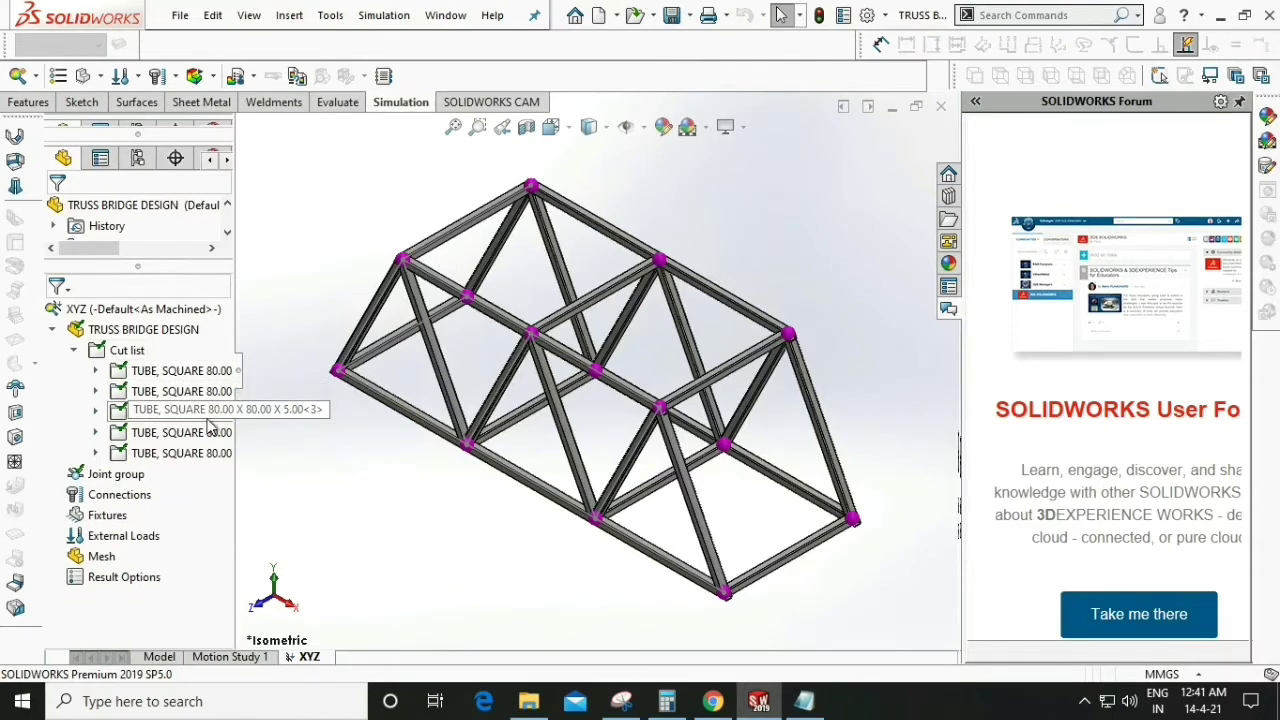
- Fix the four bottom corner joints of the truss bridge with a Fixed Geometry fixture
left_click(122, 521)
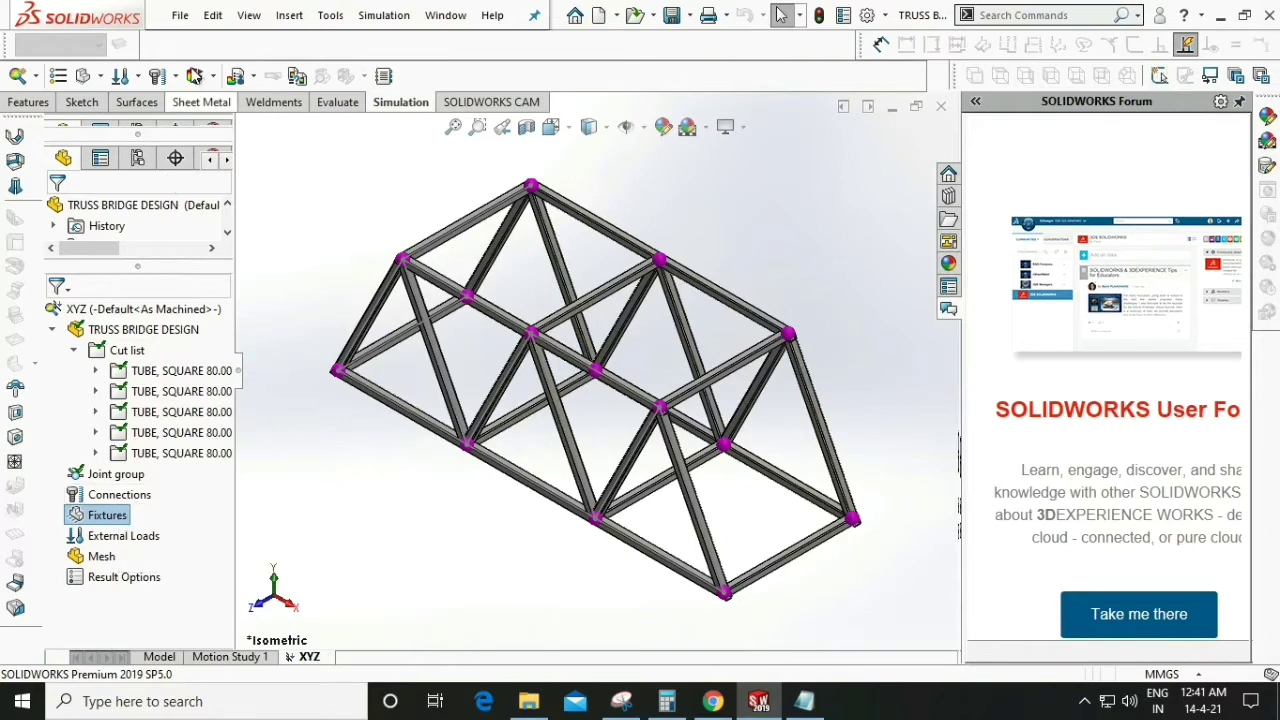
left_click(102, 77)
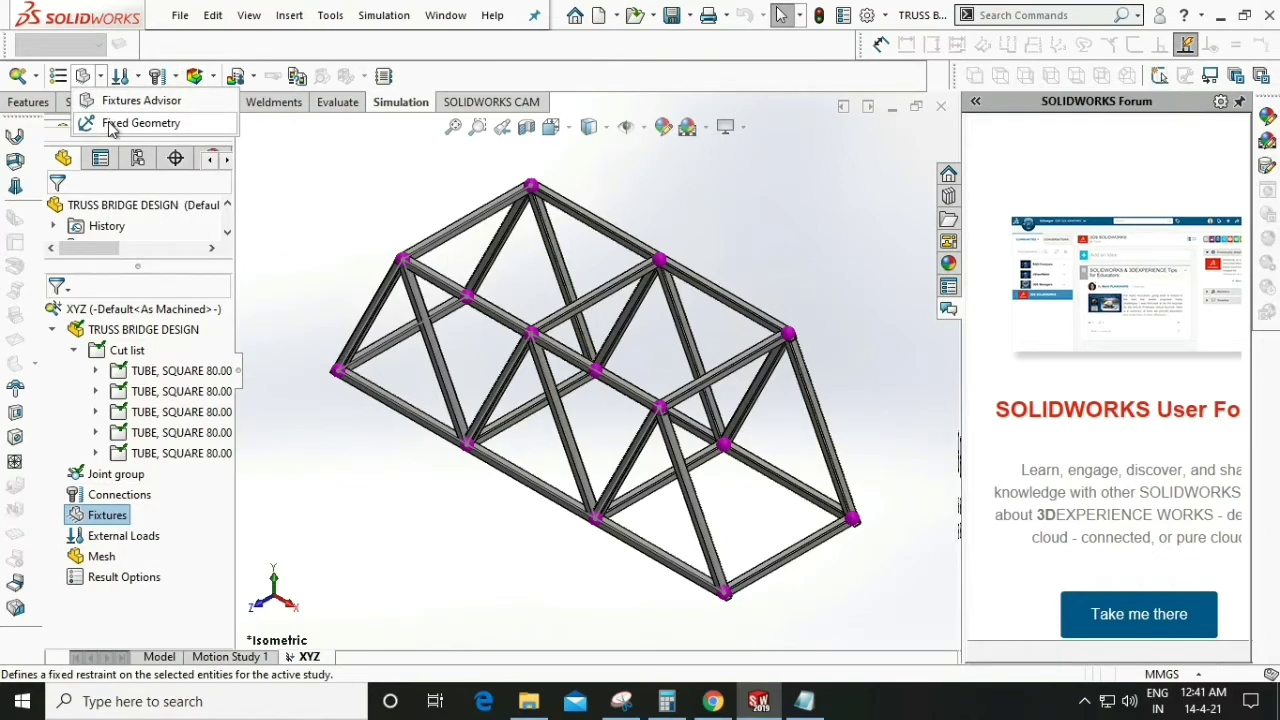
left_click(112, 124)
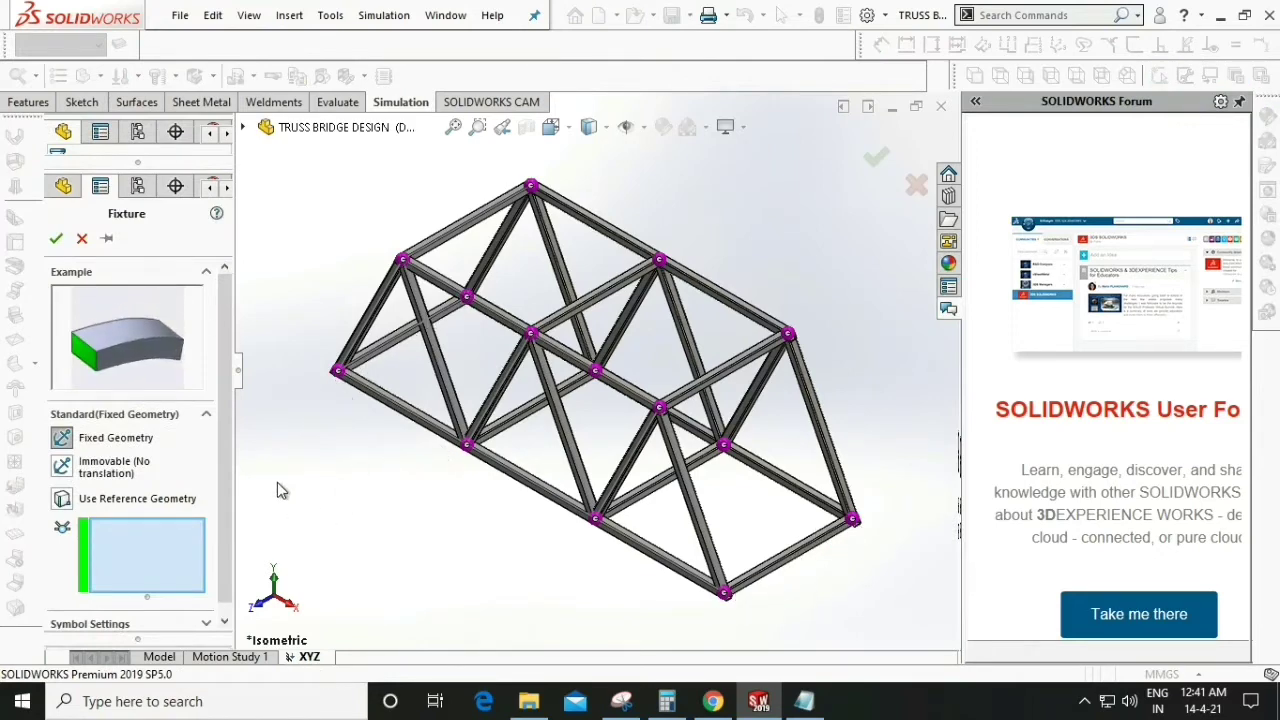
left_click(339, 372)
mouse_move(464, 338)
middle_mouse_down()
mouse_move(470, 314)
mouse_move(458, 334)
middle_mouse_up()
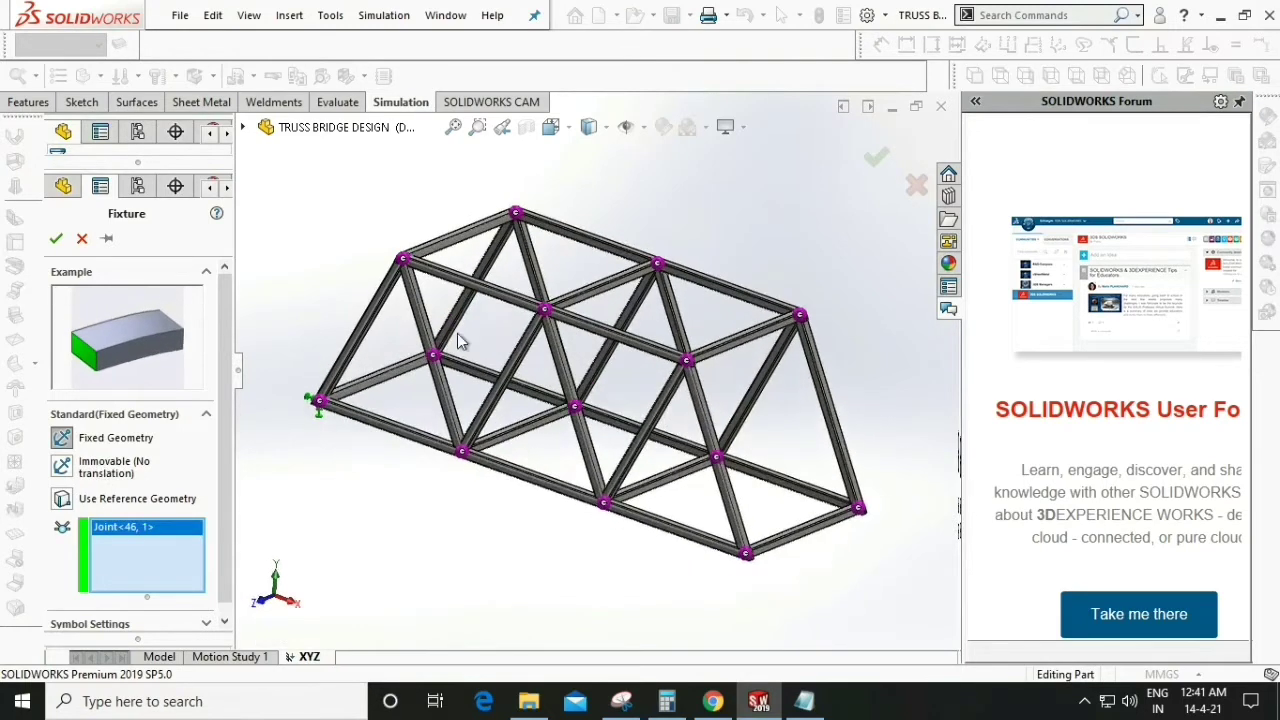
middle_click_drag(413, 371, 405, 363)
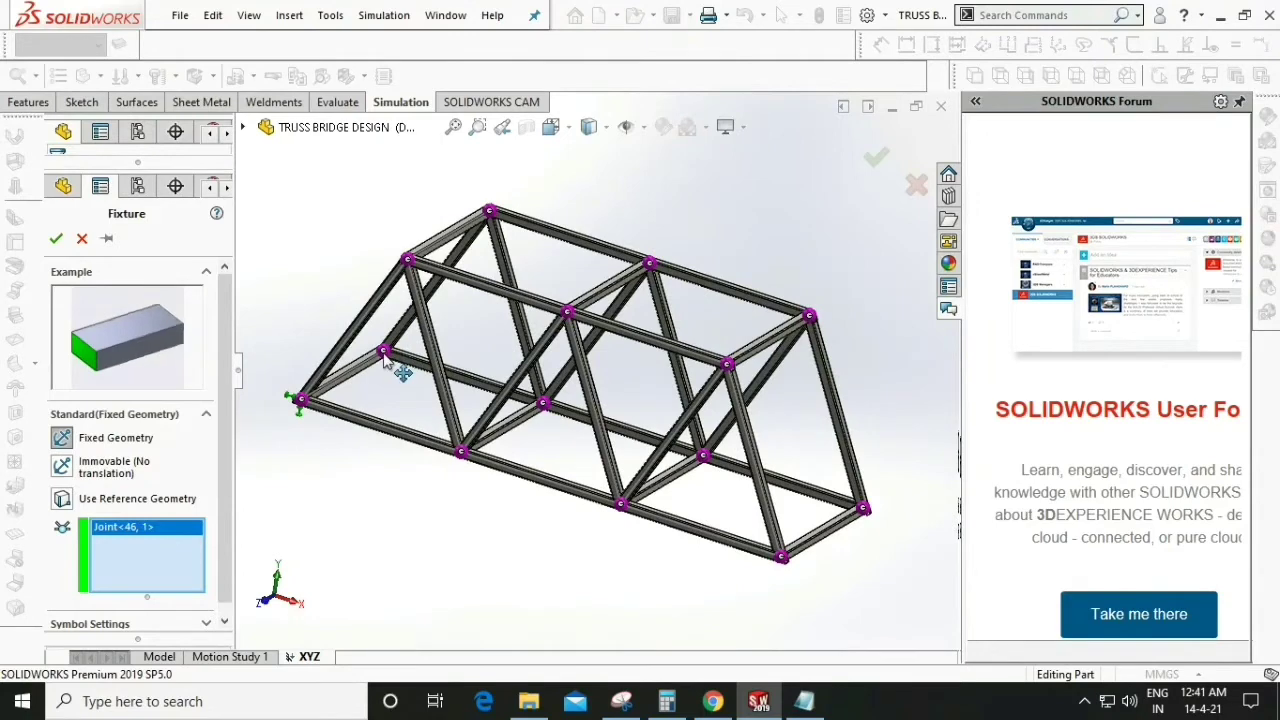
left_click(400, 358)
left_click(782, 558)
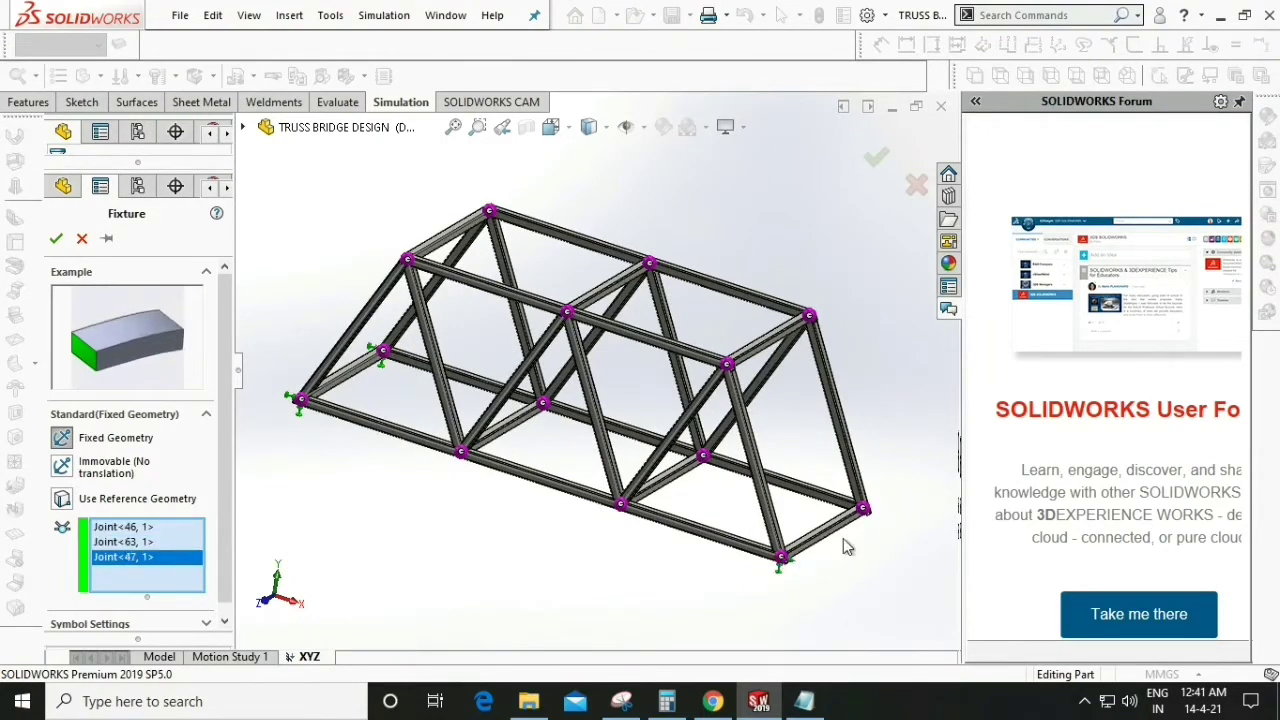
left_click(56, 238)
- Start a Use Reference Geometry fixture and select the six top joints of the truss bridge
middle_click_drag(586, 457, 540, 541)
middle_click_drag(420, 538, 475, 530)
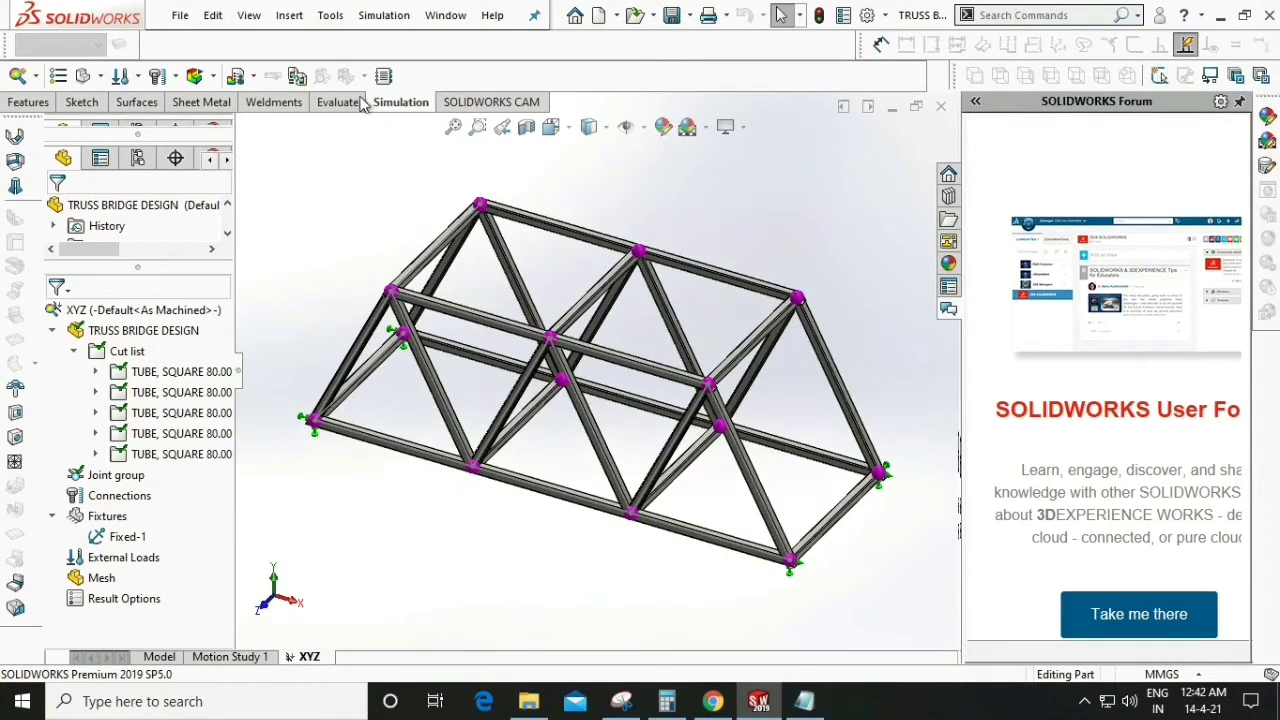
left_click(42, 103)
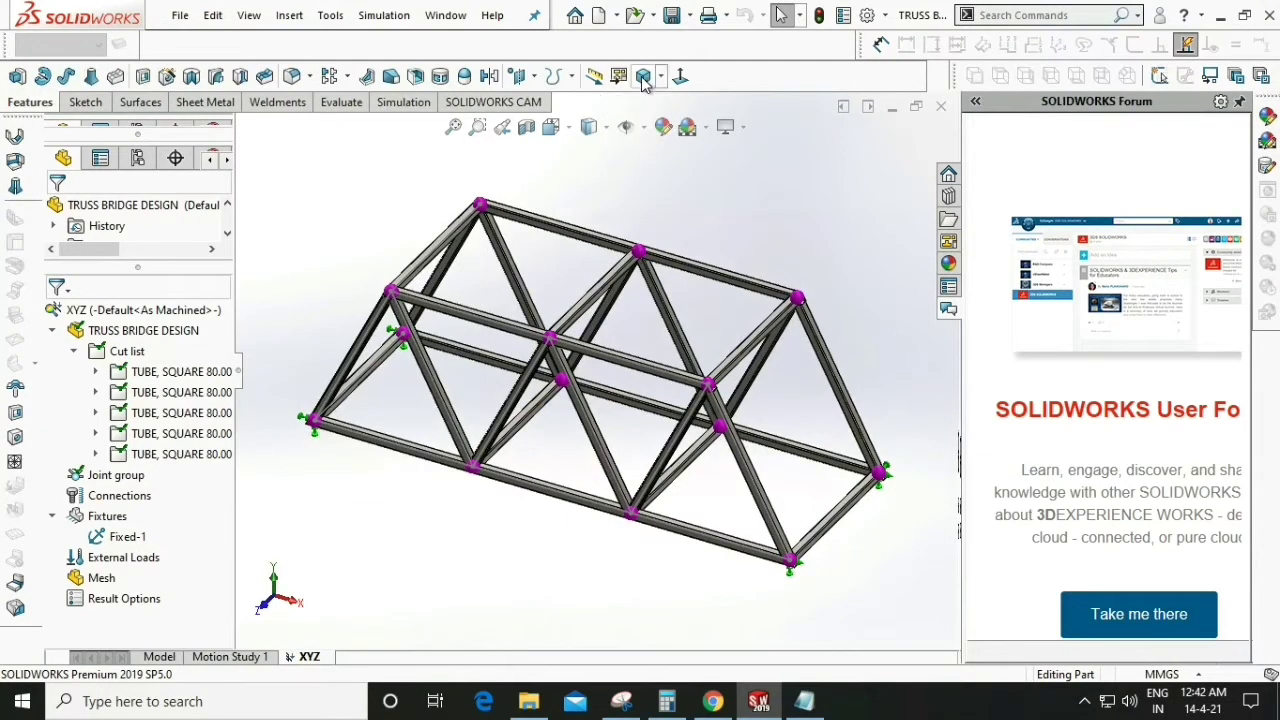
left_click(645, 80)
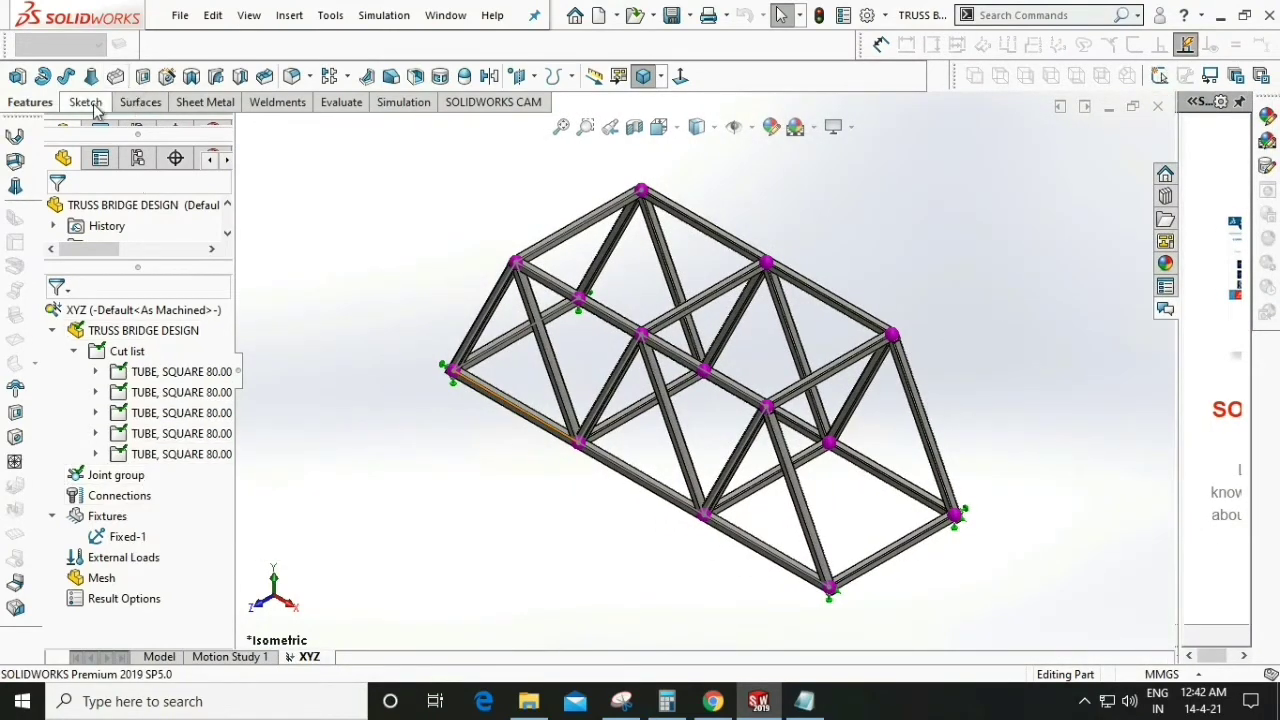
left_click(400, 104)
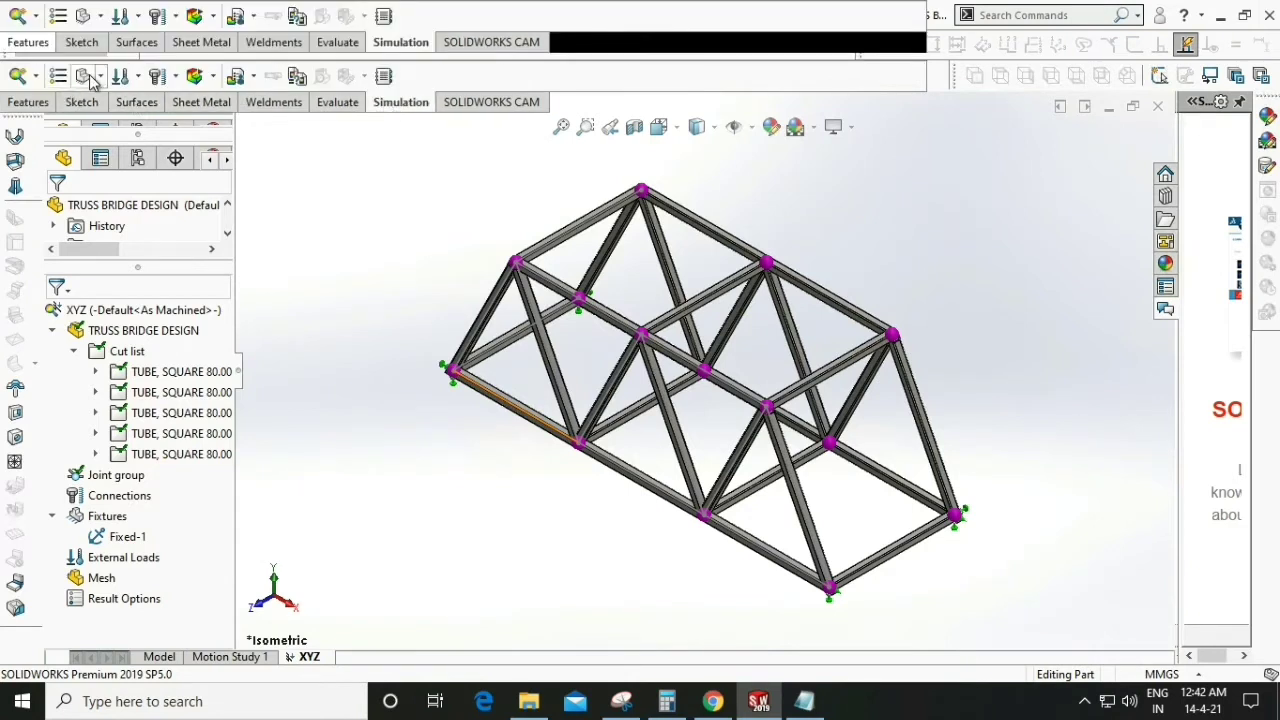
left_click(110, 80)
left_click(128, 120)
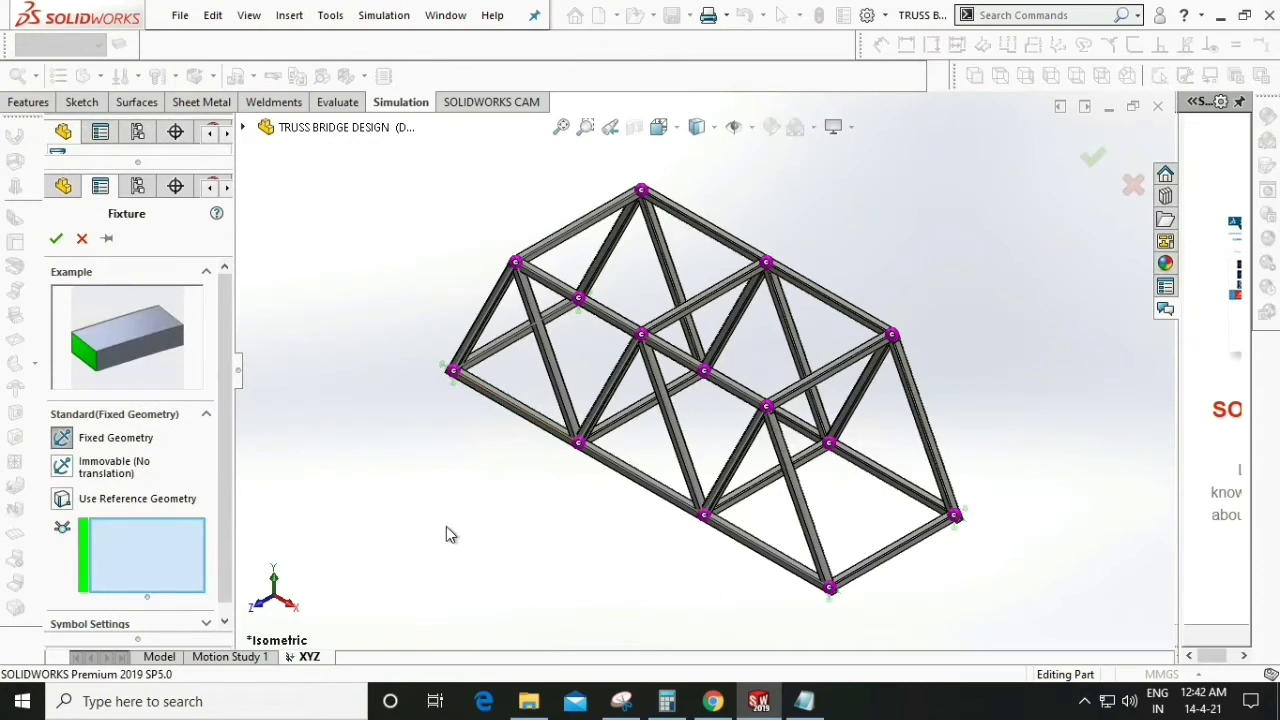
left_click(63, 498)
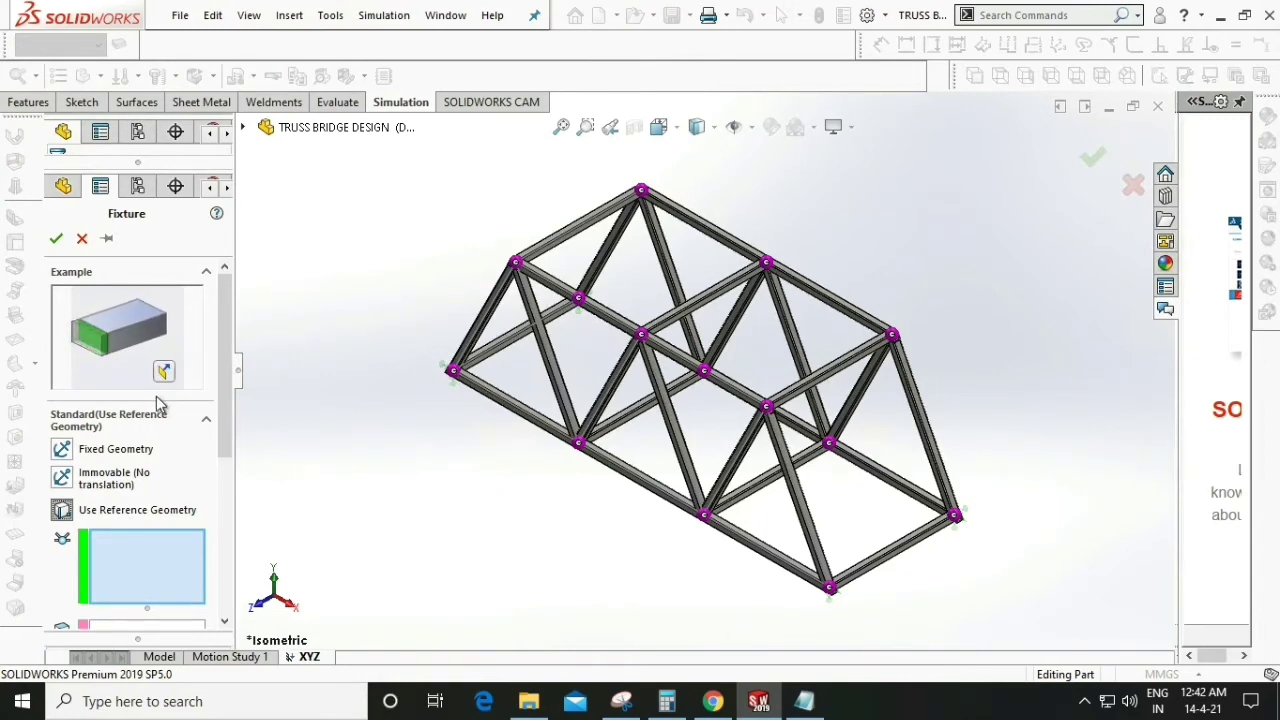
left_click(516, 263)
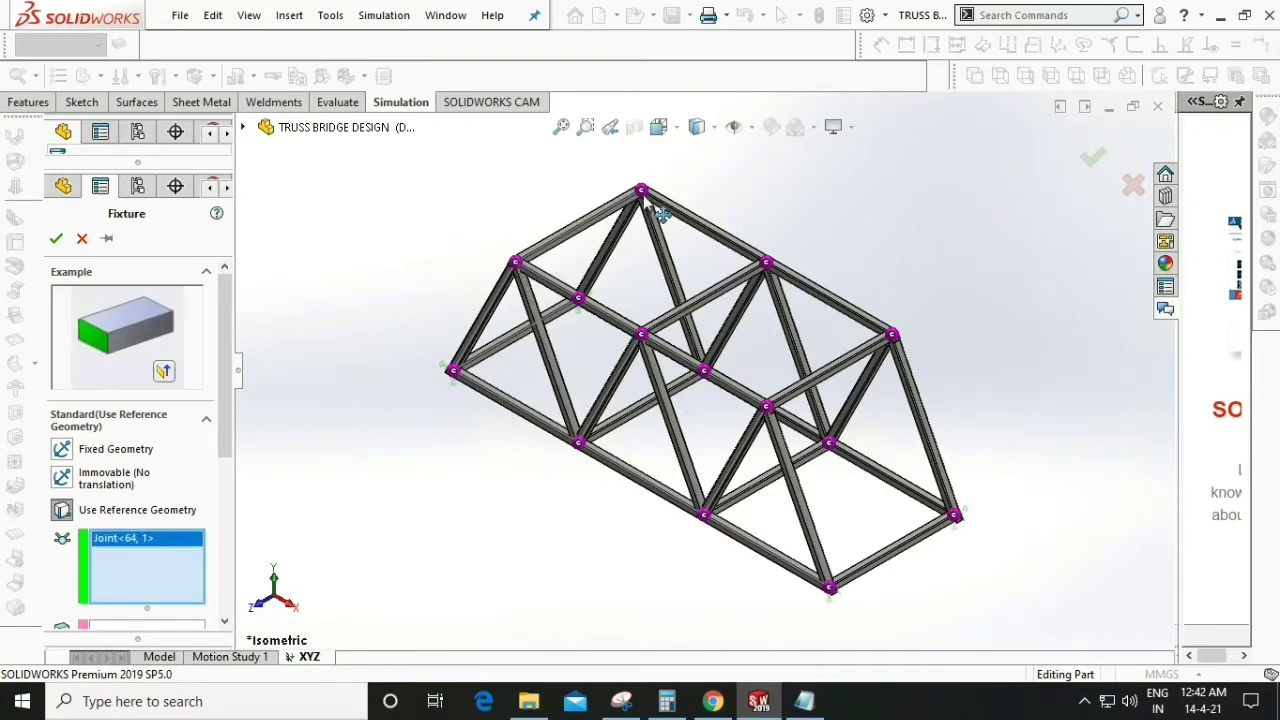
left_click(643, 193)
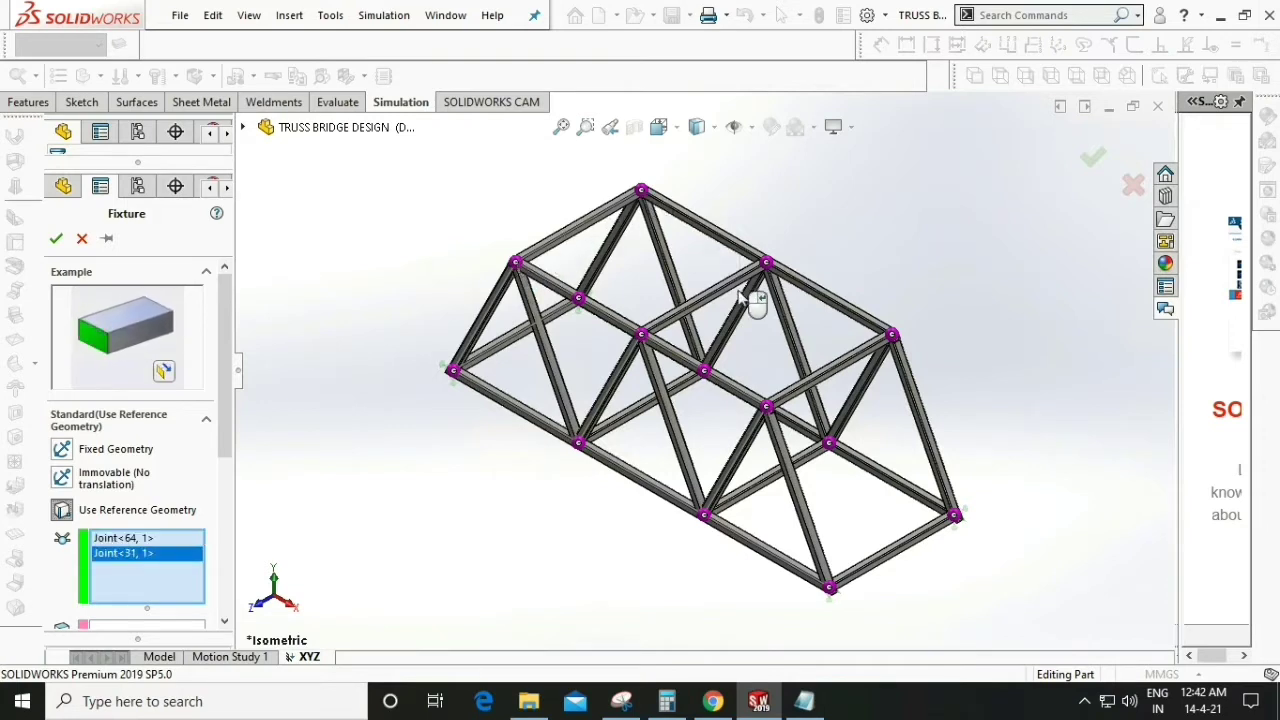
left_click(641, 334)
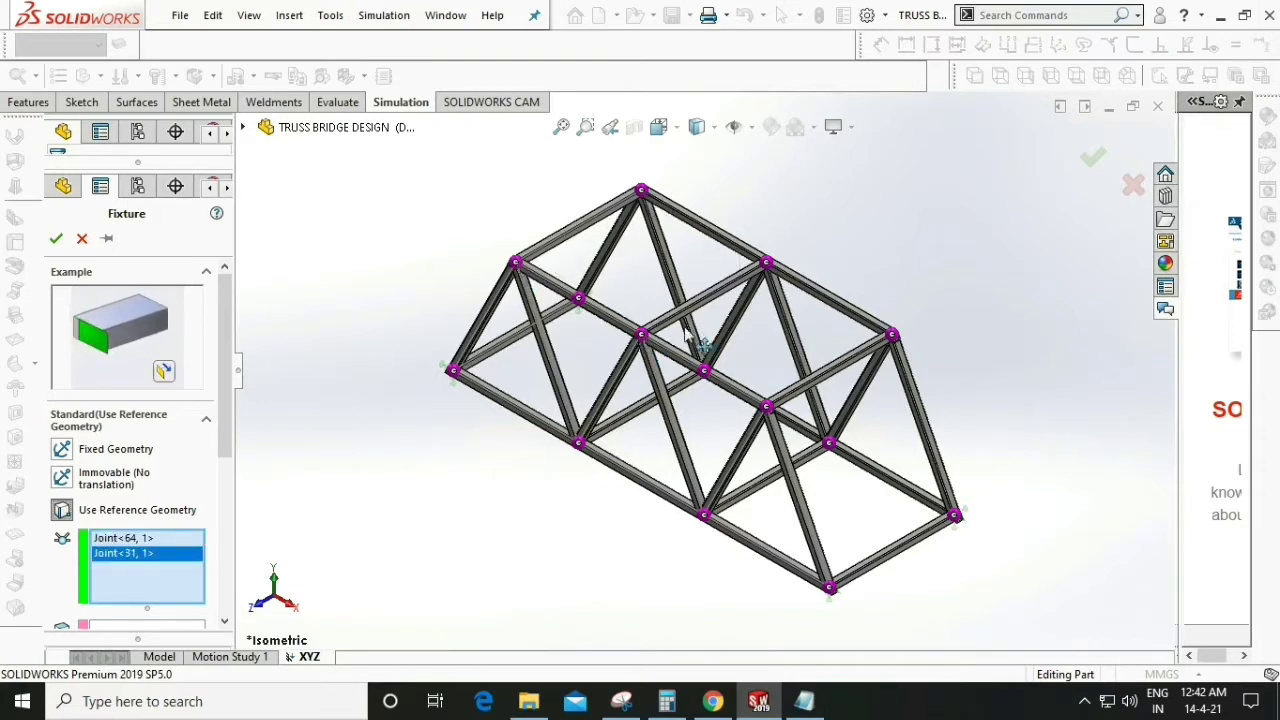
left_click(766, 264)
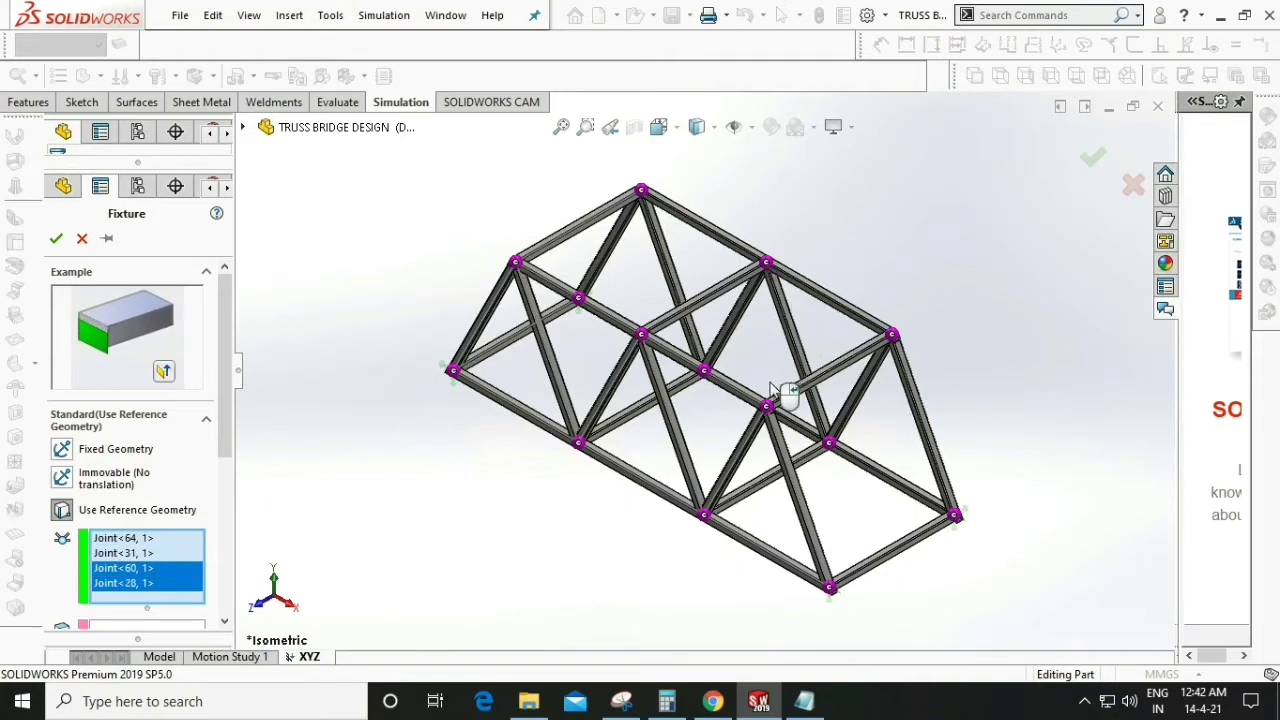
left_click(891, 337)
- Add the four intermediate bottom joints to the reference geometry fixture and review its joint list
left_click(716, 522)
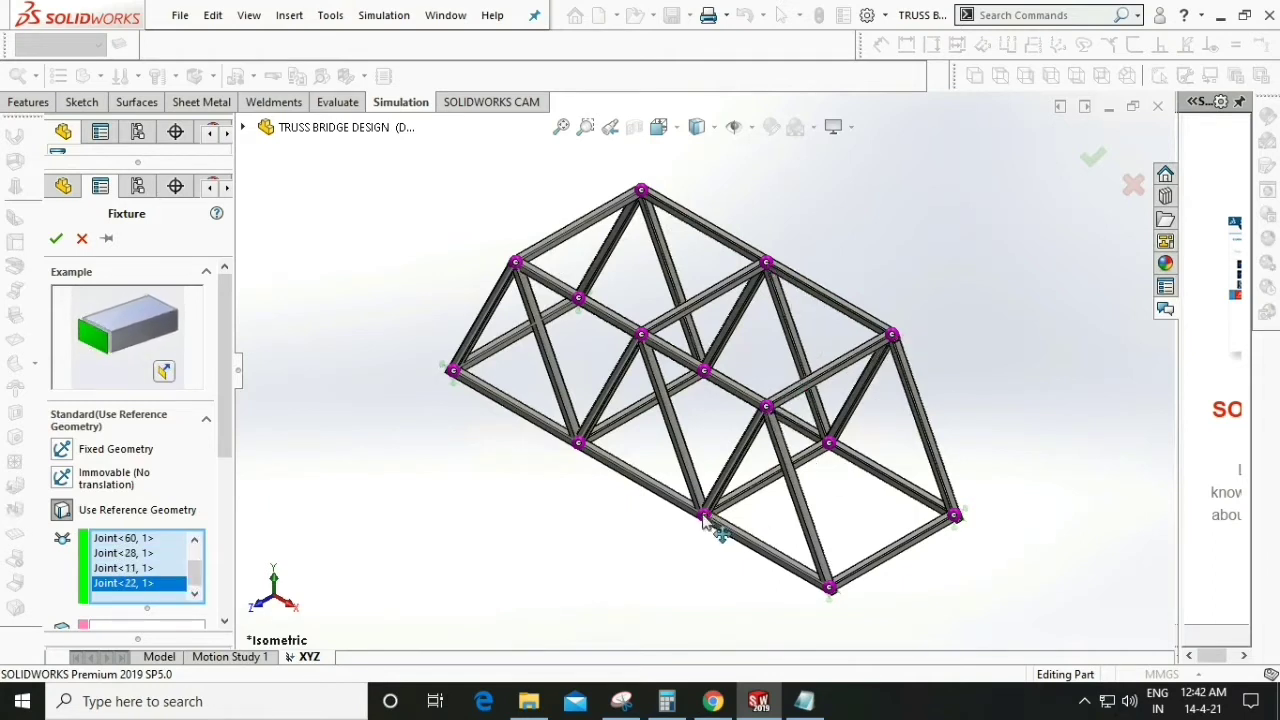
left_click(836, 444)
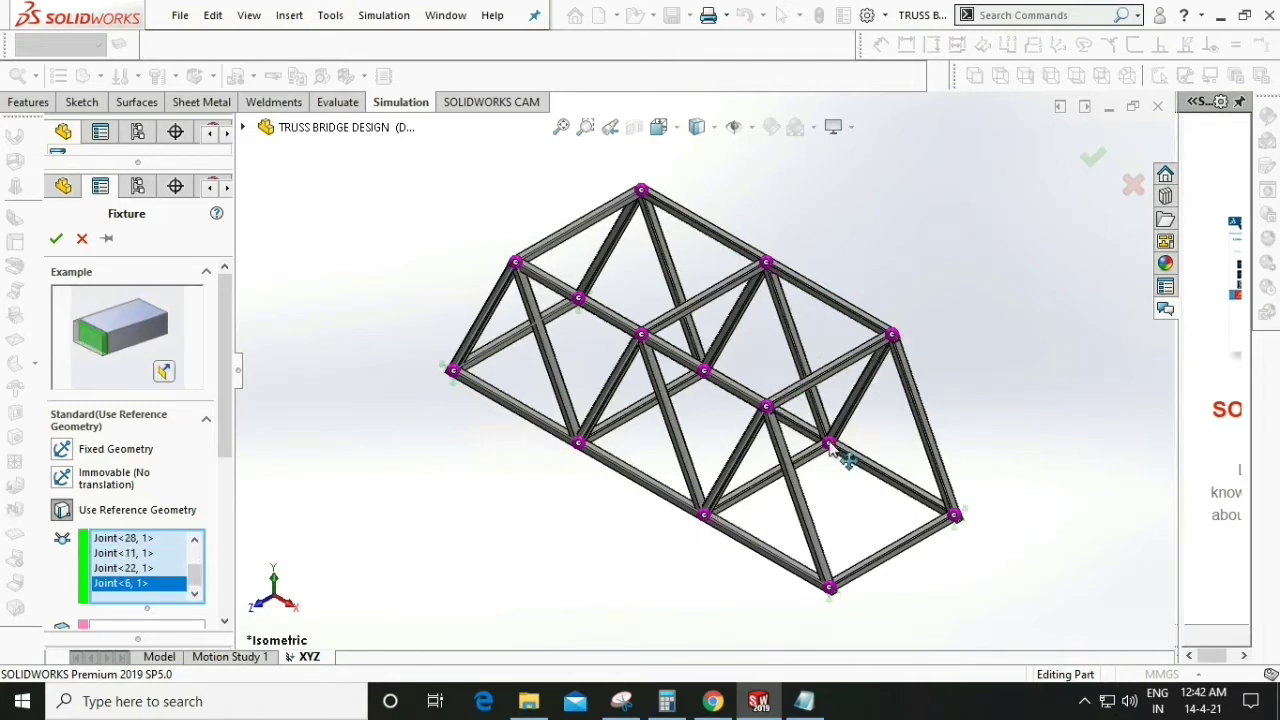
left_click(578, 443)
middle_click_drag(692, 417, 693, 402)
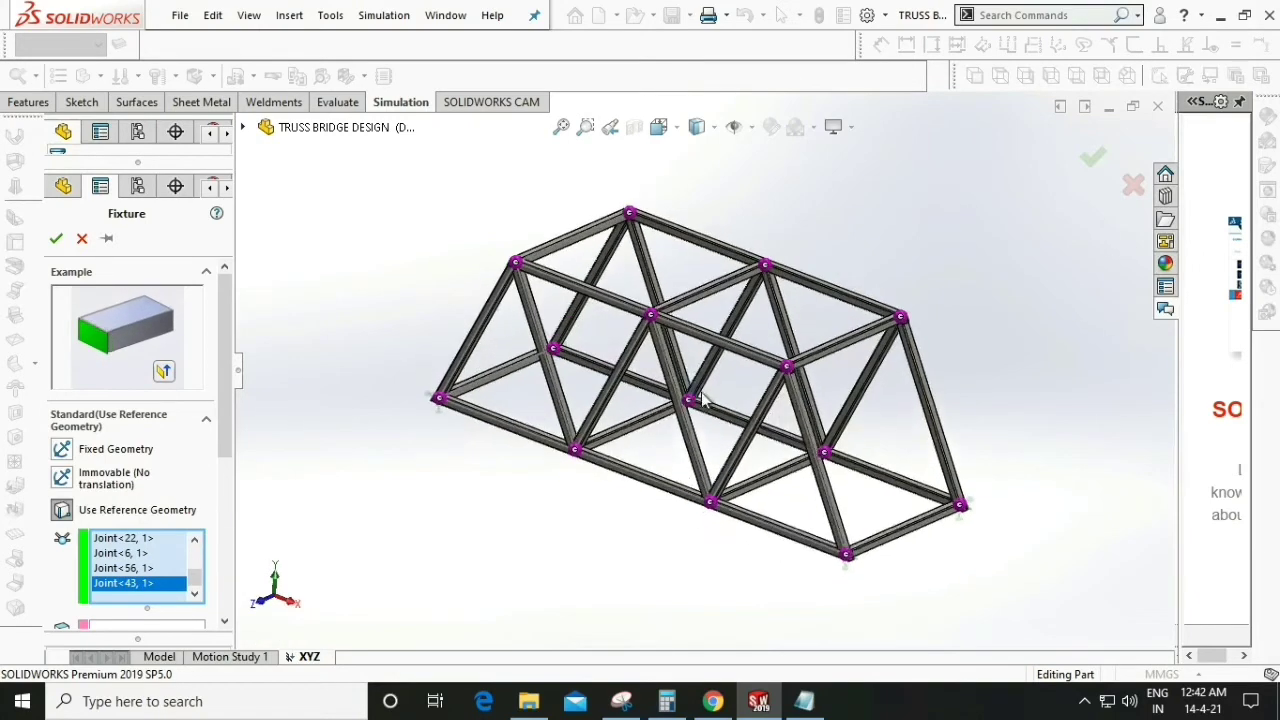
left_click(690, 402)
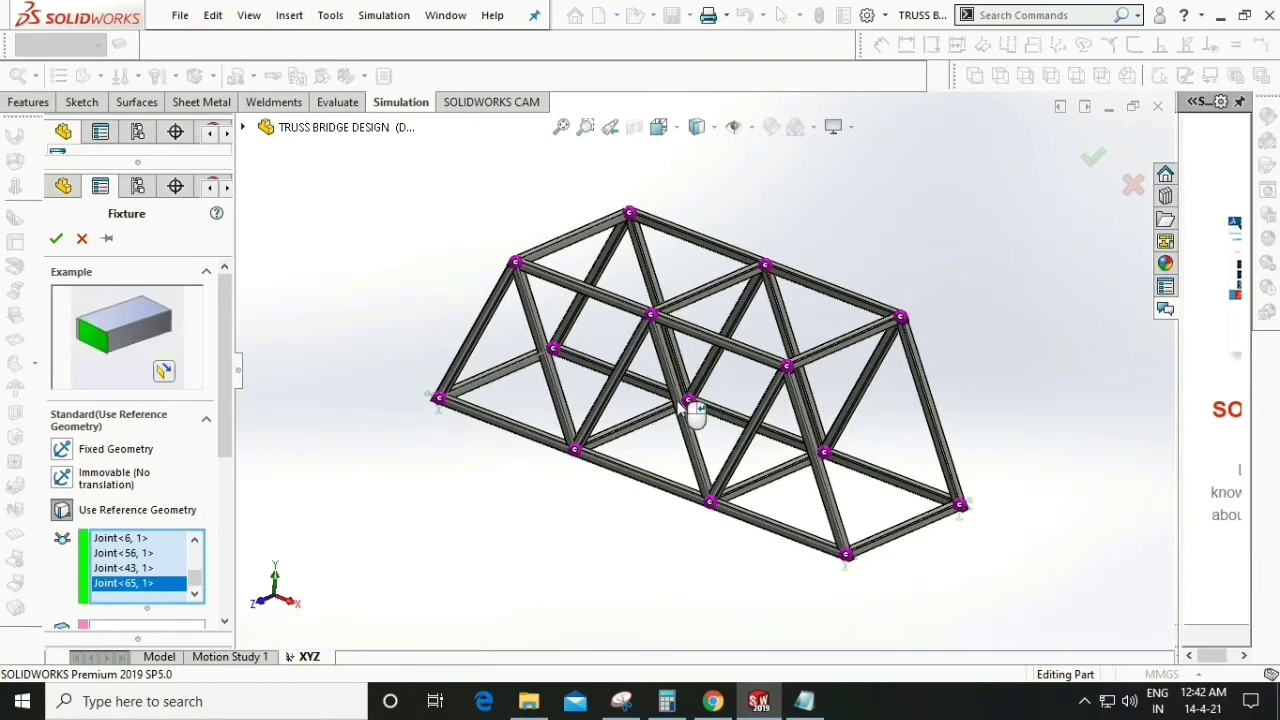
middle_click_drag(680, 423, 655, 447)
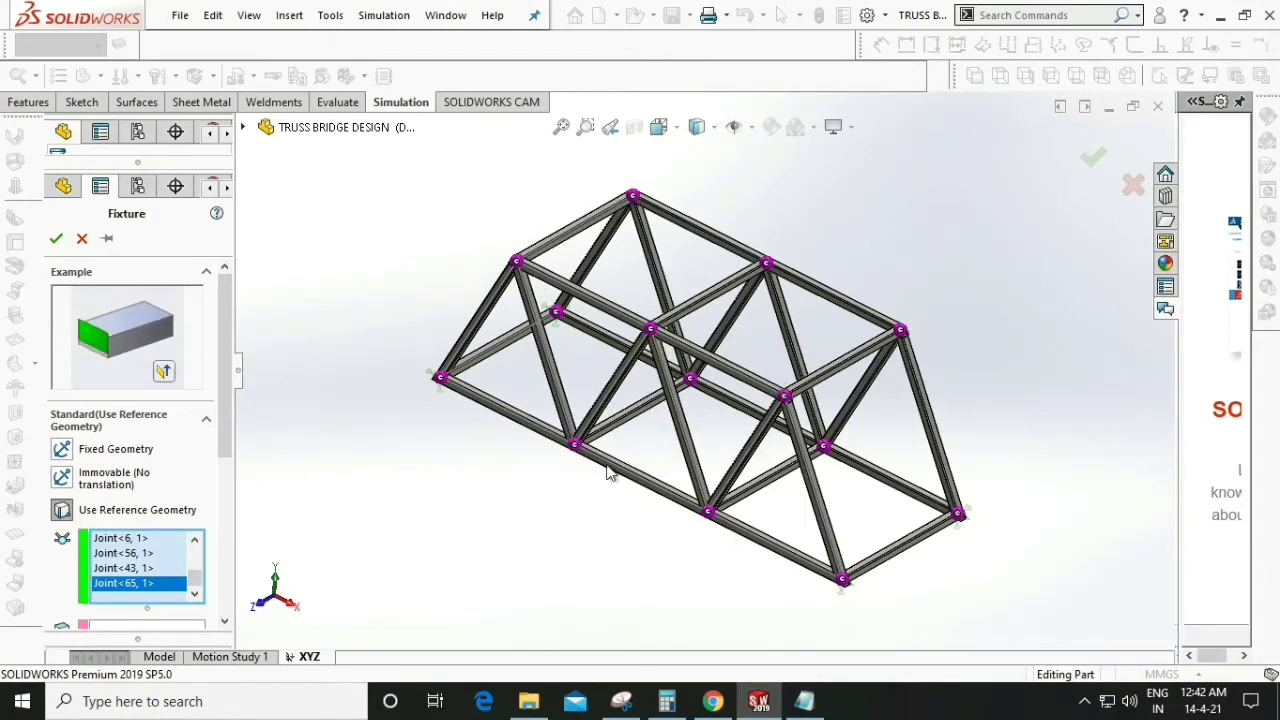
scroll(140, 575, "up", 3)
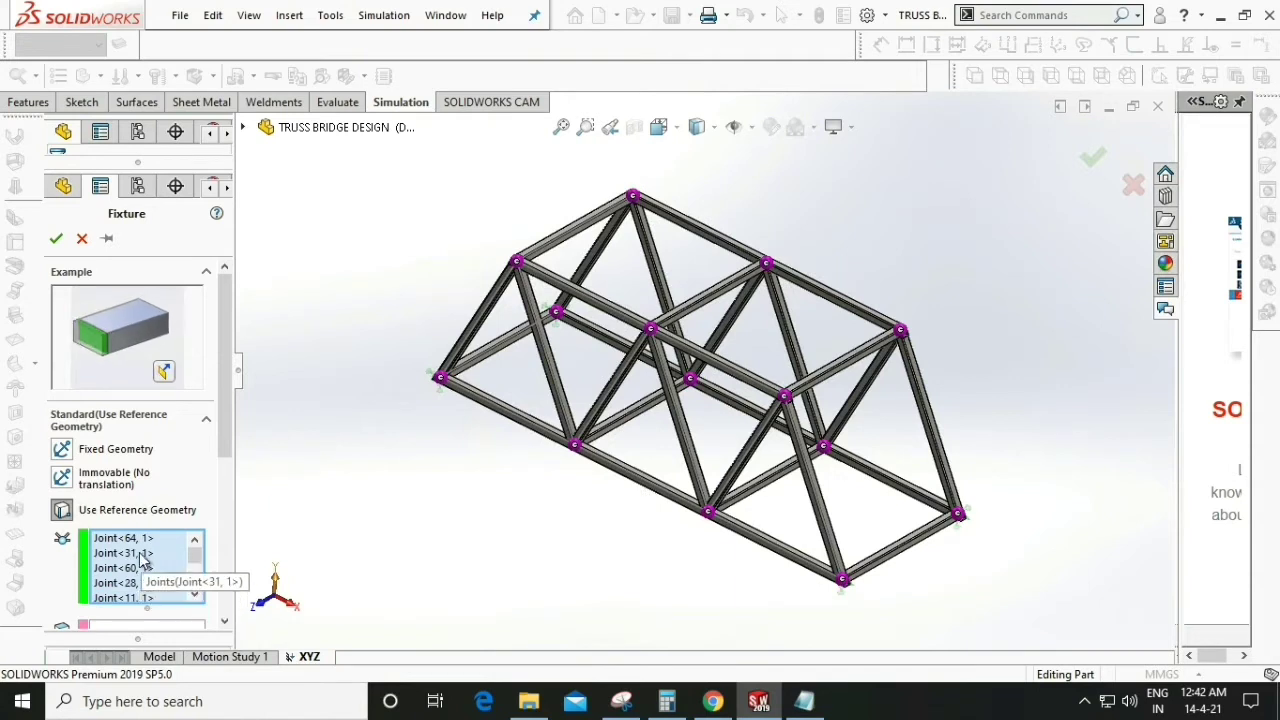
scroll(140, 556, "down", 3)
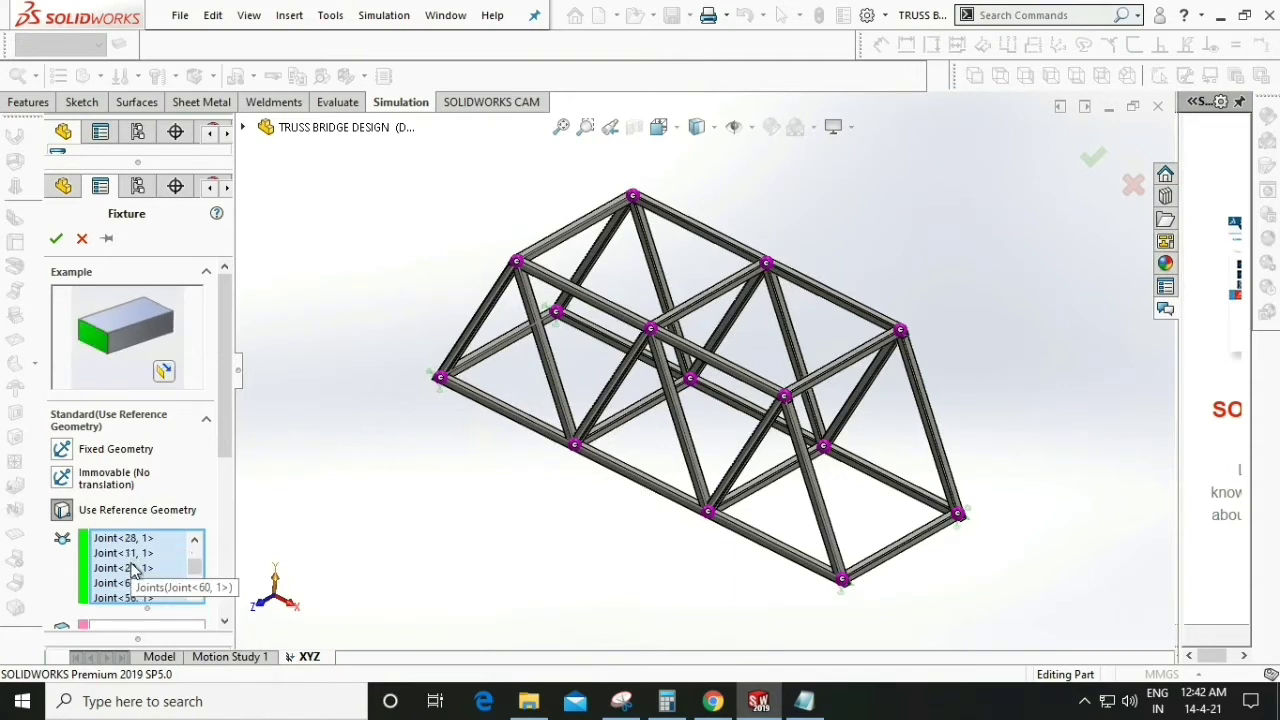
- Use the Front Plane as the fixture's reference, restrain translation normal to it at 0 mm, and accept the fixture
left_click(57, 240)
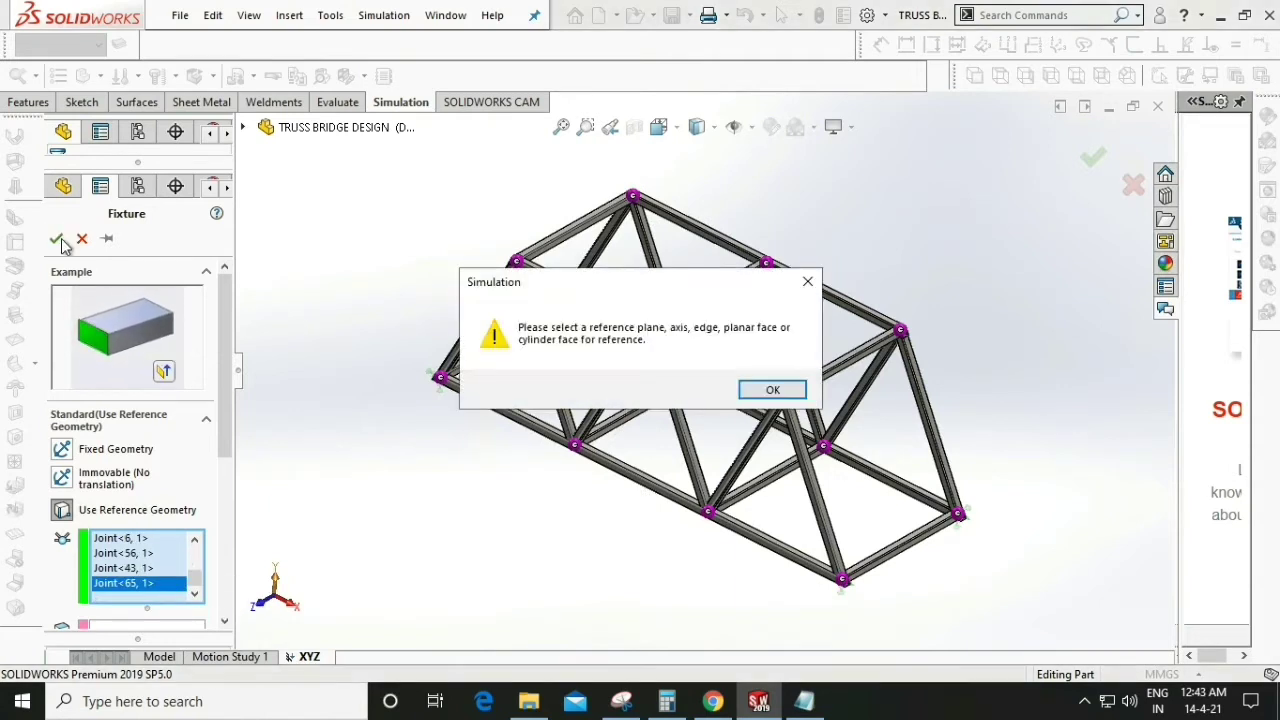
left_click(773, 390)
left_click_drag(228, 430, 222, 545)
left_click(121, 440)
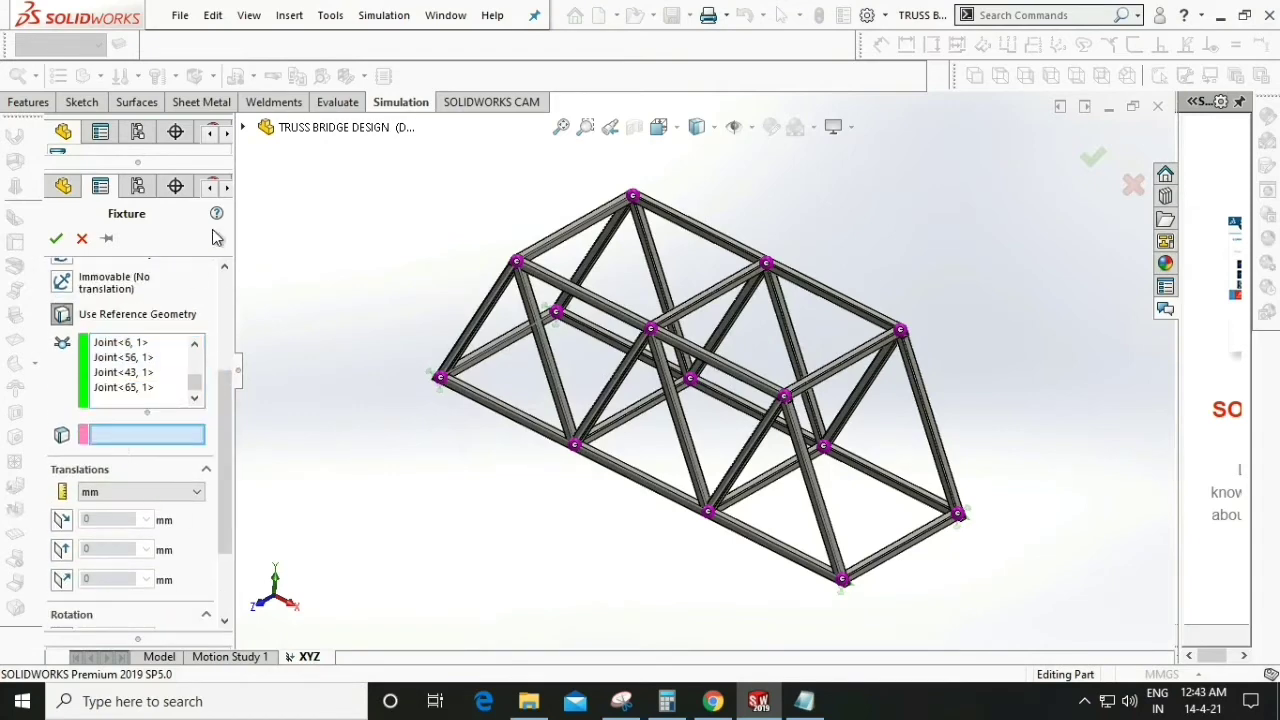
left_click(243, 129)
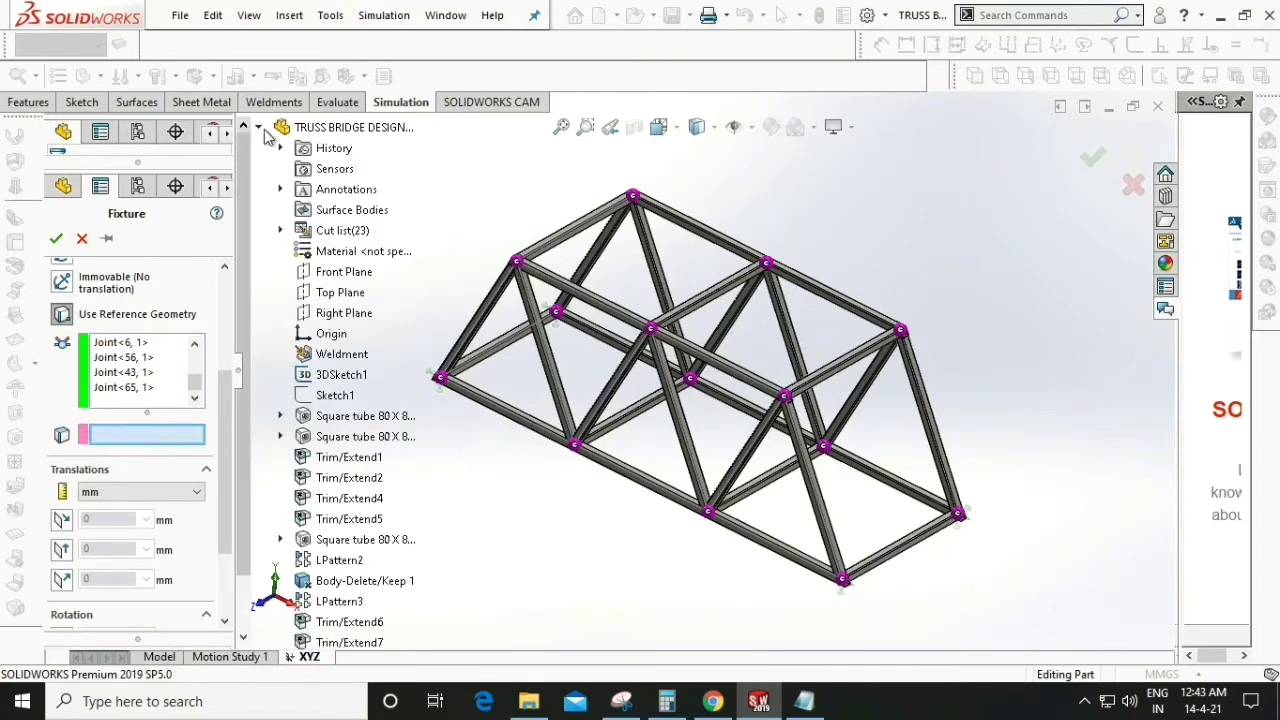
left_click(344, 271)
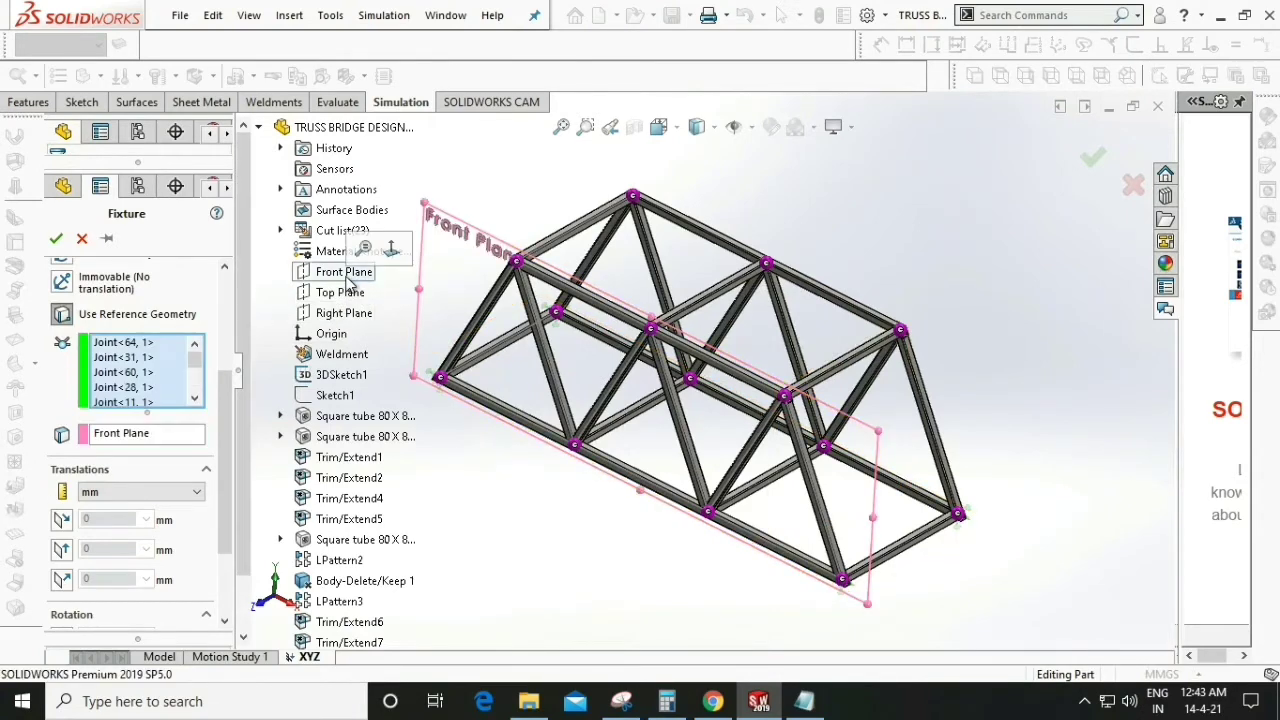
left_click(63, 580)
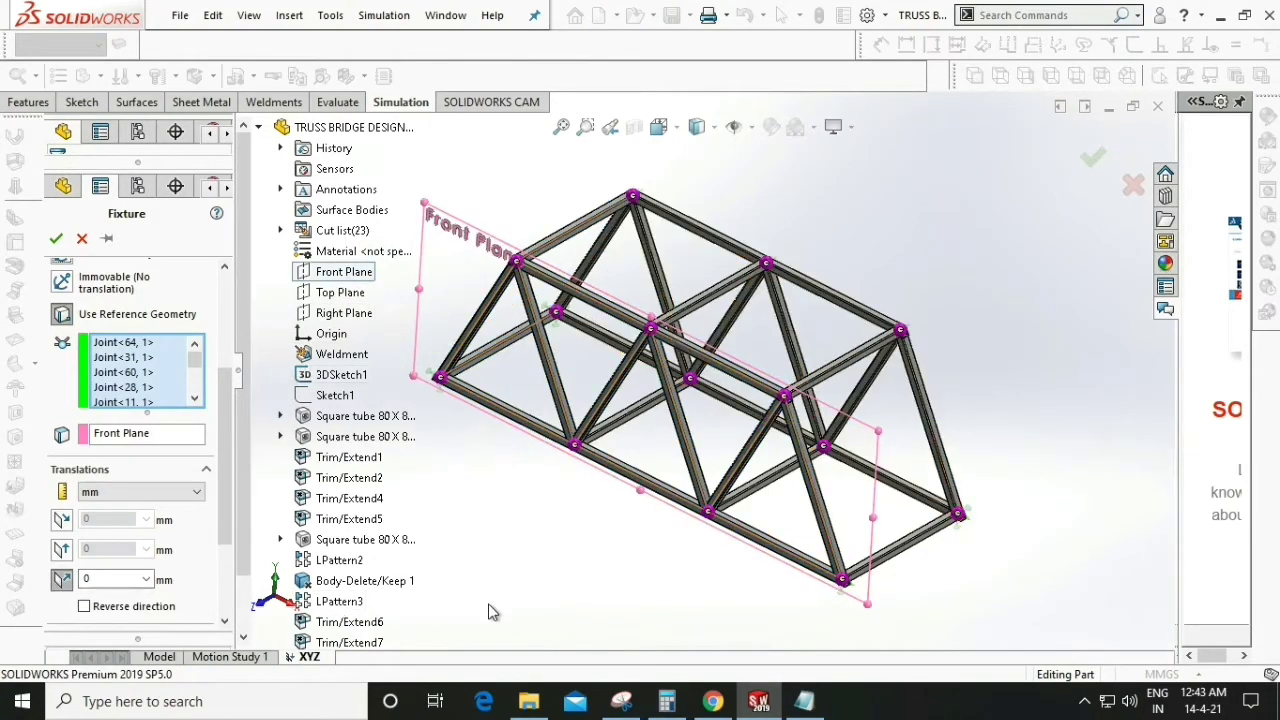
left_click(57, 243)
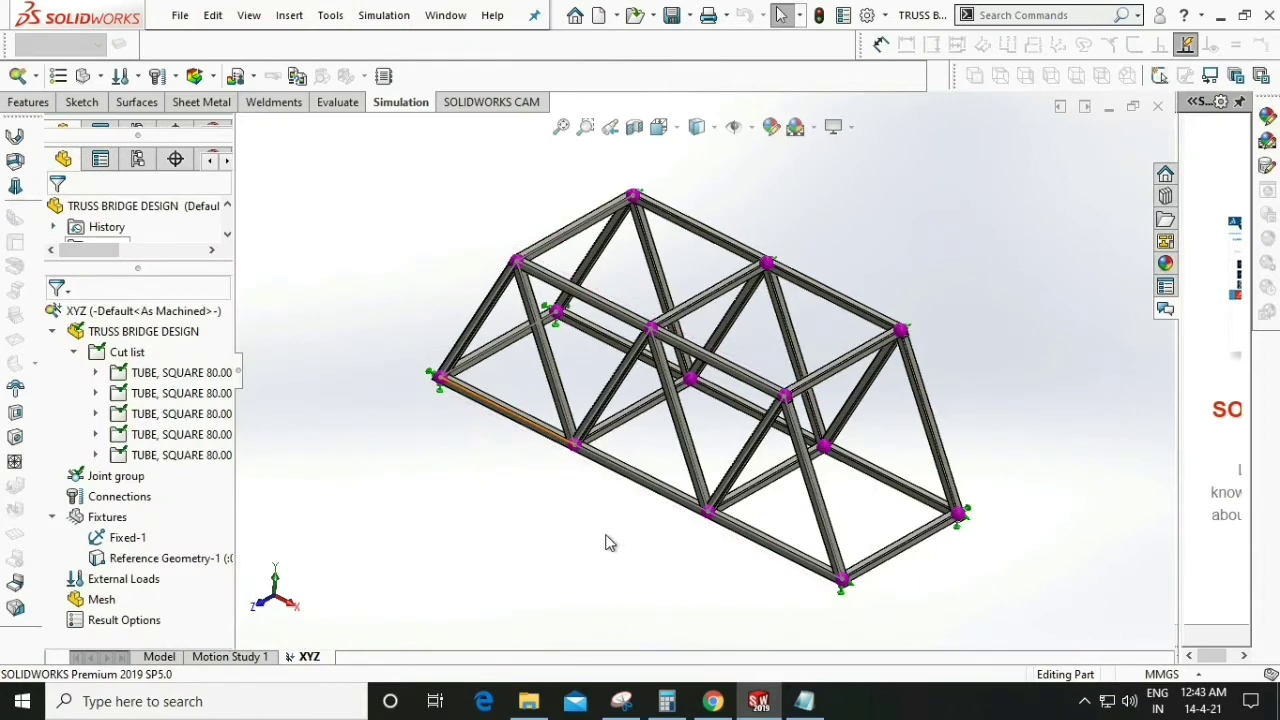
- Start a Force load applied to joints and select the four intermediate bottom joints between the fixed corners
middle_click_drag(606, 534, 523, 506)
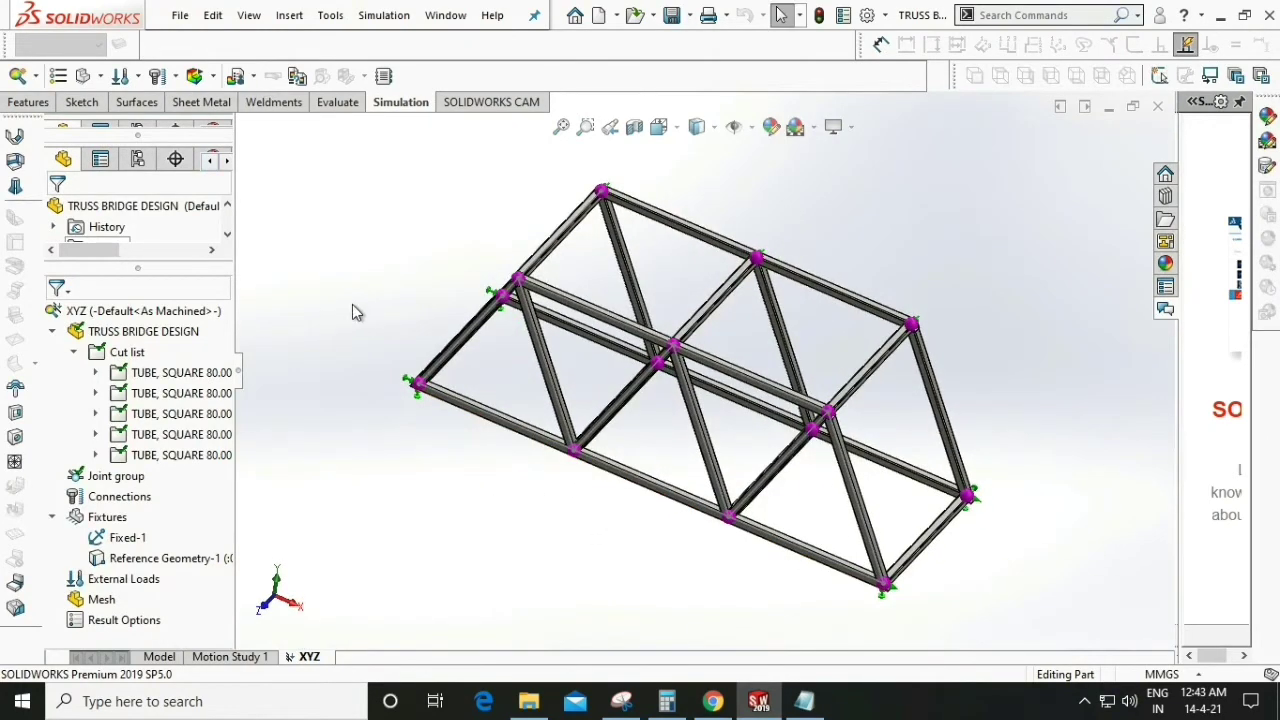
middle_click_drag(403, 449, 410, 440)
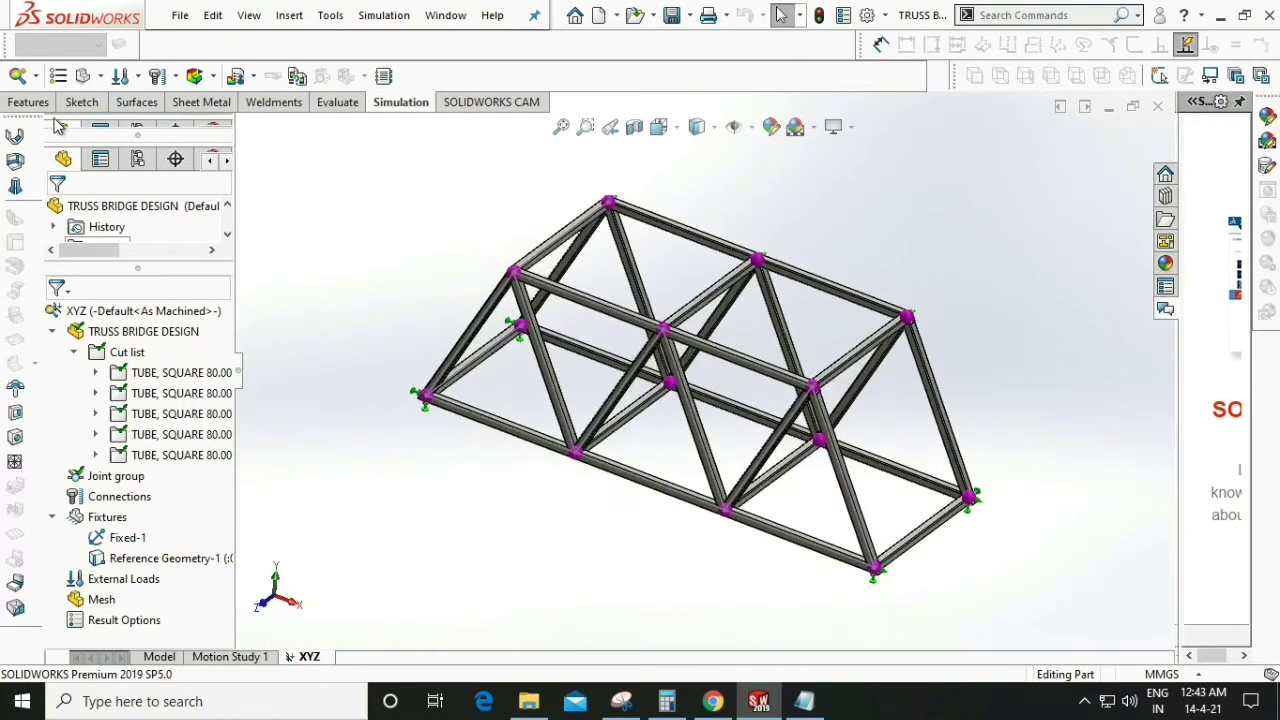
left_click(29, 102)
key("ctrl+7")
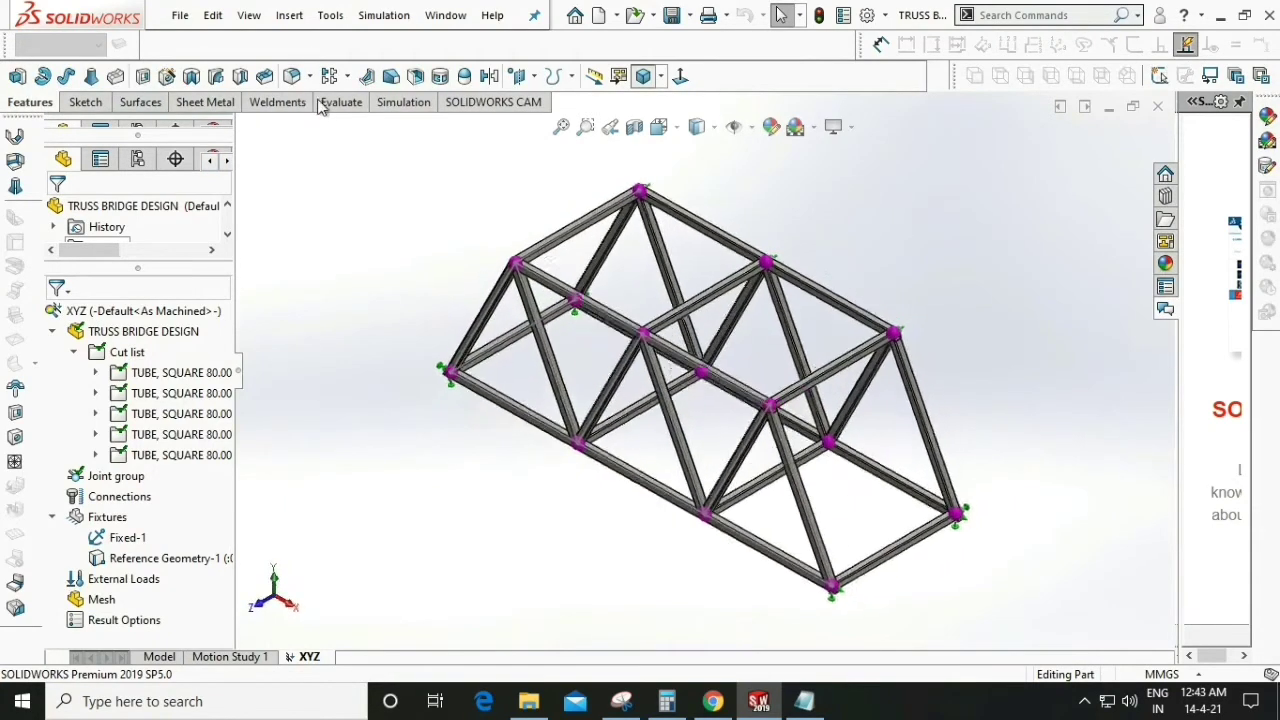
left_click(400, 102)
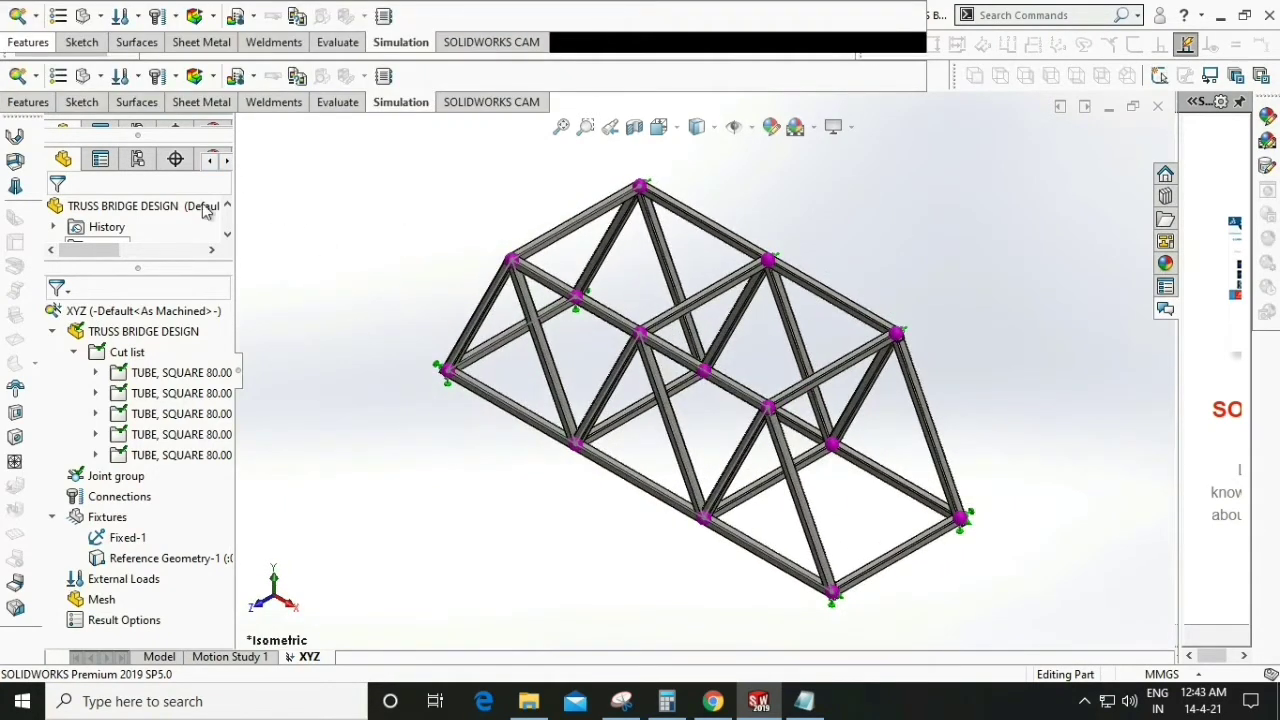
left_click(138, 76)
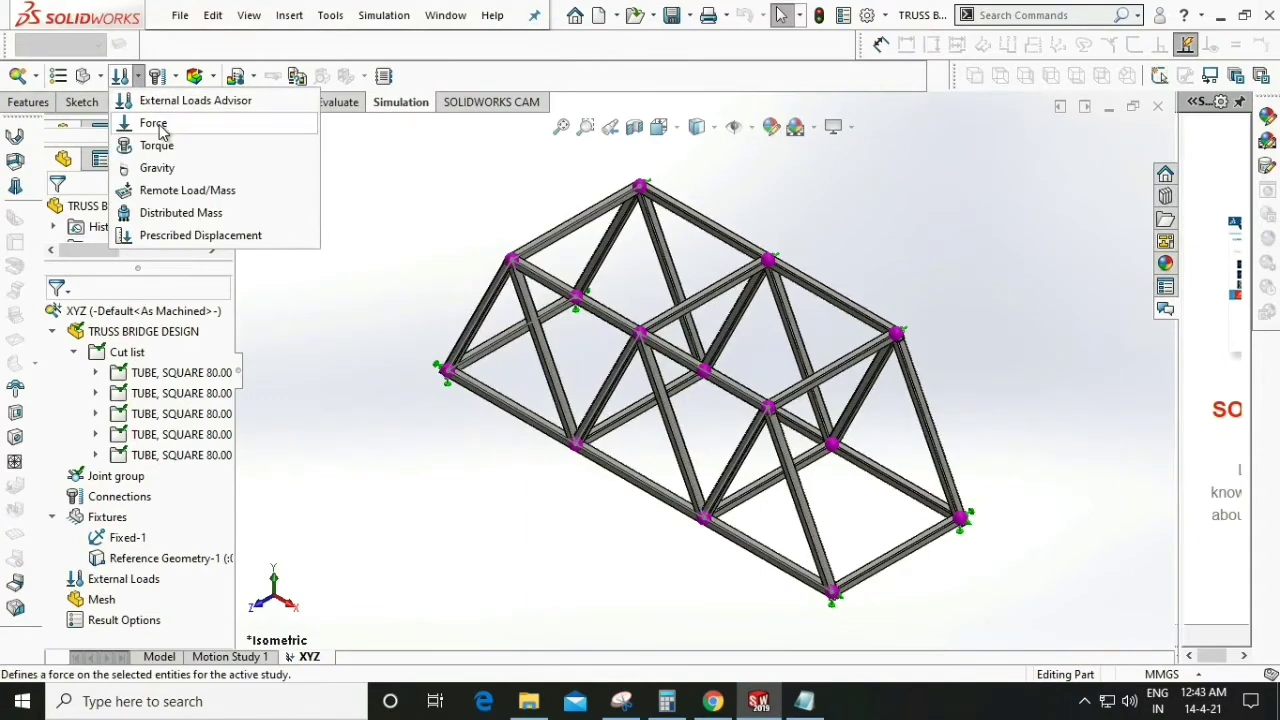
left_click(155, 124)
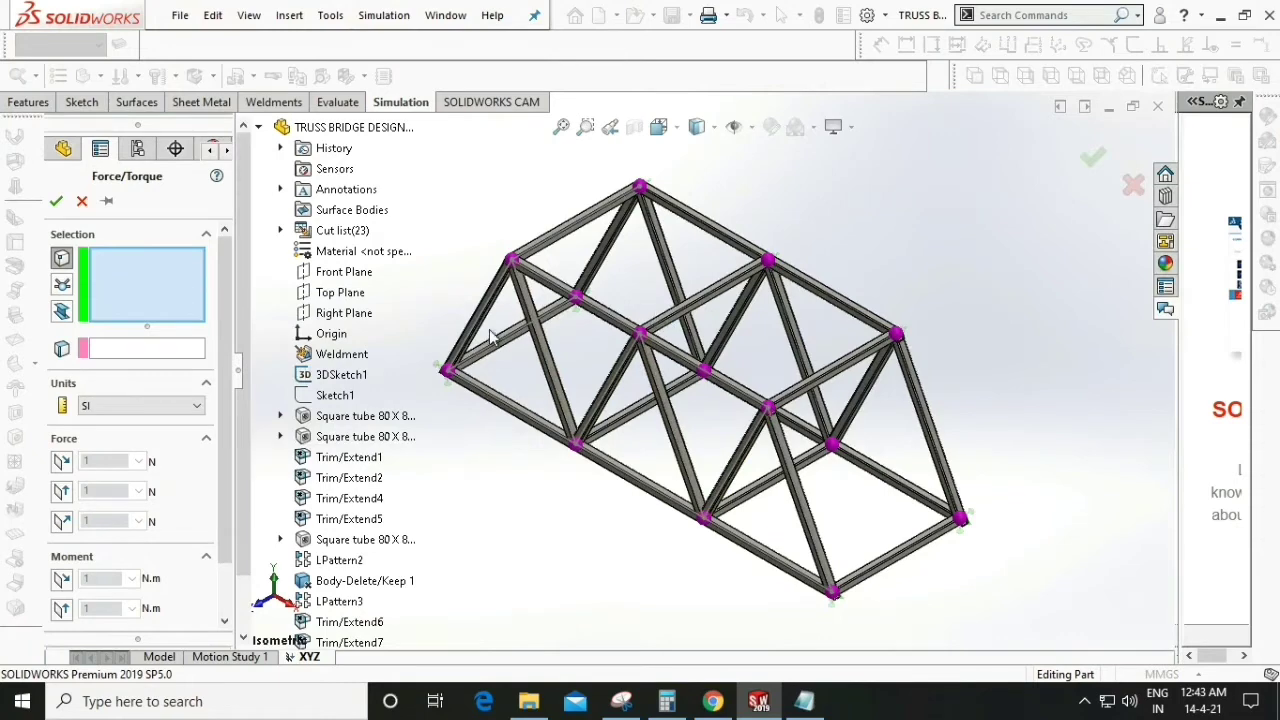
left_click(62, 286)
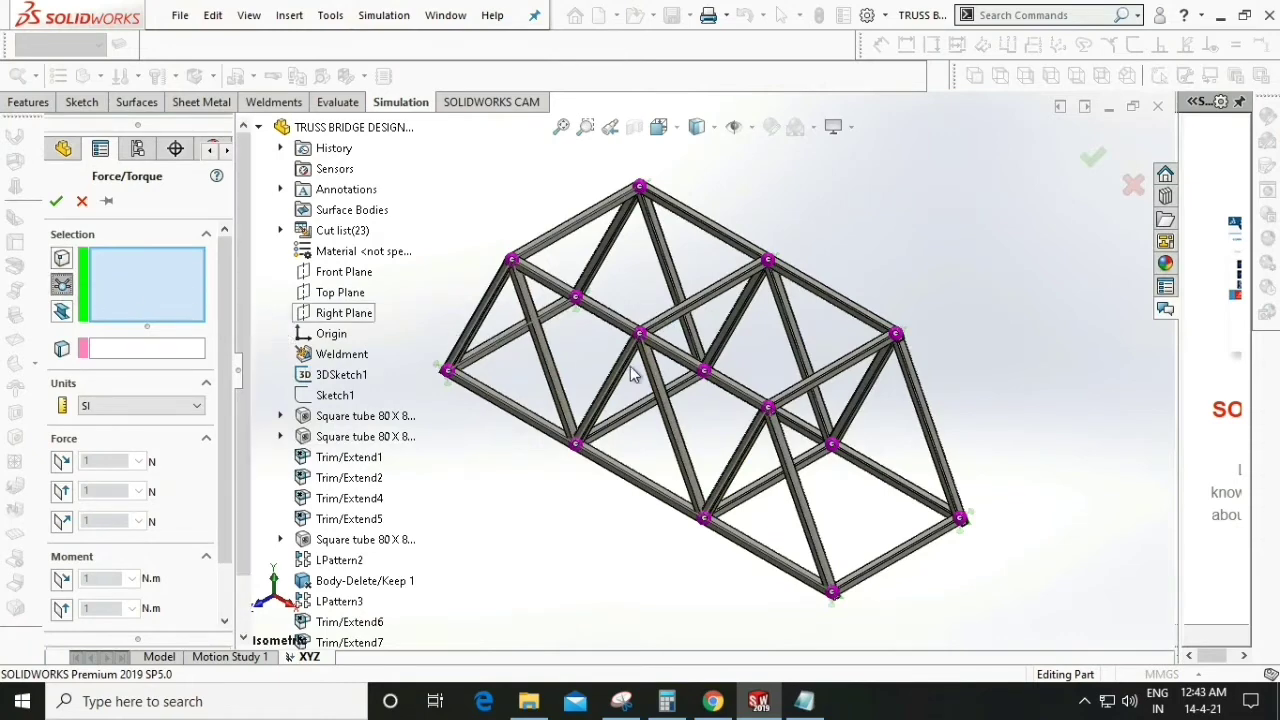
middle_click_drag(620, 402, 662, 461)
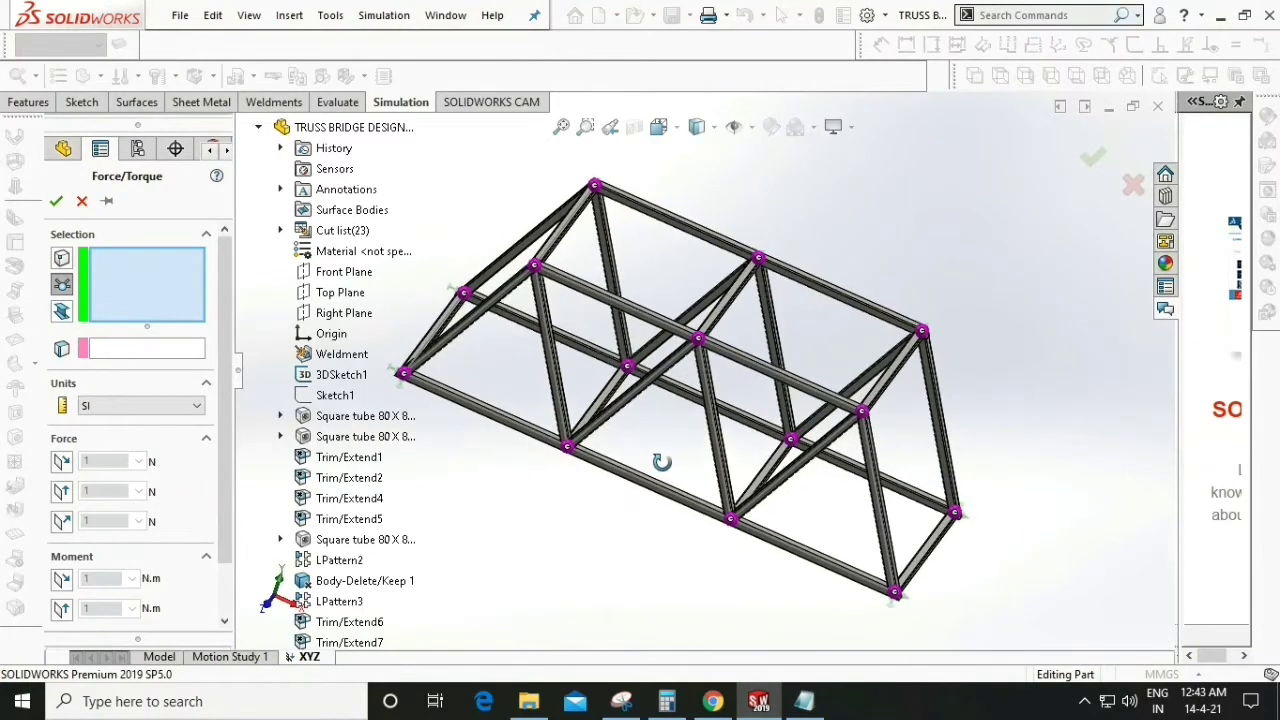
left_click(628, 367)
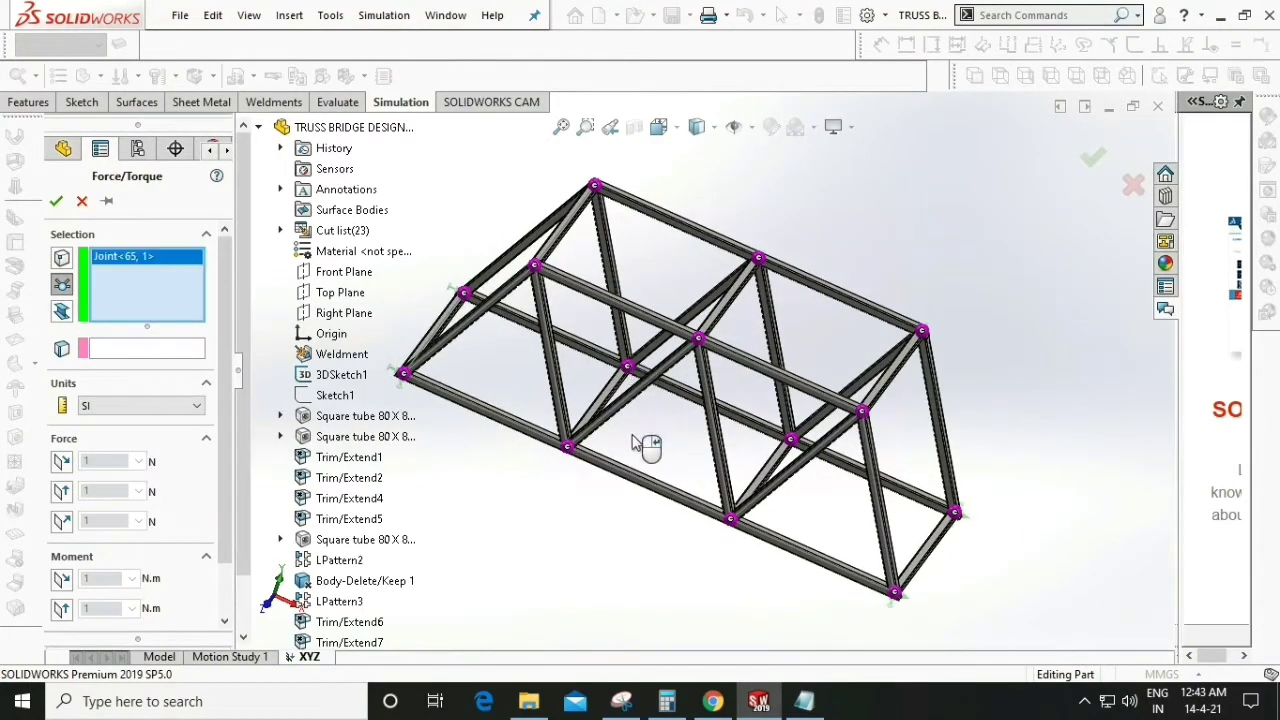
left_click(569, 452)
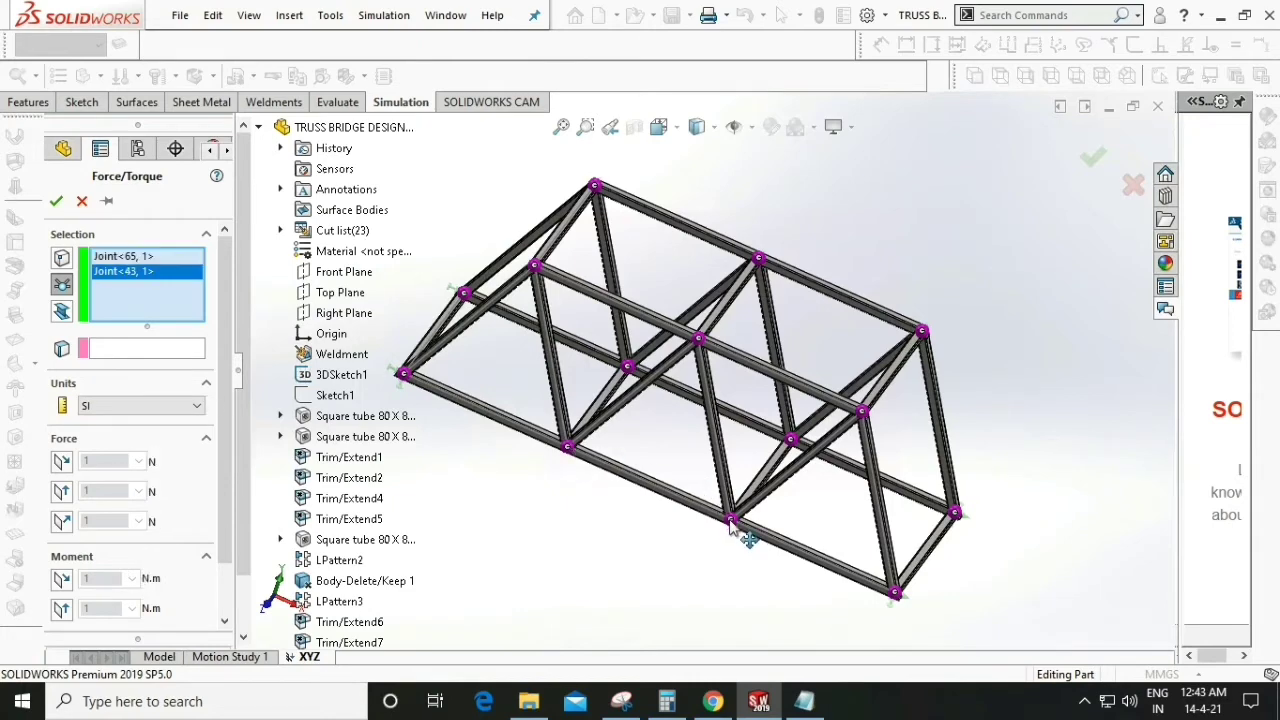
left_click(790, 440)
left_click(731, 518)
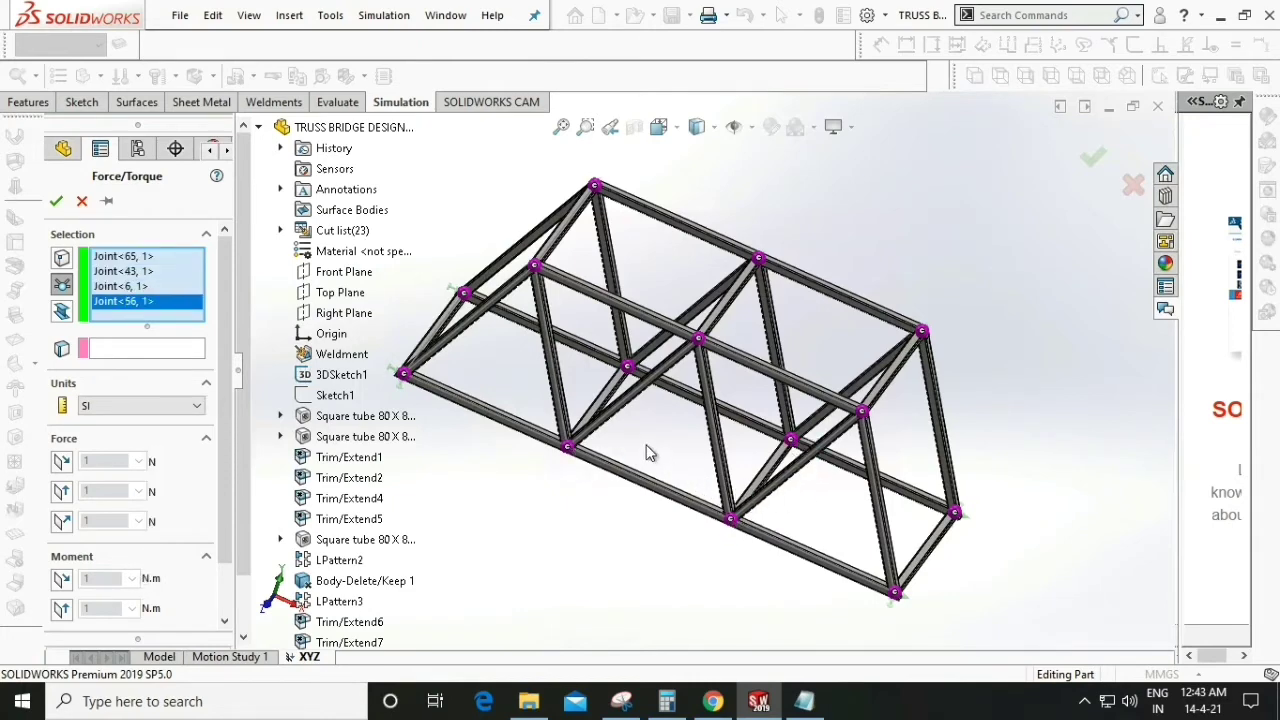
mouse_move(646, 452)
middle_mouse_down()
mouse_move(614, 434)
mouse_move(609, 449)
mouse_move(635, 453)
mouse_move(646, 500)
mouse_move(643, 428)
mouse_move(614, 429)
mouse_move(654, 429)
mouse_move(663, 454)
middle_mouse_up()
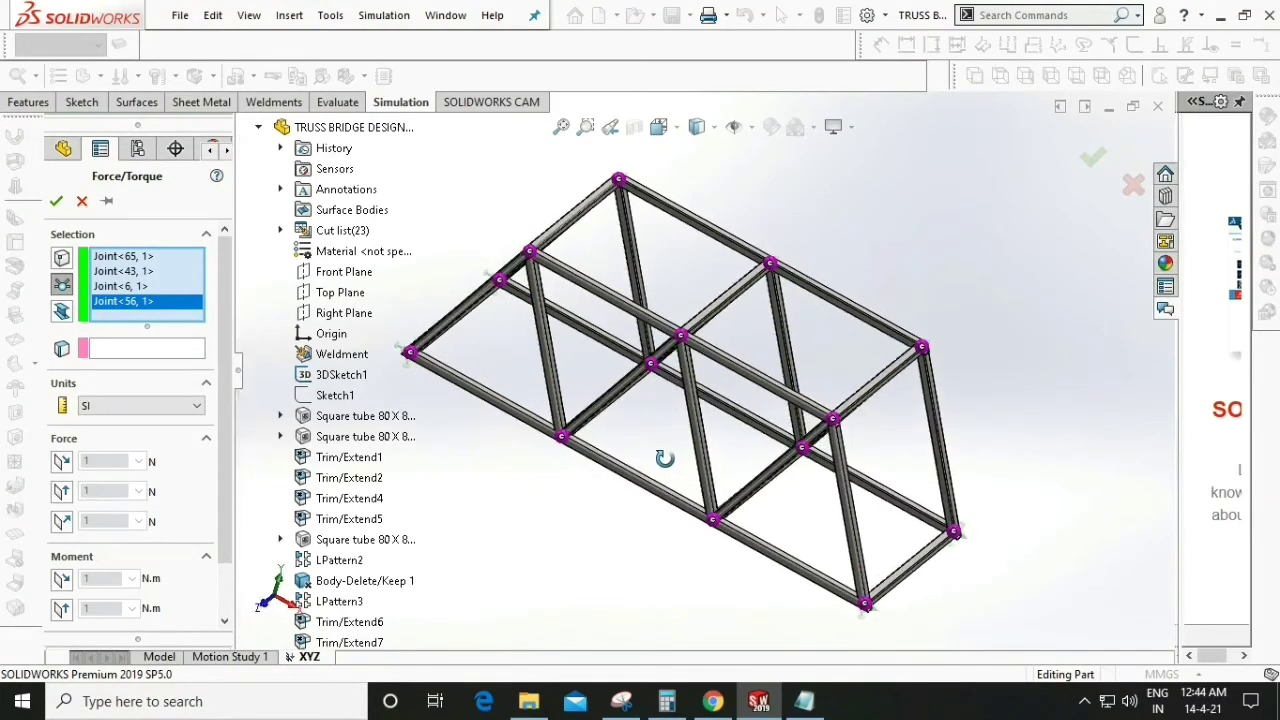
- Add the two middle top joints to the force load's joint selection
left_click(784, 268)
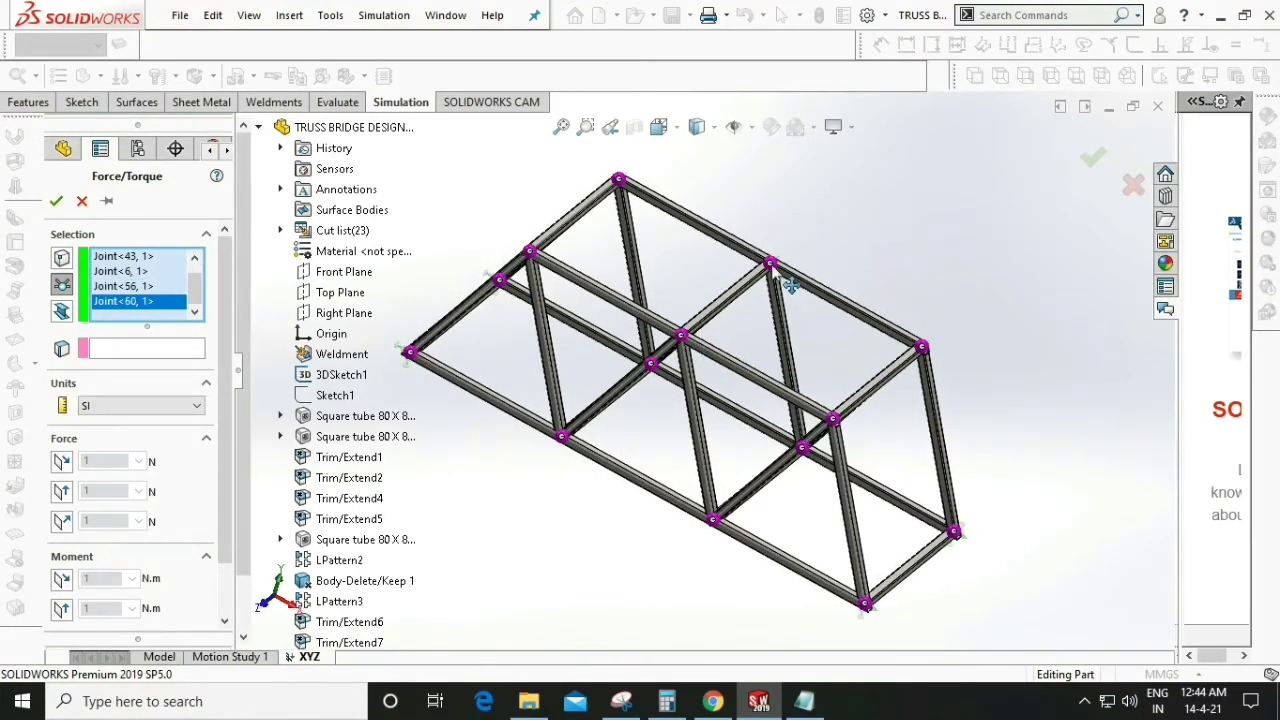
left_click(802, 446)
middle_click_drag(802, 446, 775, 434)
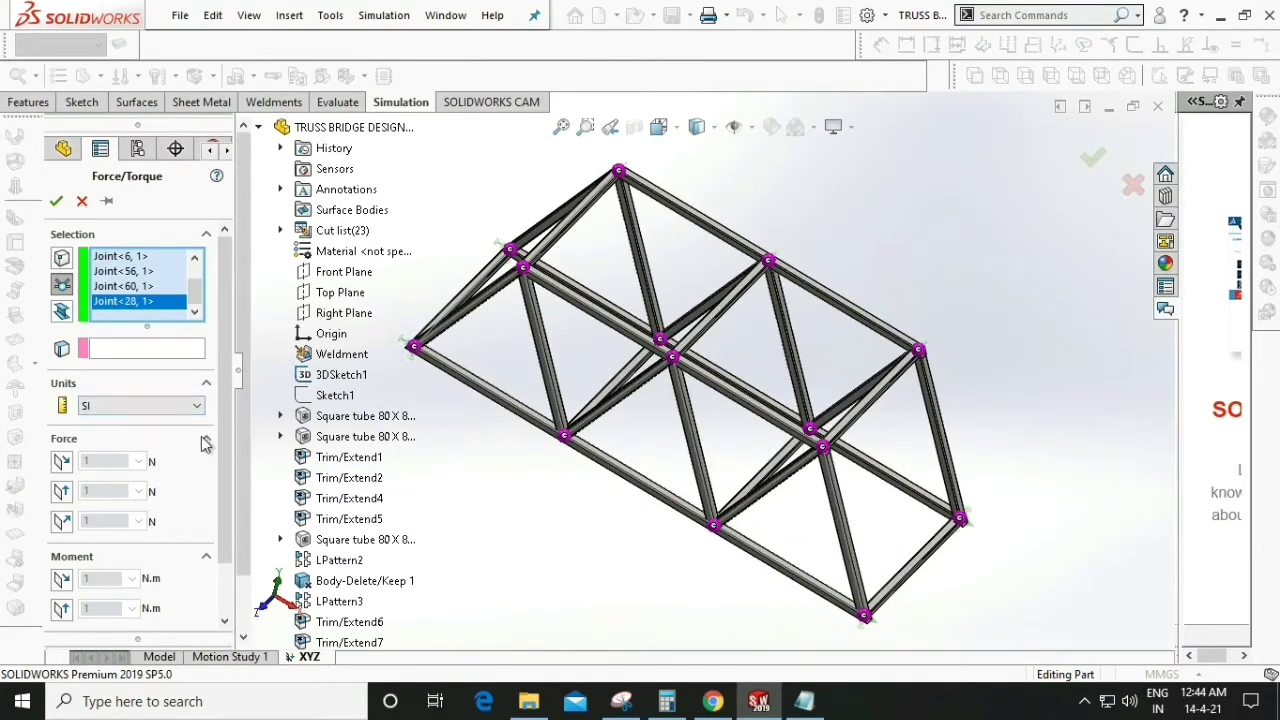
- Use the Top Plane as the force reference and apply 1000 N normal to it in the reversed direction
left_click(114, 357)
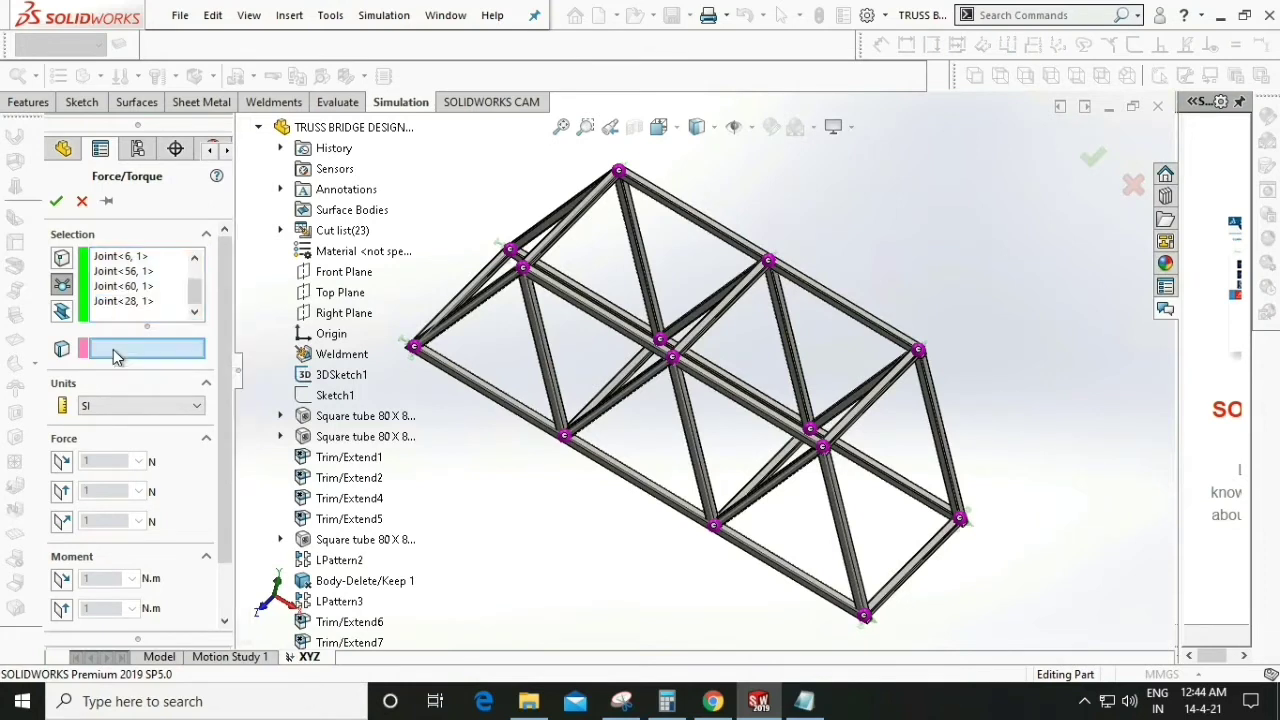
left_click(341, 293)
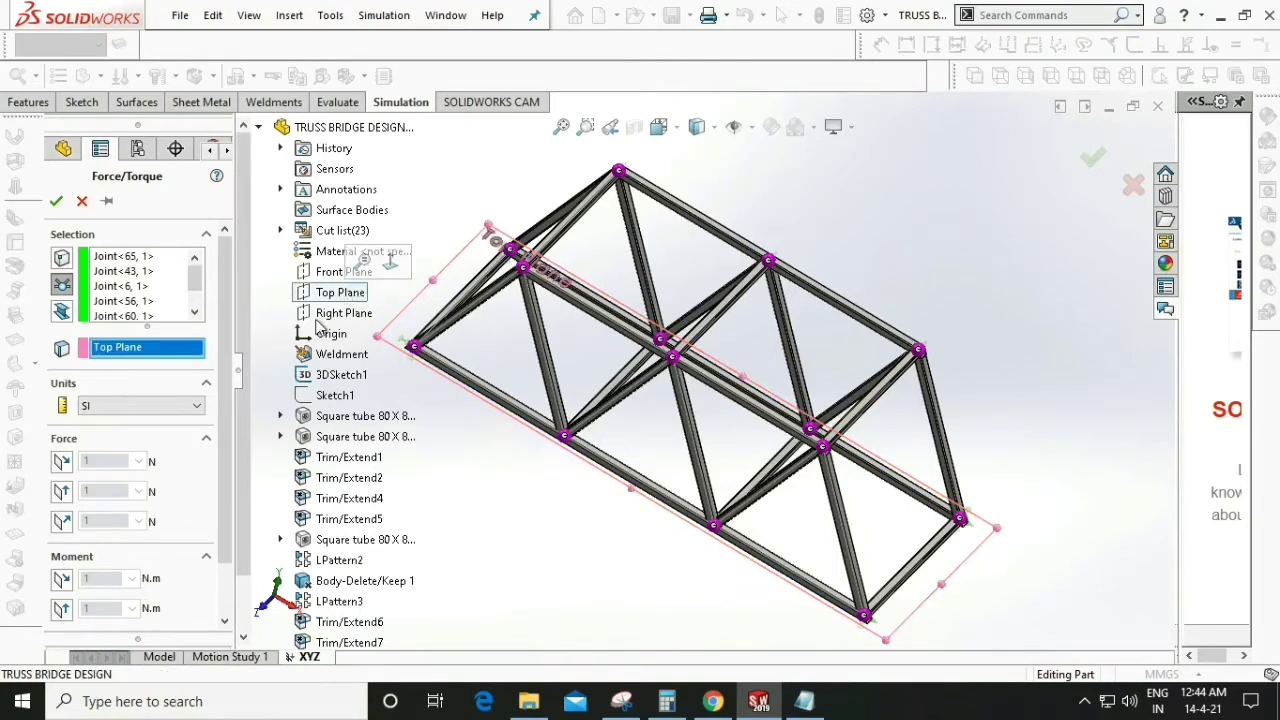
left_click(61, 522)
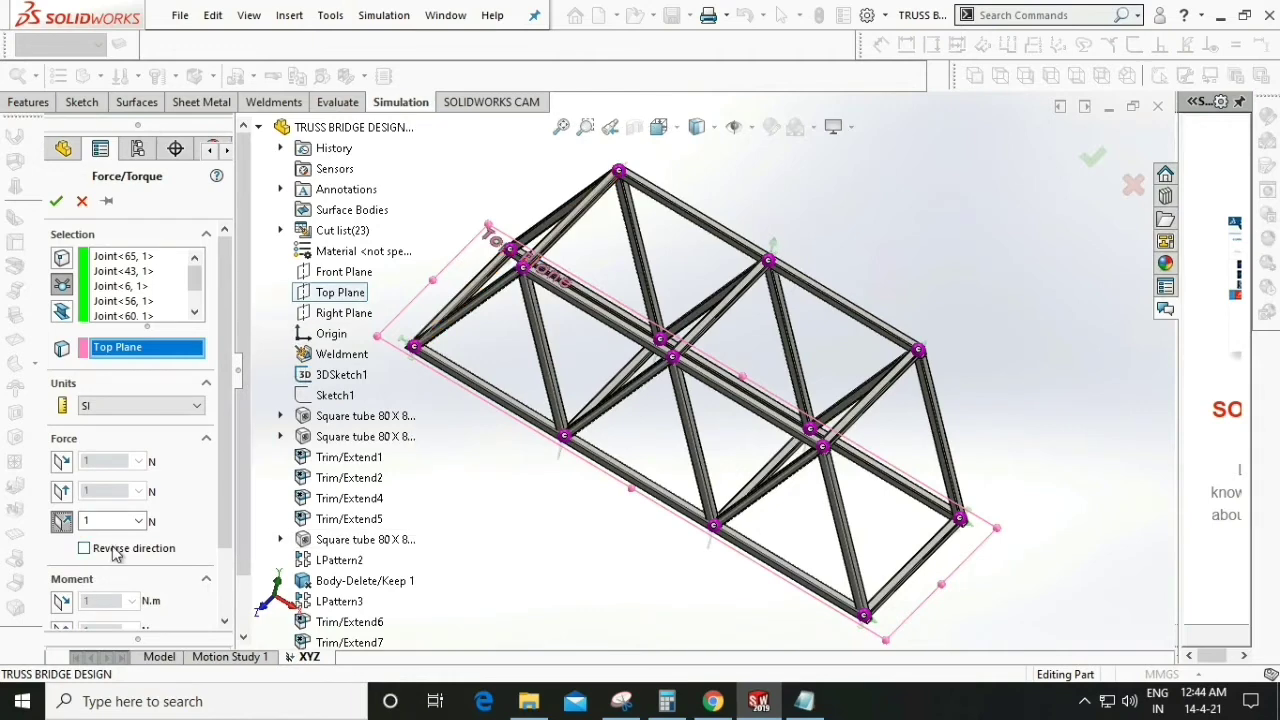
left_click(84, 549)
left_click(106, 520)
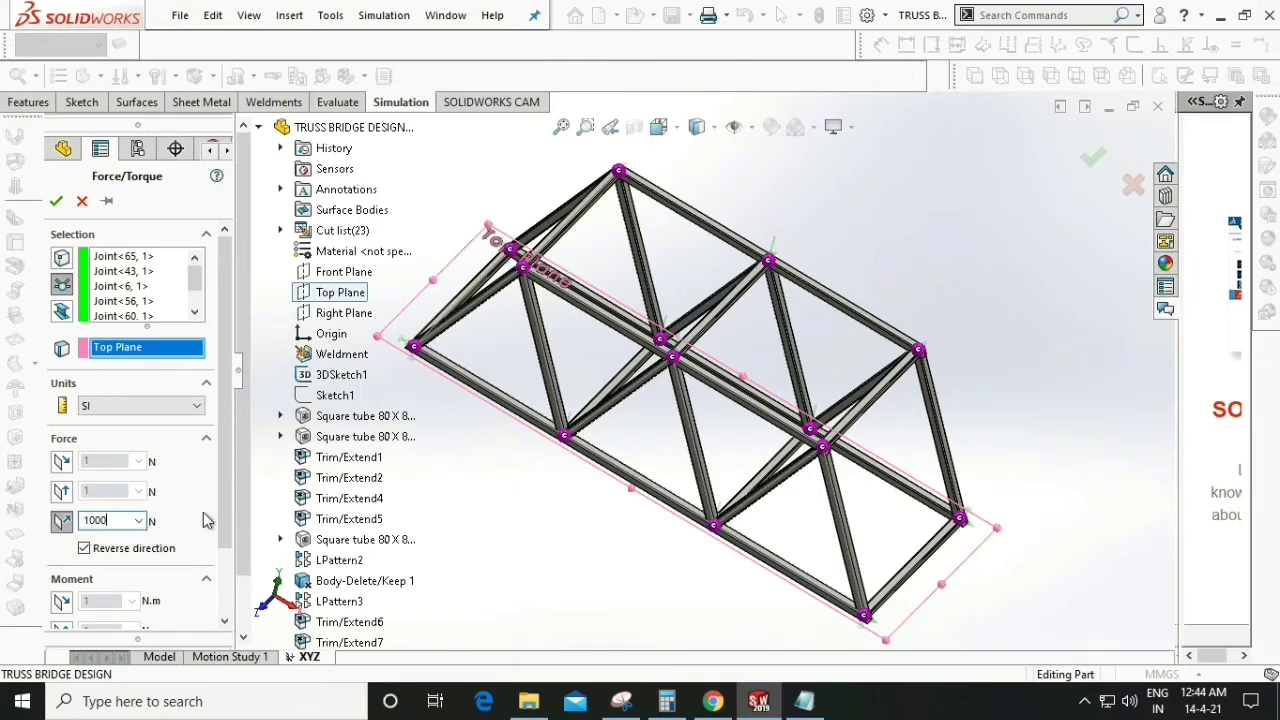
- Enlarge the force symbols to a size of 155 and check the load arrows on the truss
scroll(226, 548, "down", 2)
left_click_drag(226, 548, 224, 605)
left_click(207, 614)
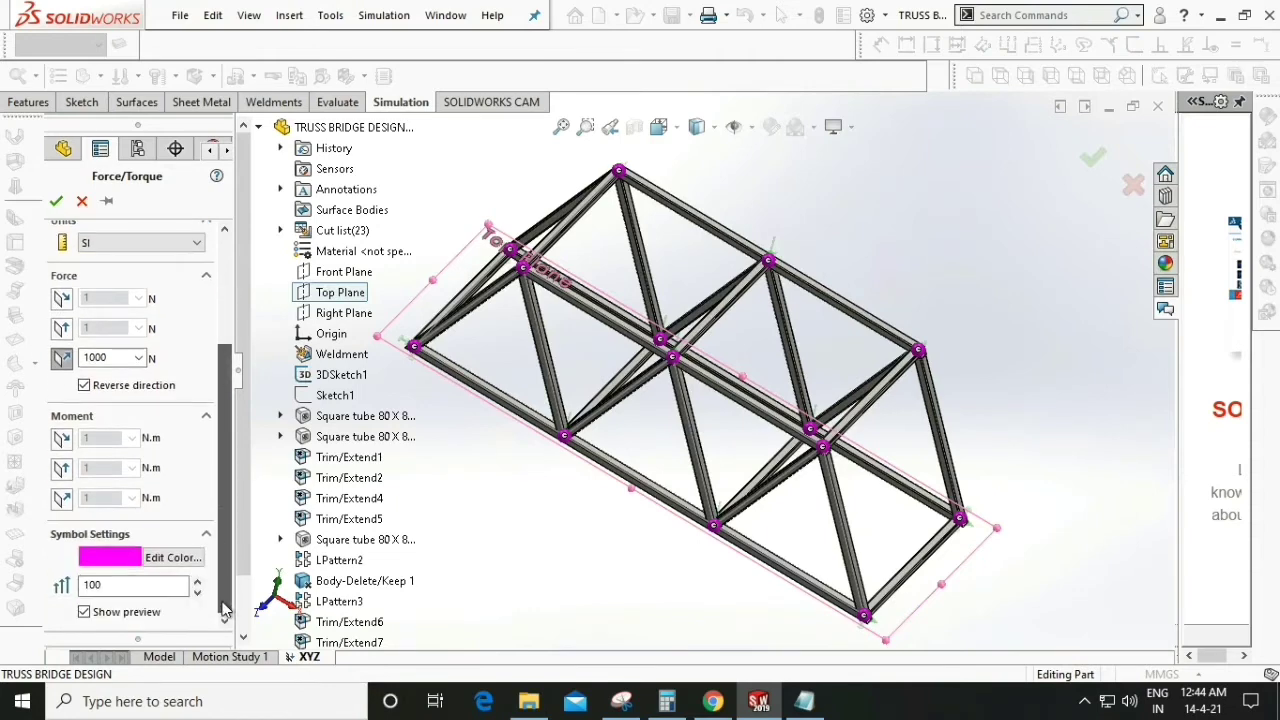
left_click(197, 584)
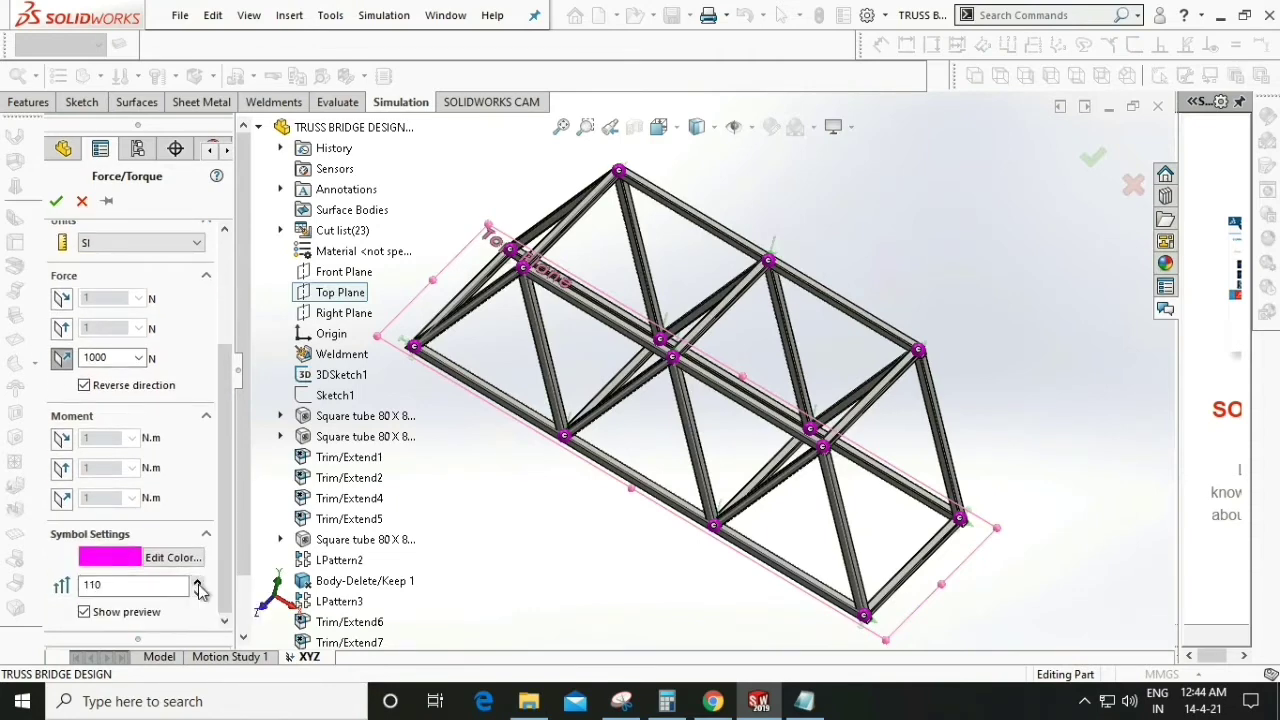
left_click(198, 583)
left_click(198, 583)
left_click(198, 583)
left_click(198, 583)
left_click(198, 583)
left_click(198, 583)
middle_click_drag(576, 584, 600, 597)
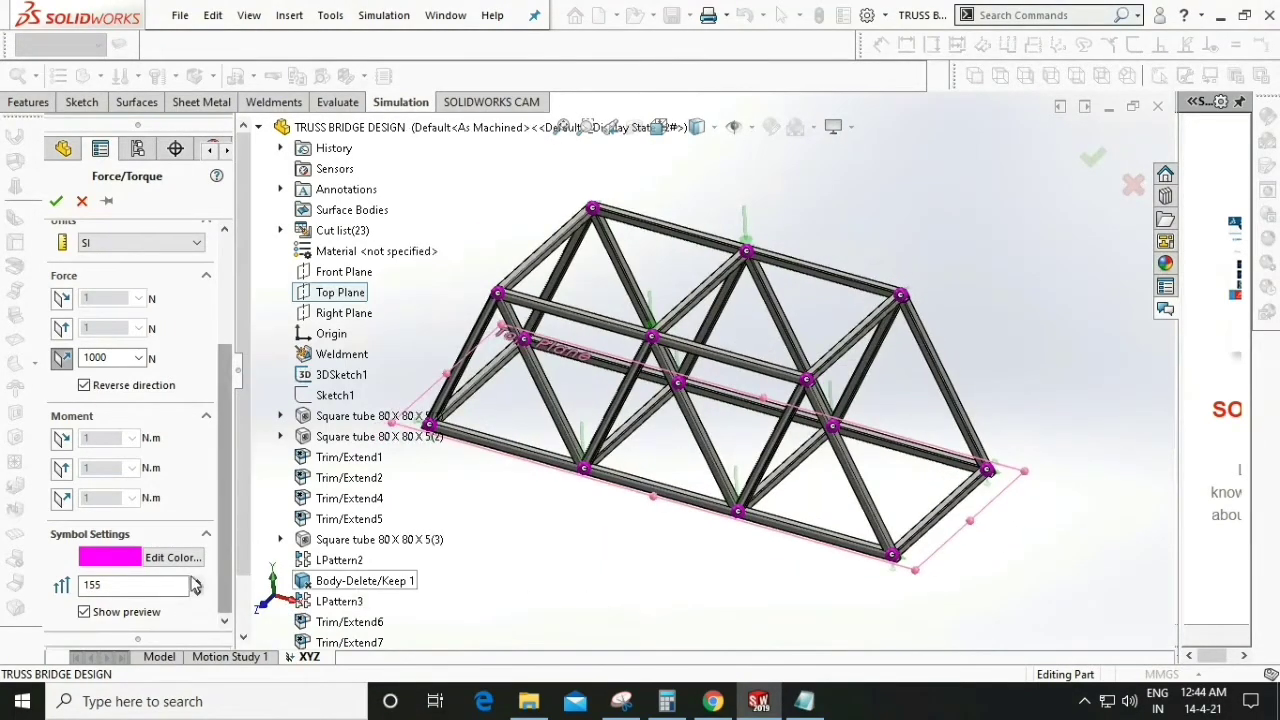
- Review the force unit options, keep SI, and accept the force load
left_click_drag(226, 480, 230, 382)
left_click(191, 407)
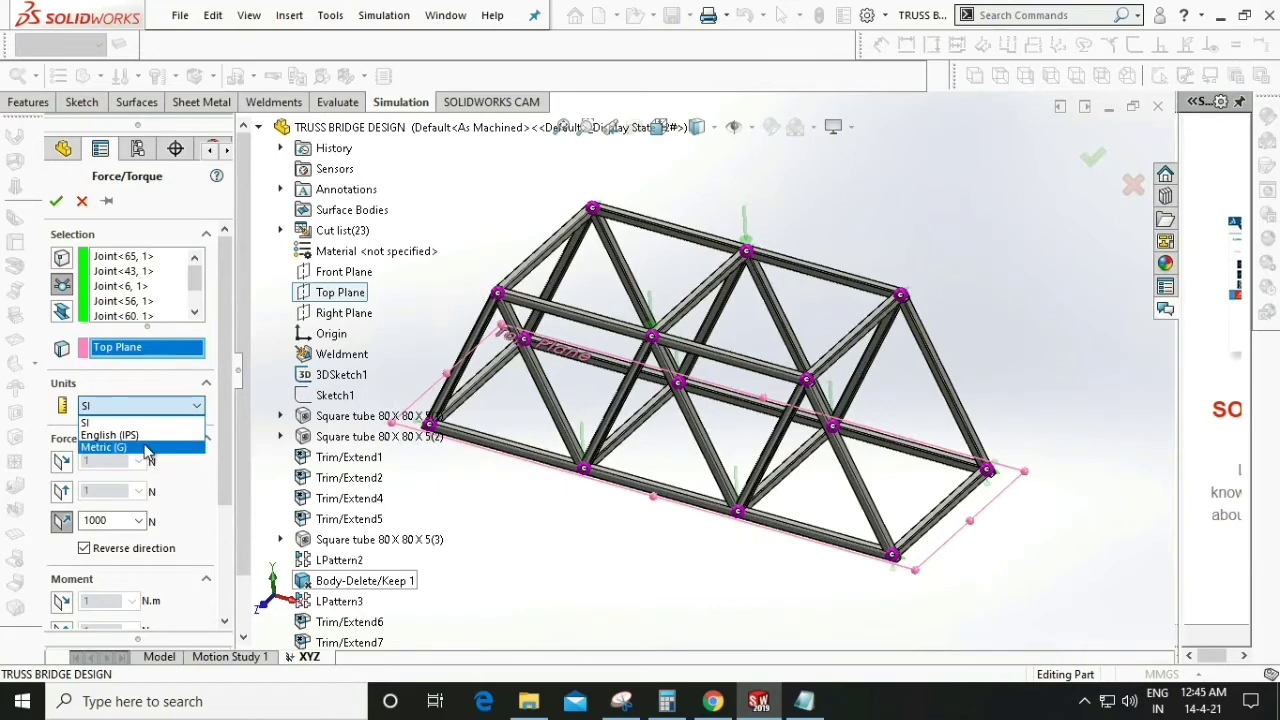
left_click(562, 547)
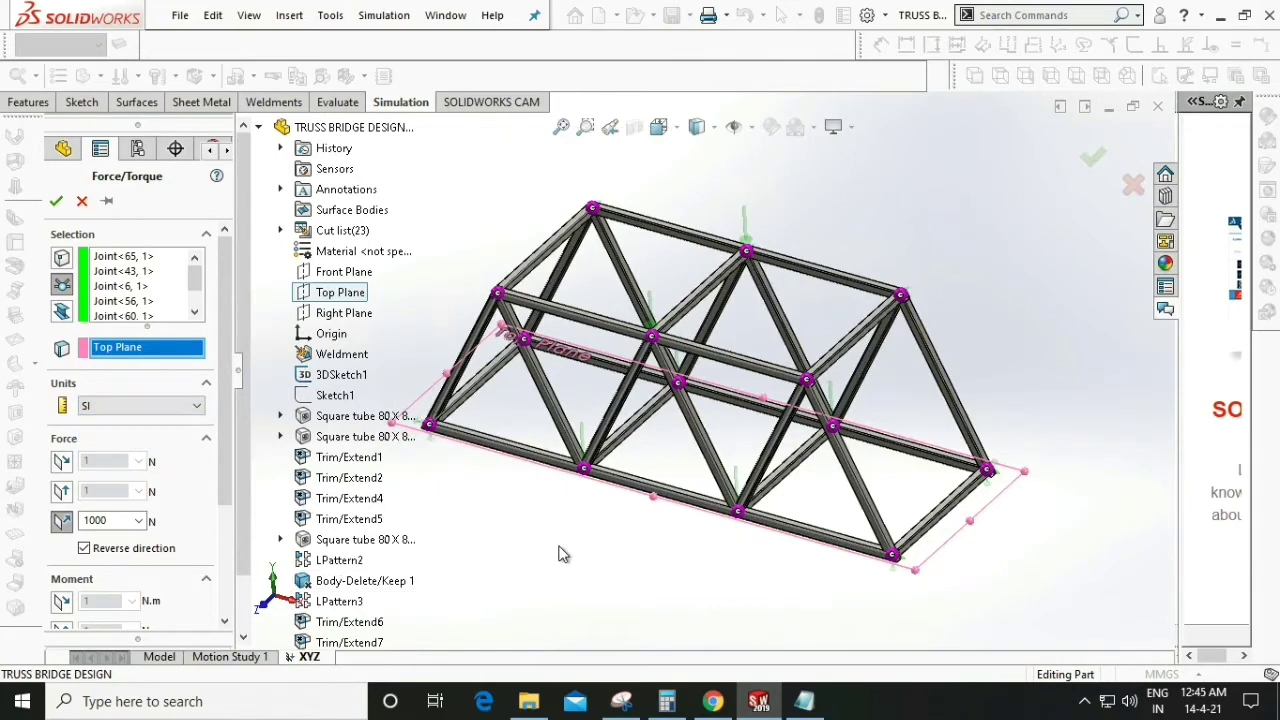
left_click(57, 203)
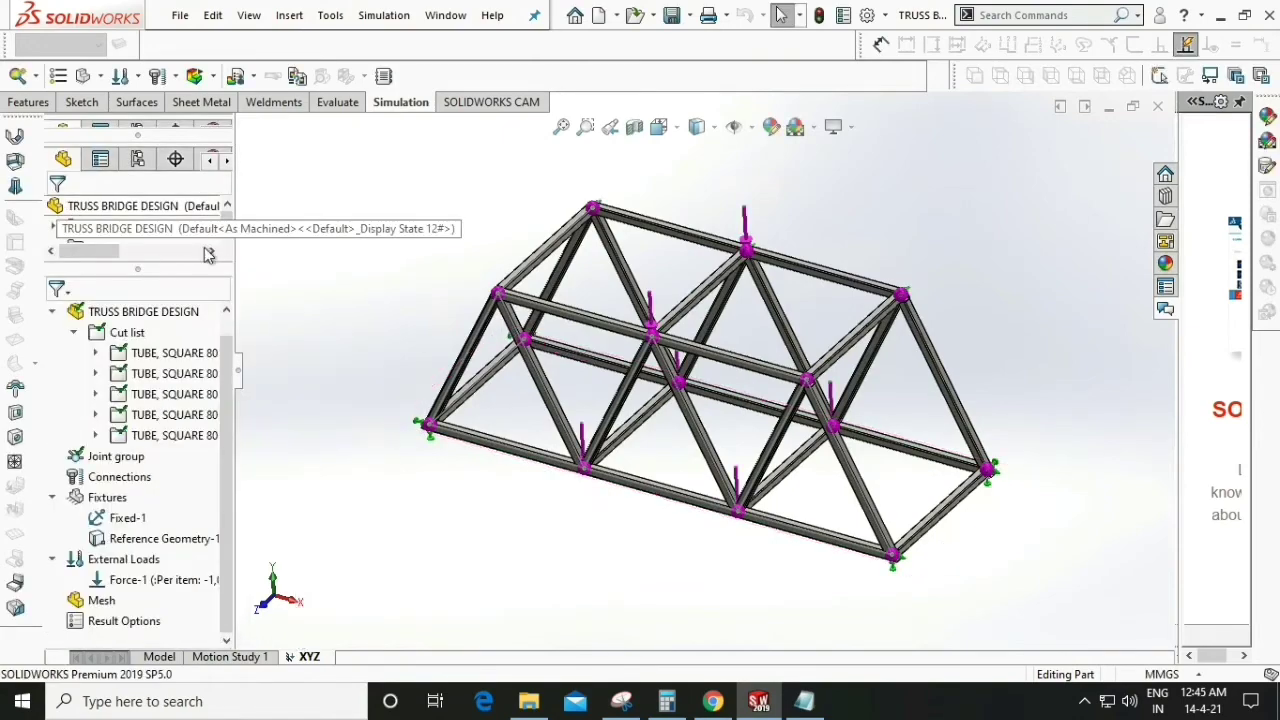
- Widen the study tree to show full entry names and check the force load on the truss
middle_click_drag(609, 531, 598, 614)
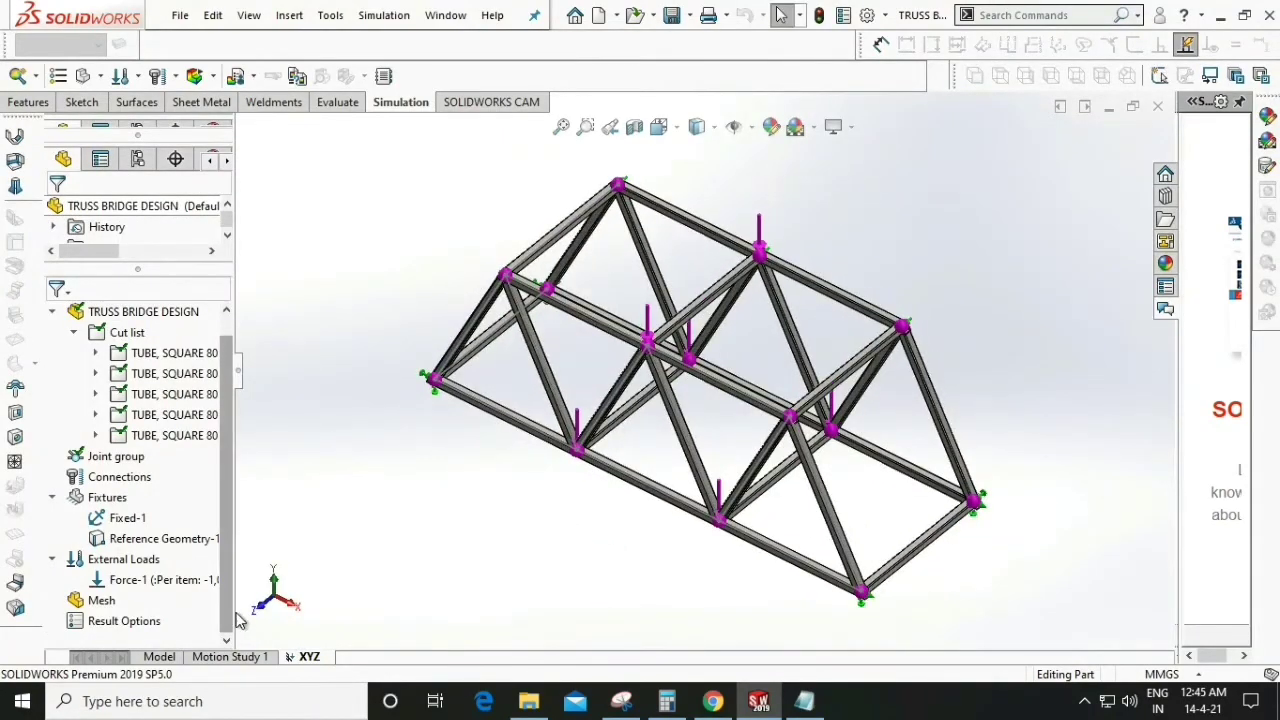
left_click_drag(233, 605, 320, 605)
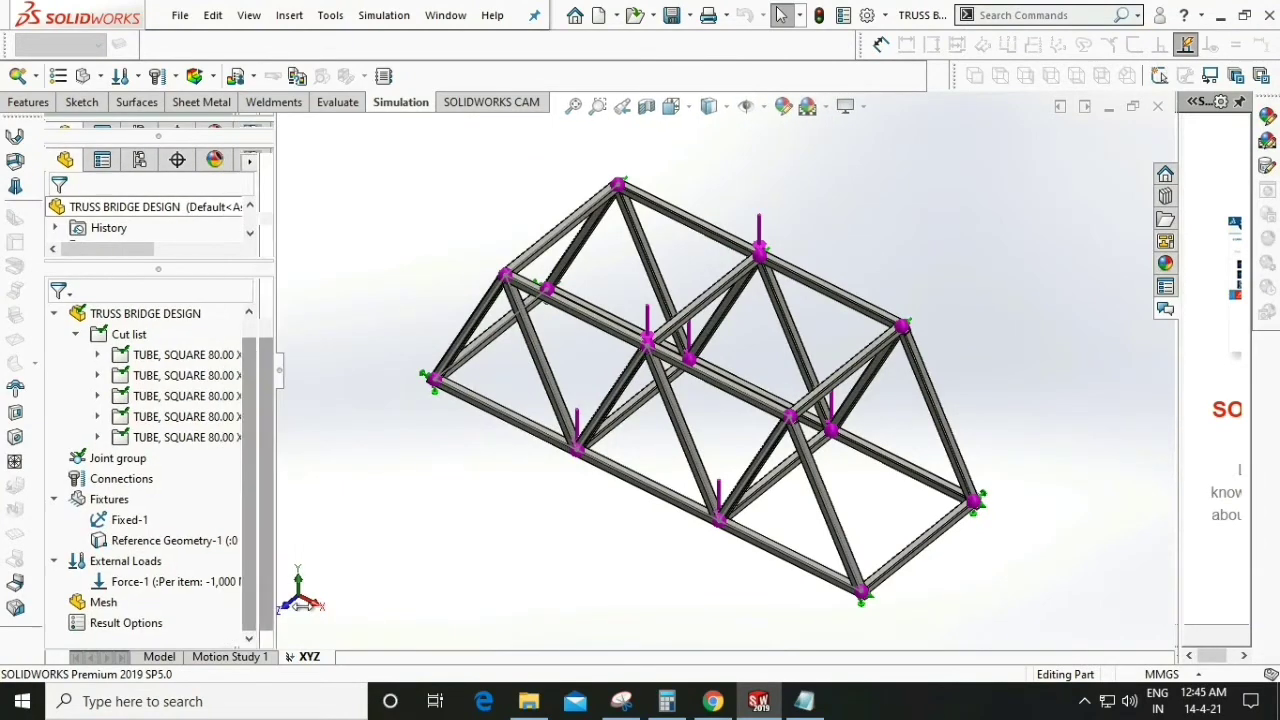
left_click(213, 590)
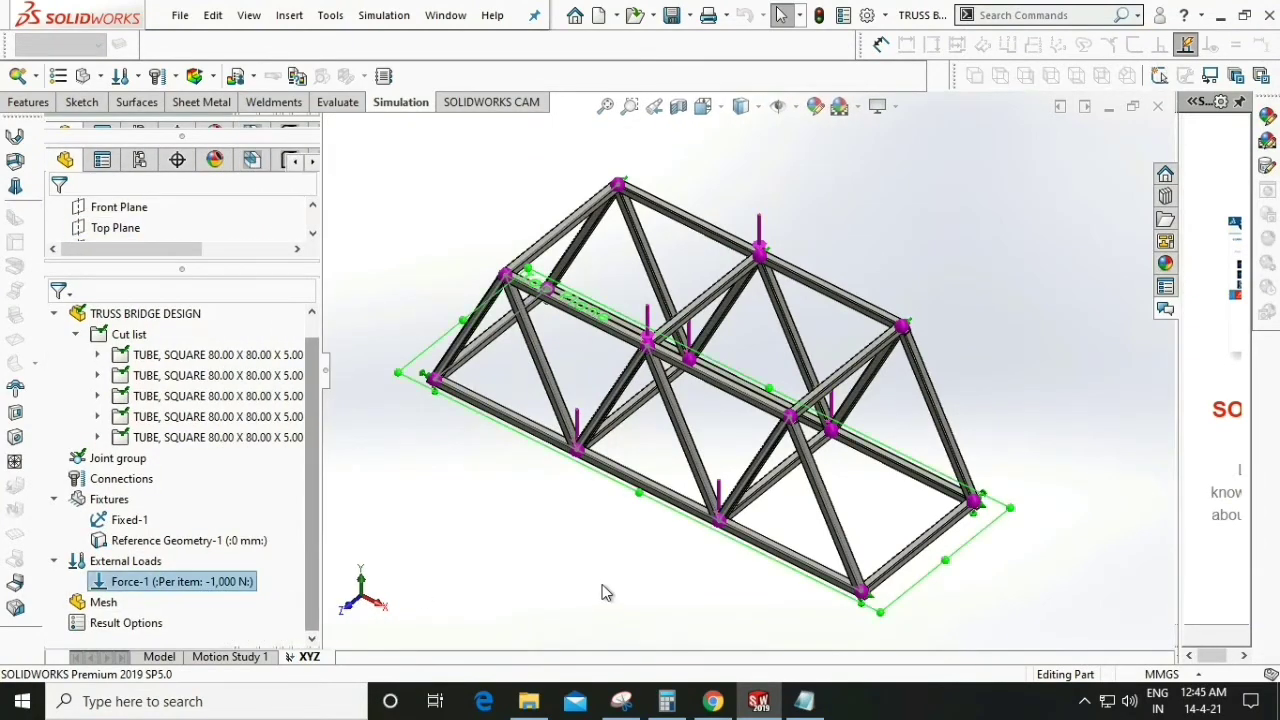
middle_click_drag(602, 585, 592, 554)
left_click(568, 558)
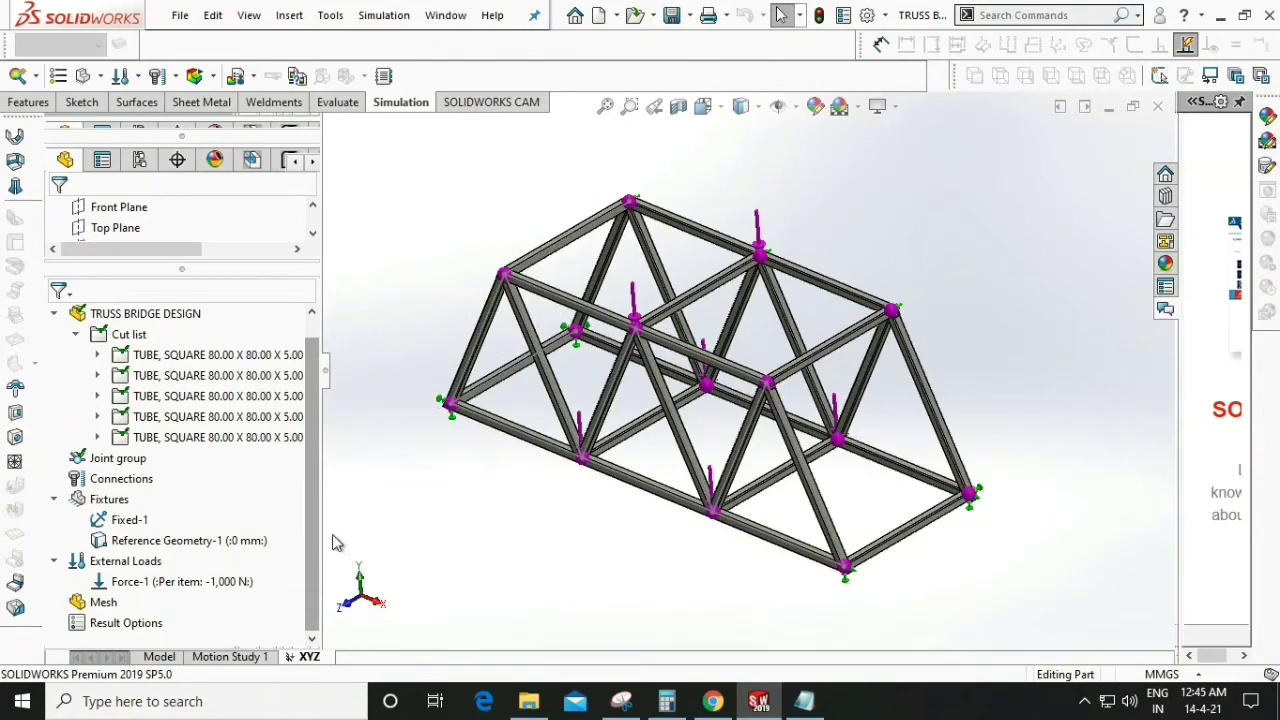
- Run study XYZ and examine the stress plot on the deformed truss from several angles
left_click(215, 78)
left_click(220, 94)
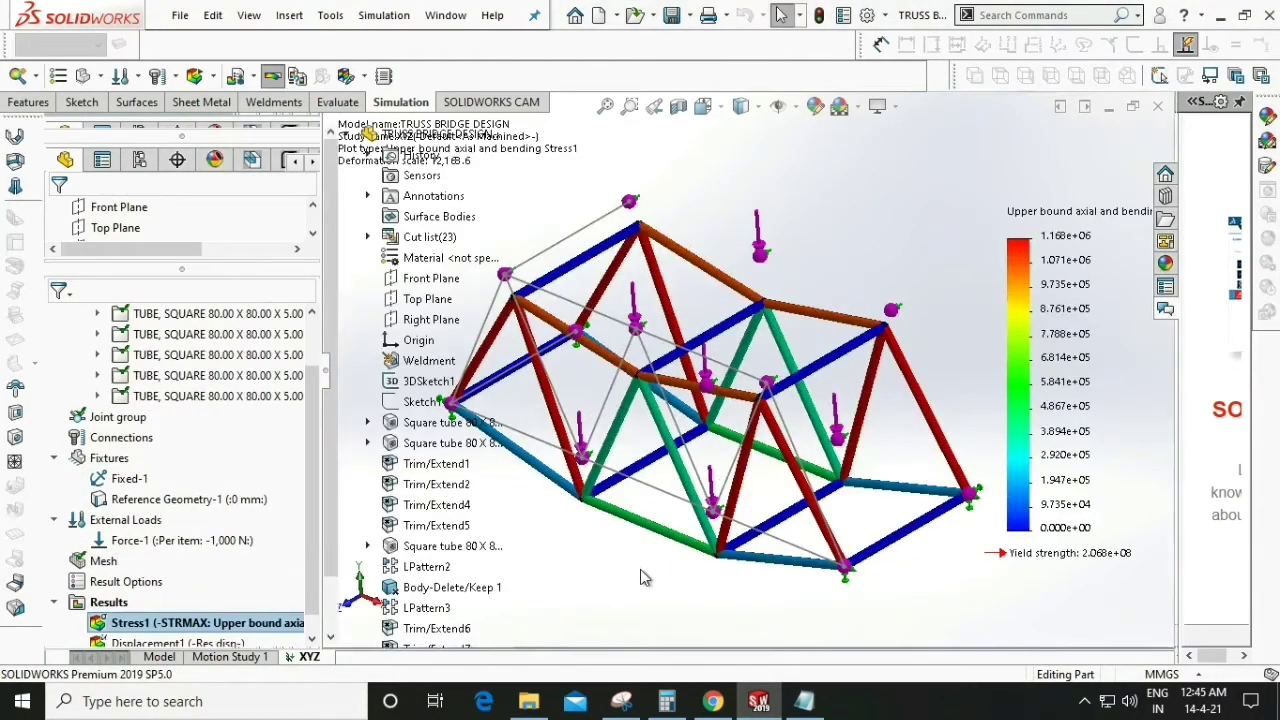
middle_click_drag(648, 580, 727, 585)
scroll(757, 545, "up", 2)
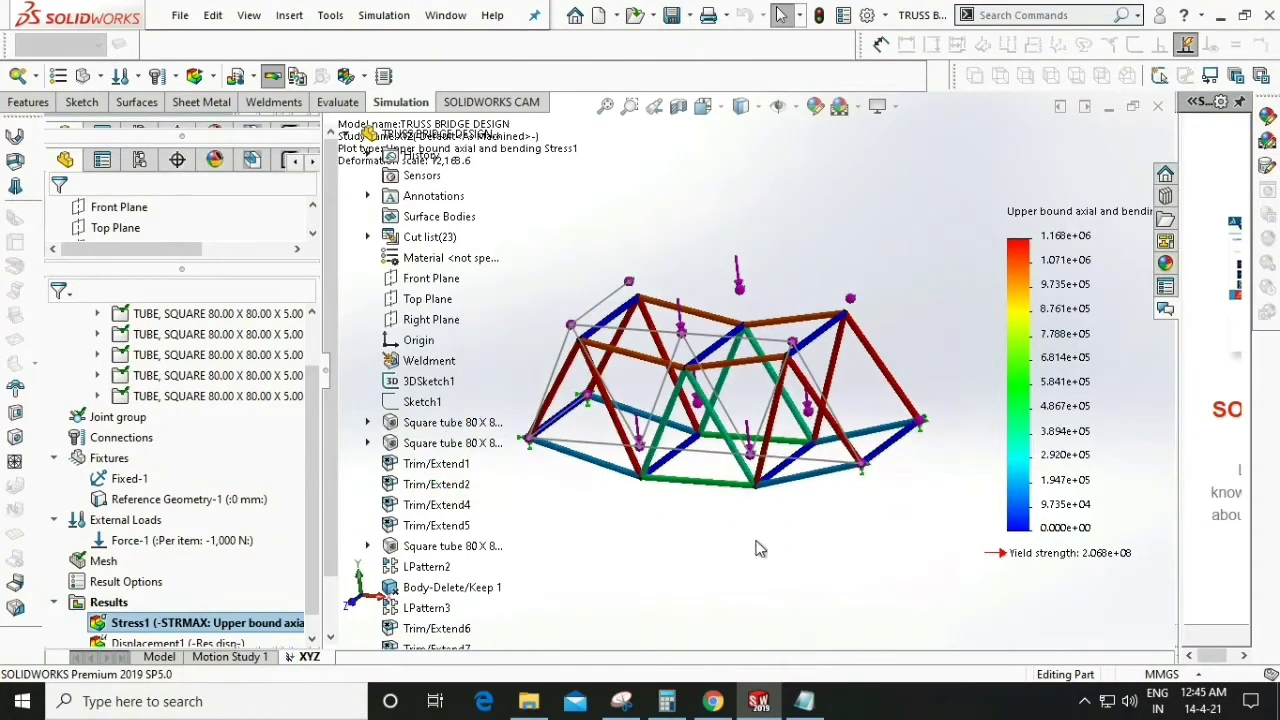
mouse_move(758, 545)
middle_mouse_down()
mouse_move(775, 480)
mouse_move(751, 491)
mouse_move(766, 551)
middle_mouse_up()
scroll(728, 395, "down", 3)
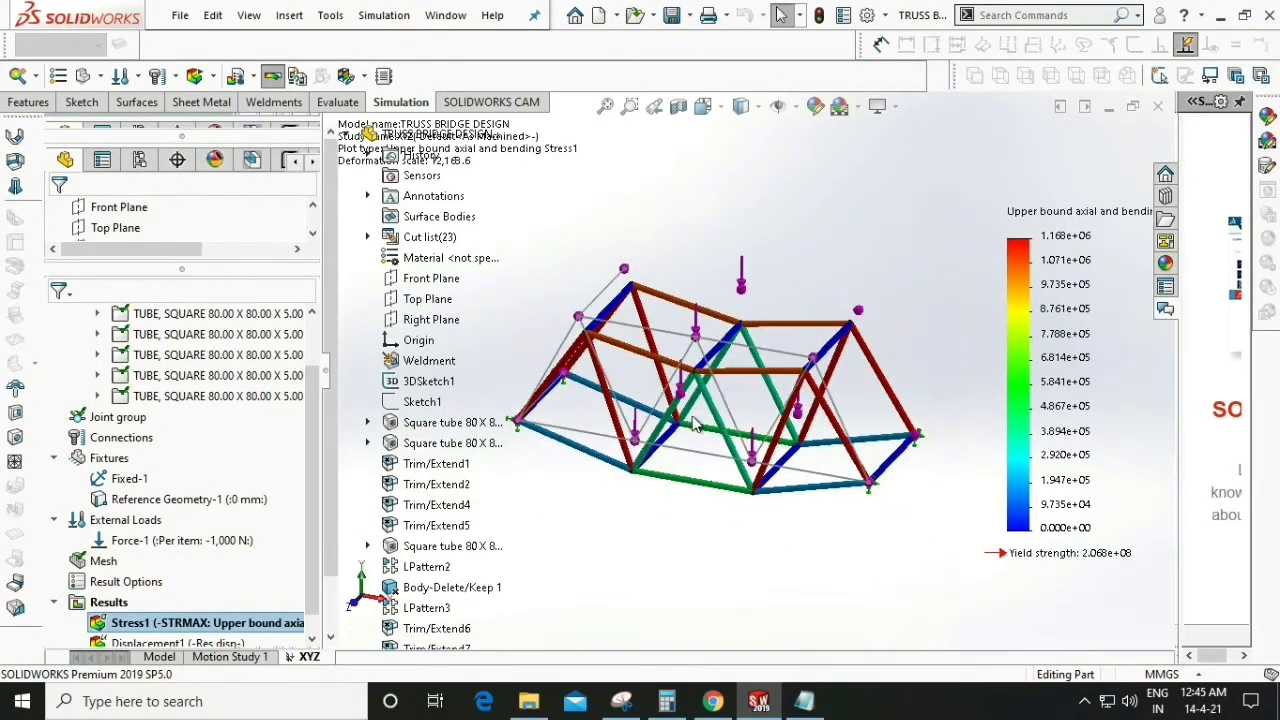
middle_click_drag(733, 395, 701, 433)
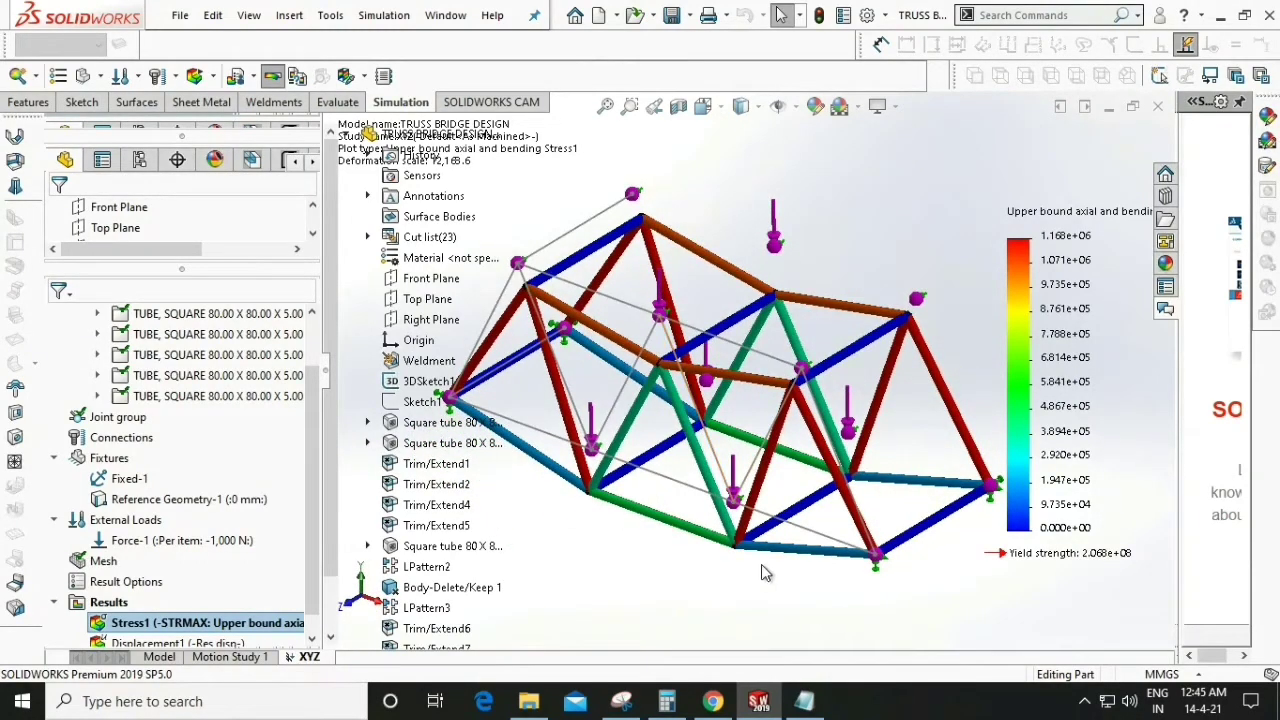
middle_click_drag(918, 598, 760, 557)
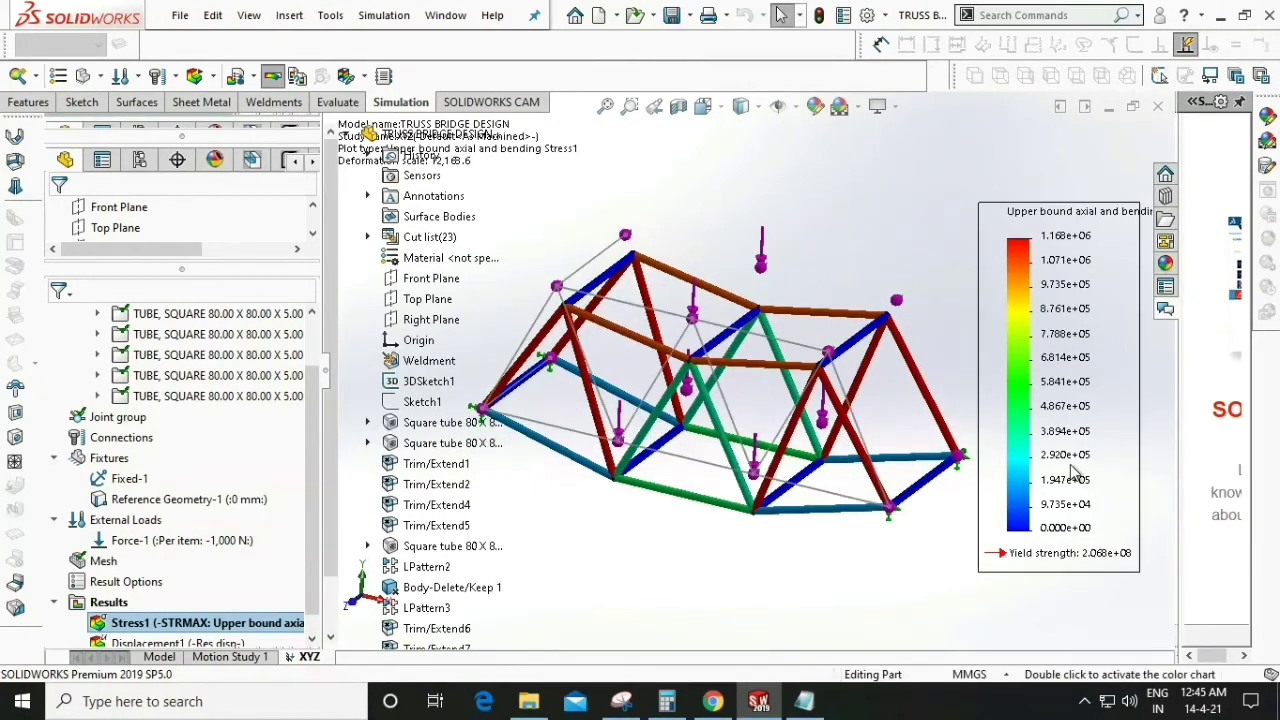
- Create a Factor of Safety plot for all bodies with the Automatic criterion and an upper limit of 10
scroll(200, 570, "down", 1)
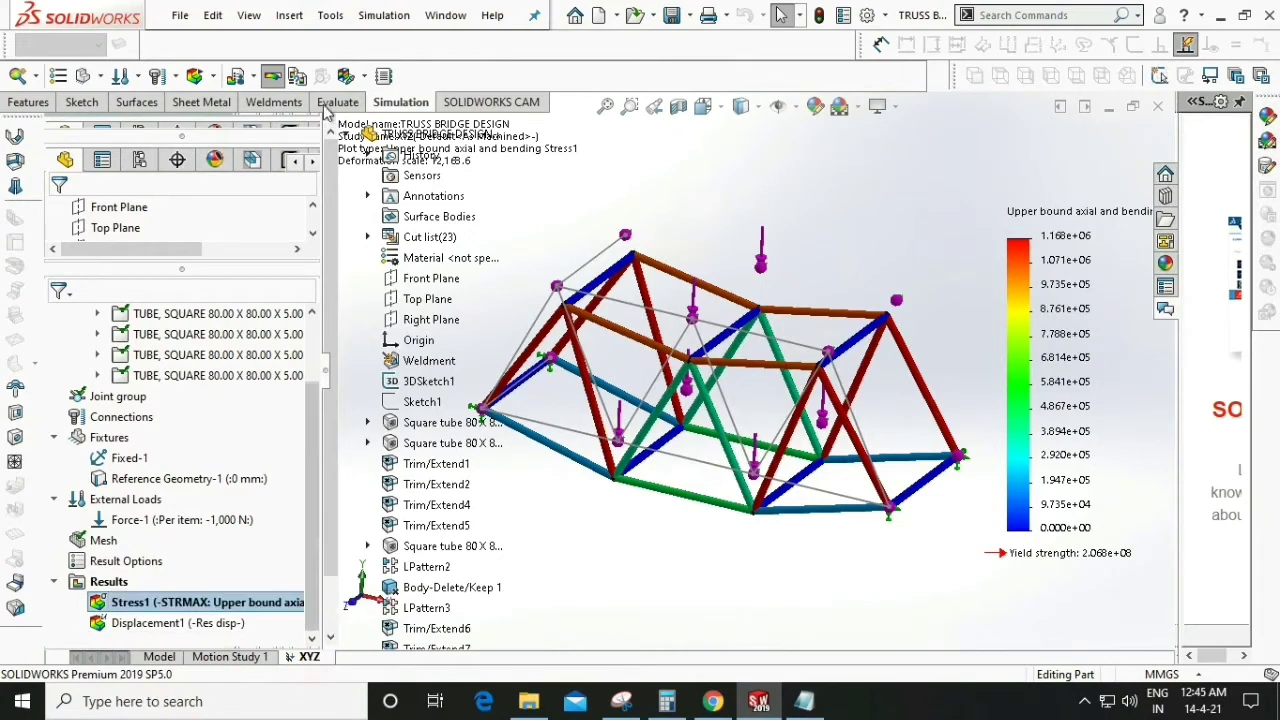
left_click(348, 77)
left_click(250, 80)
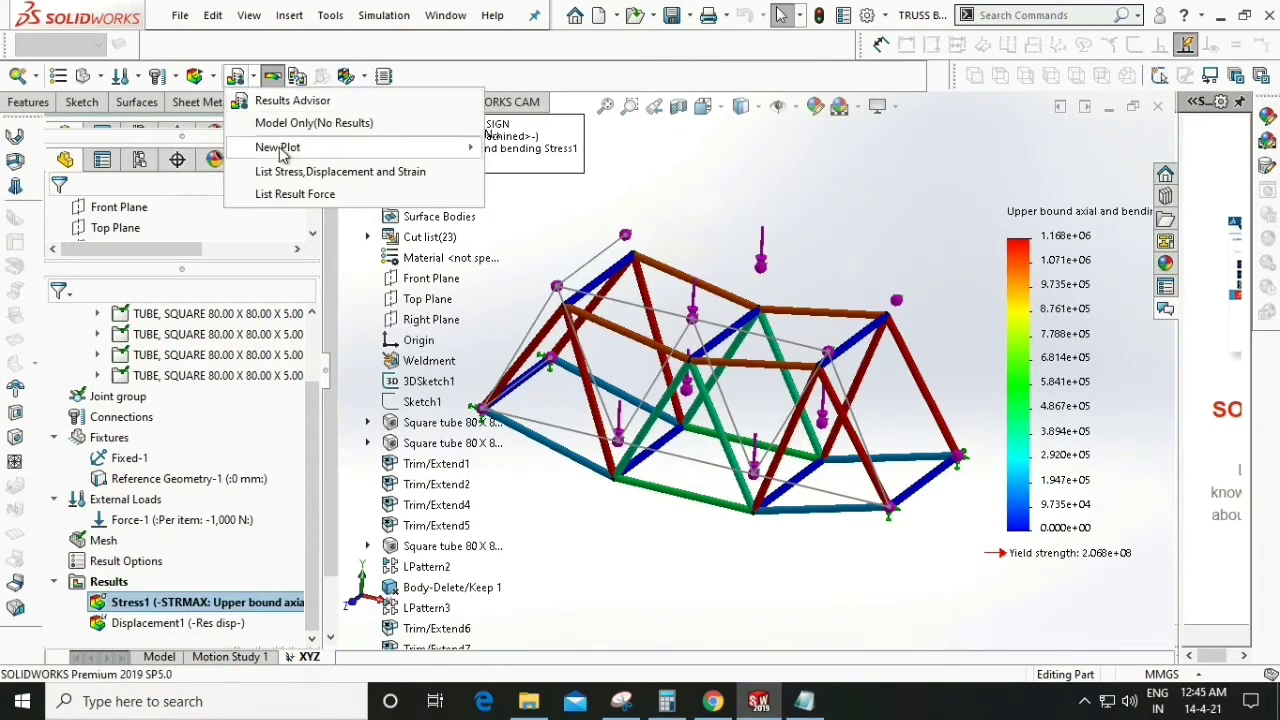
mouse_move(410, 150)
left_click(535, 152)
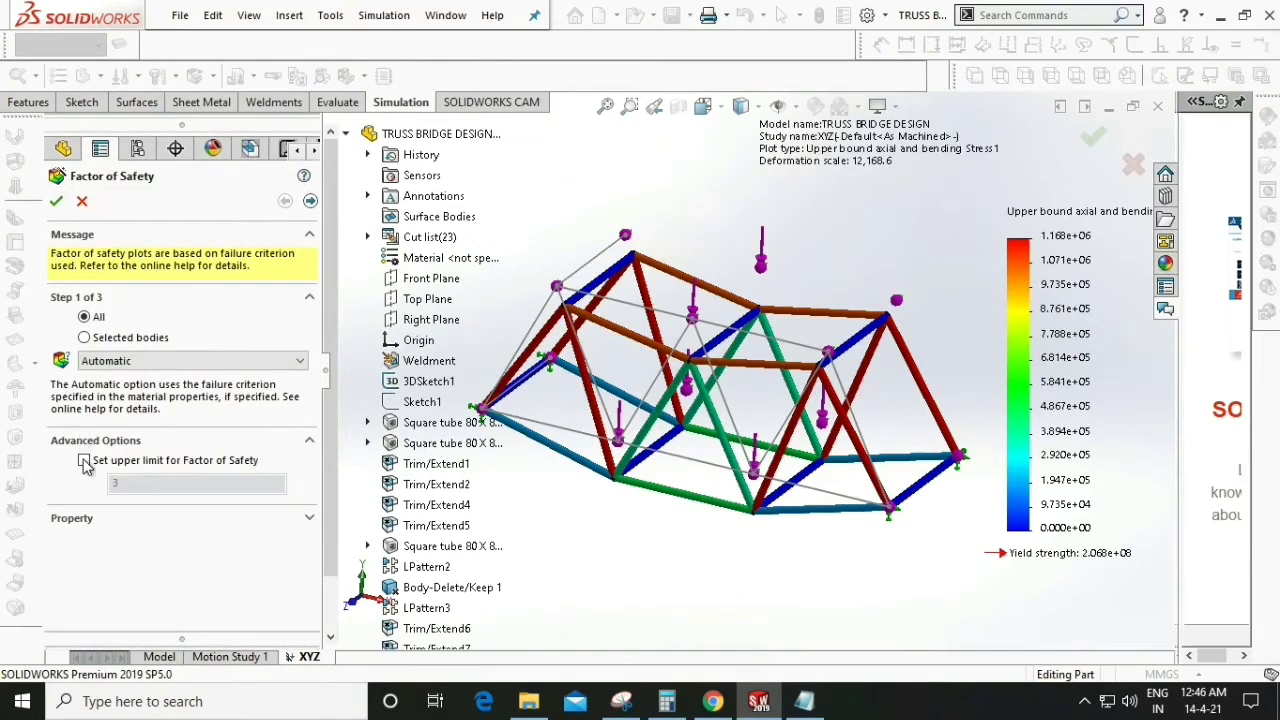
left_click(84, 461)
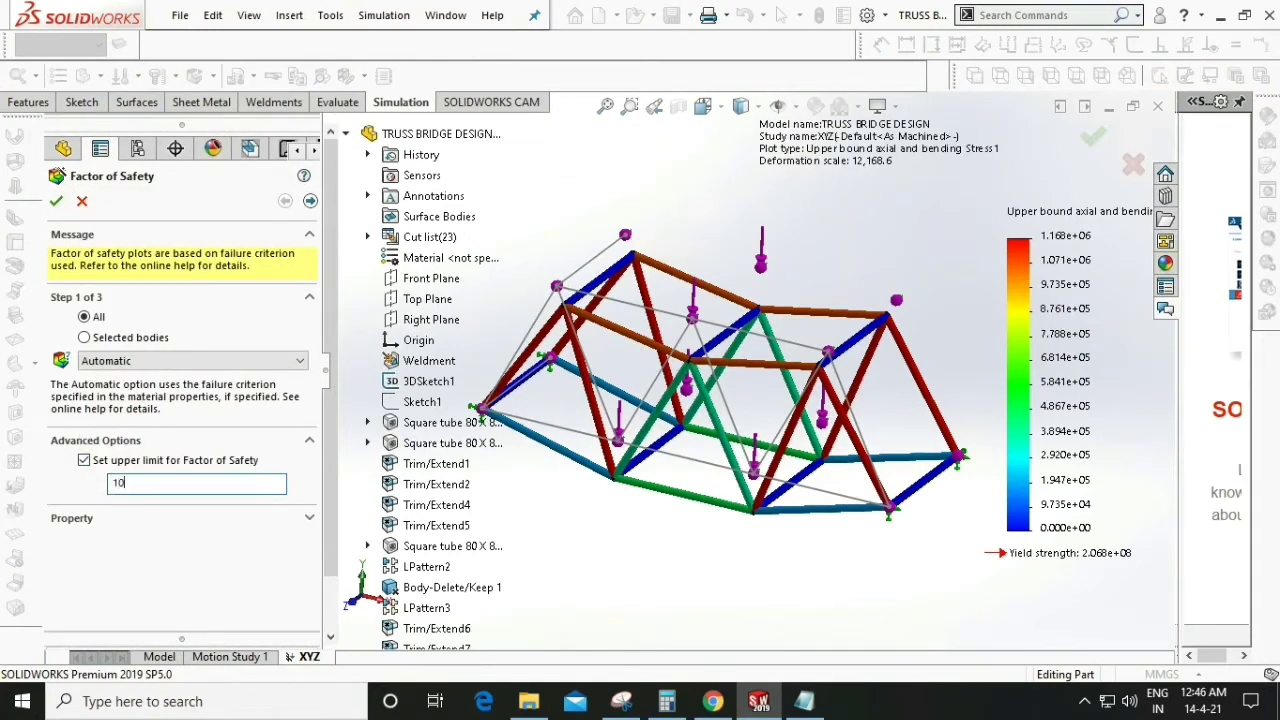
left_click(57, 202)
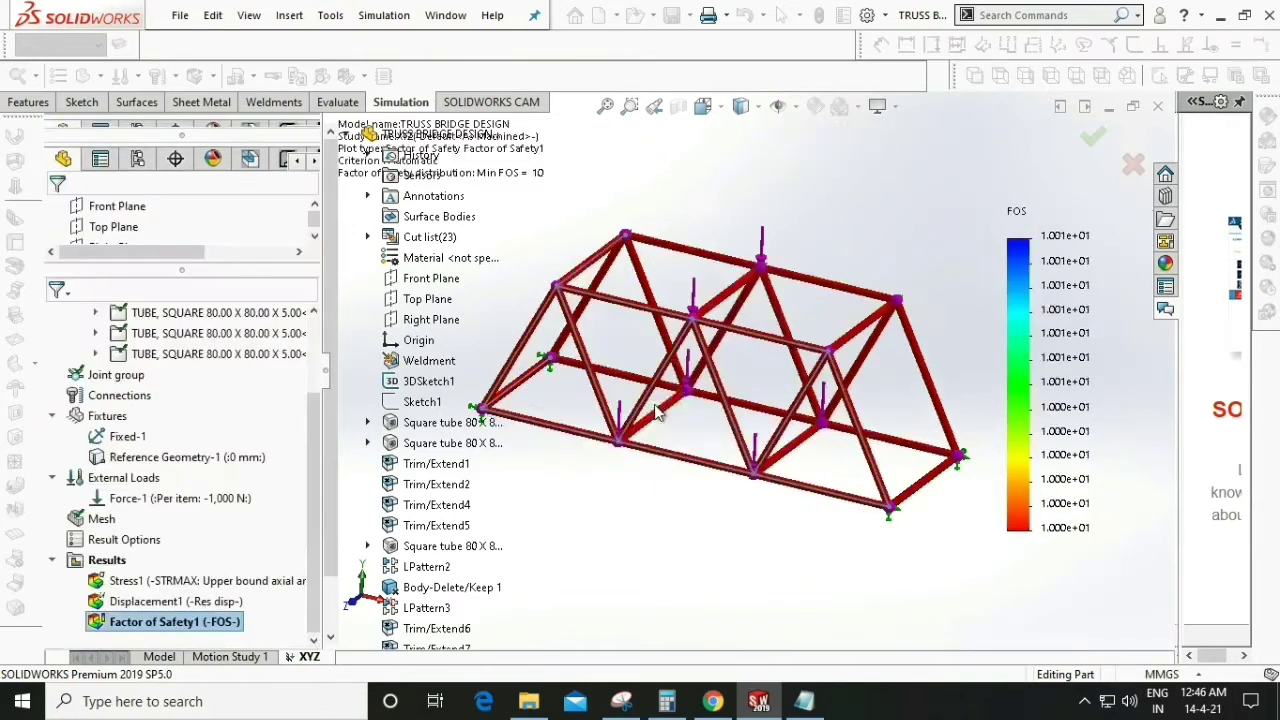
- Show the stress plot and change its legend's number format to floating
left_click(240, 582)
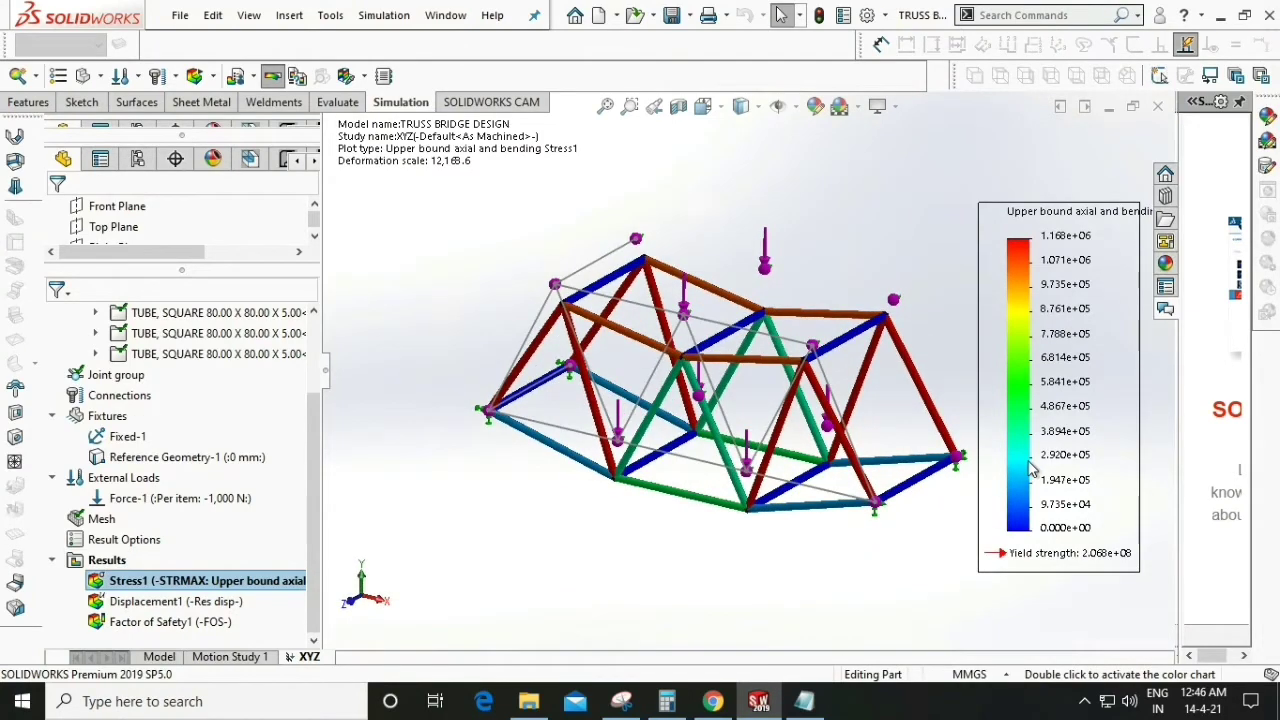
right_click(1078, 405)
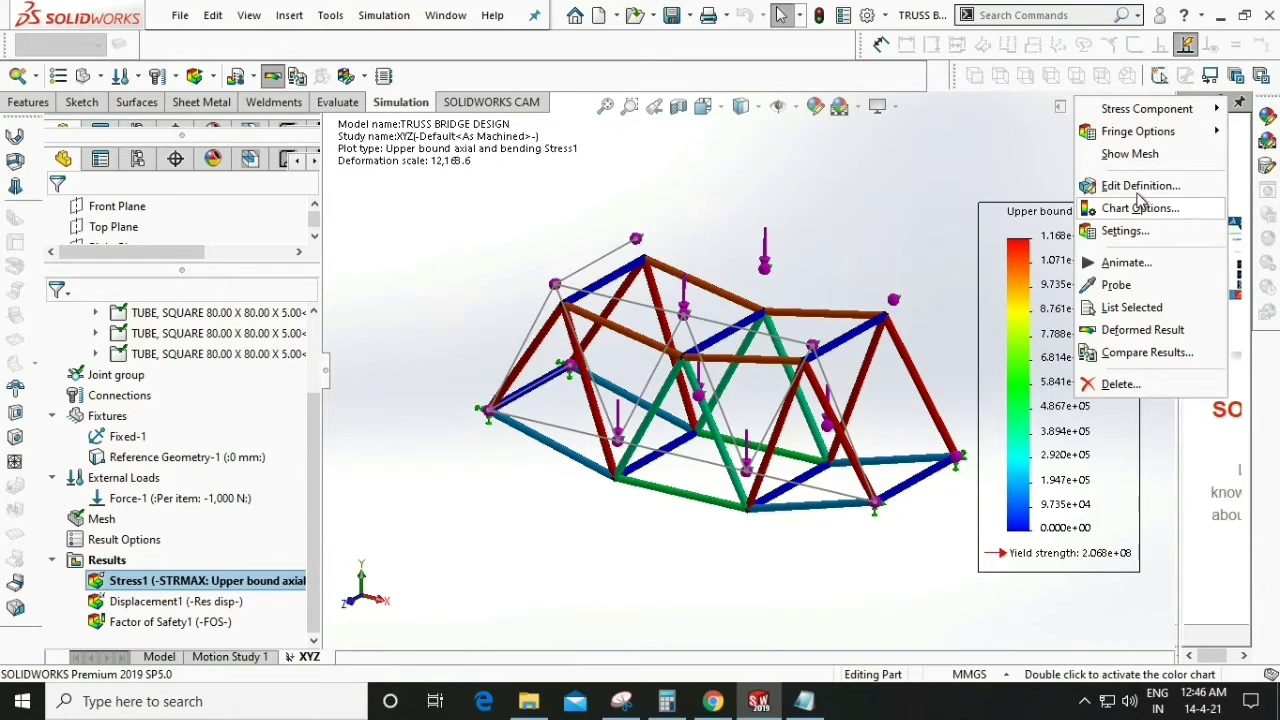
left_click(1139, 207)
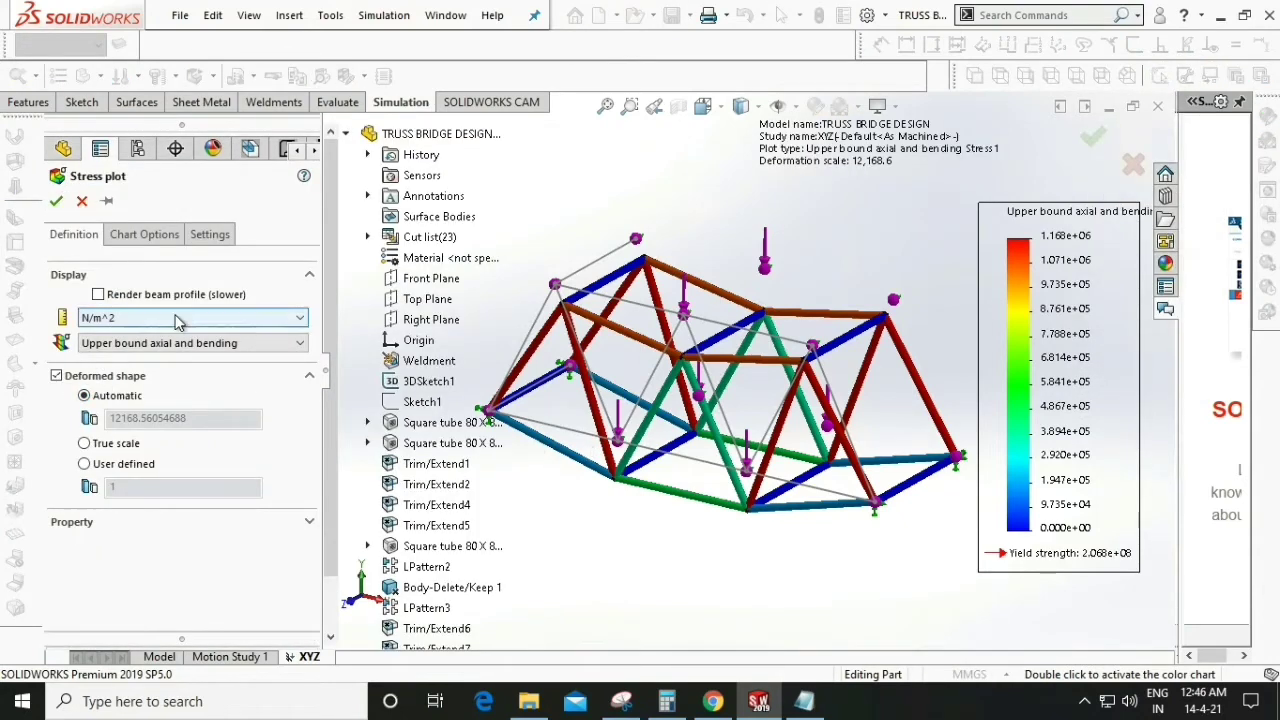
left_click(161, 237)
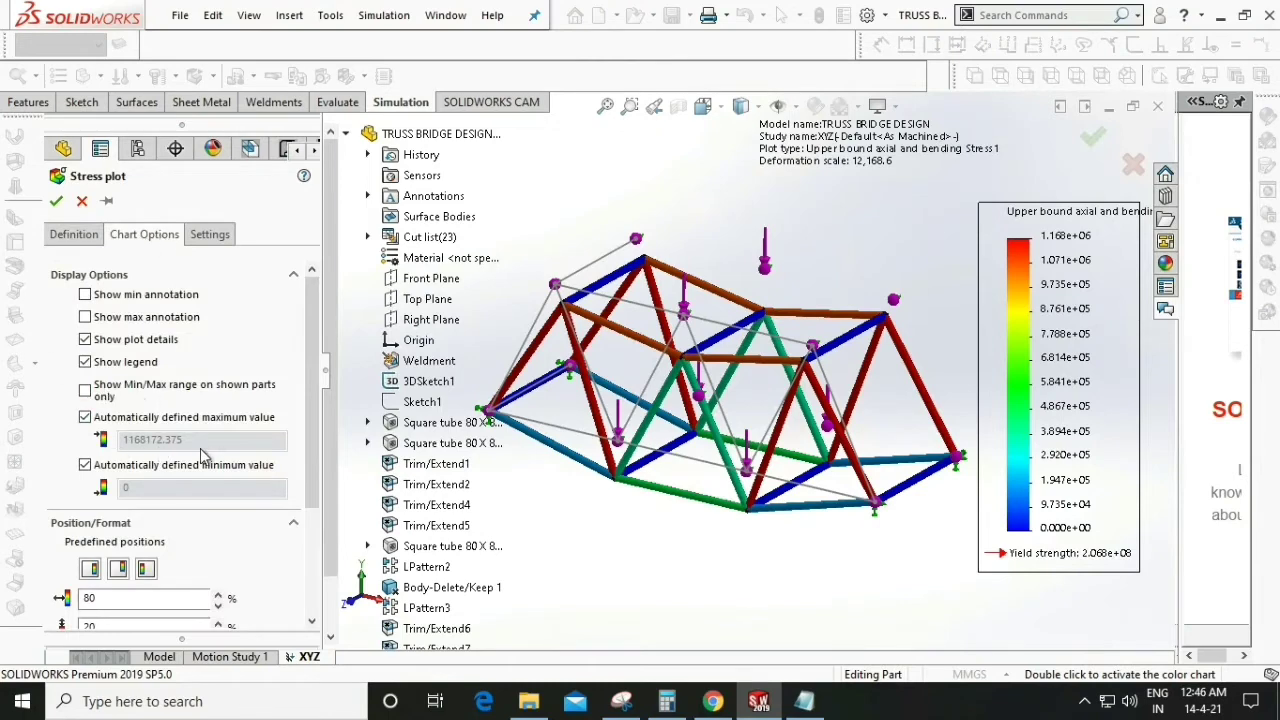
scroll(312, 515, "down", 5)
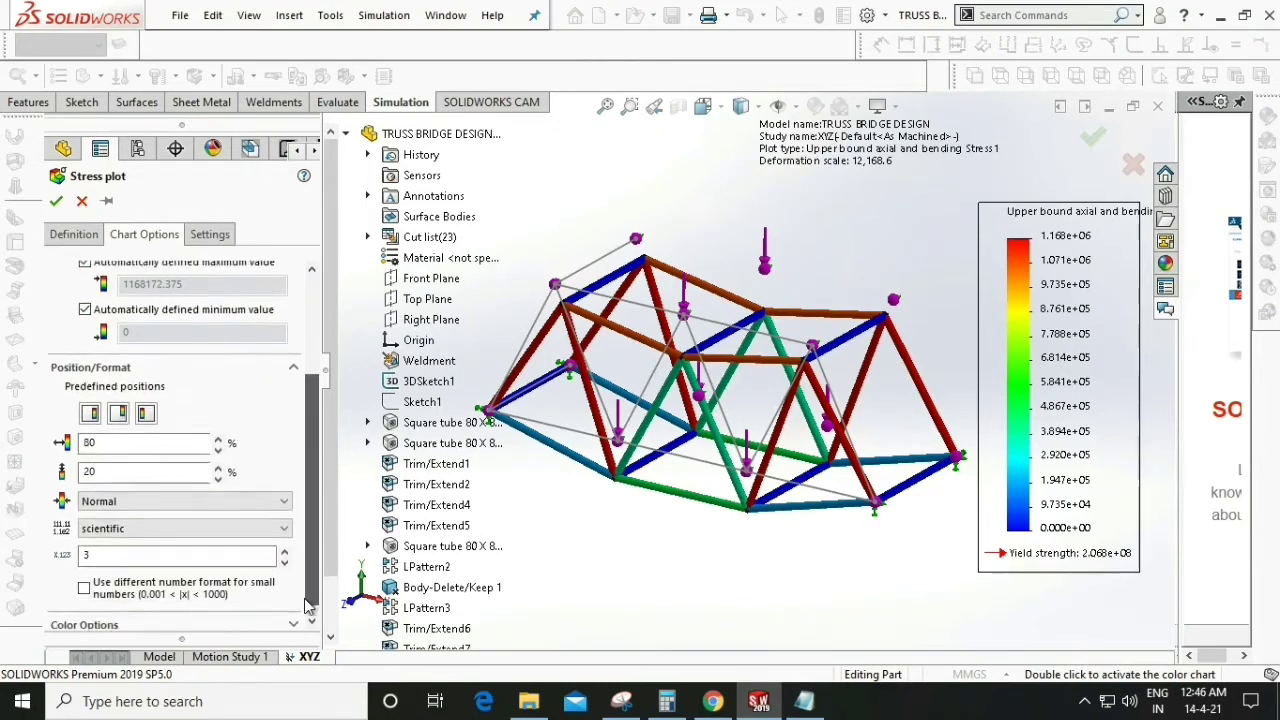
left_click(286, 521)
left_click(105, 544)
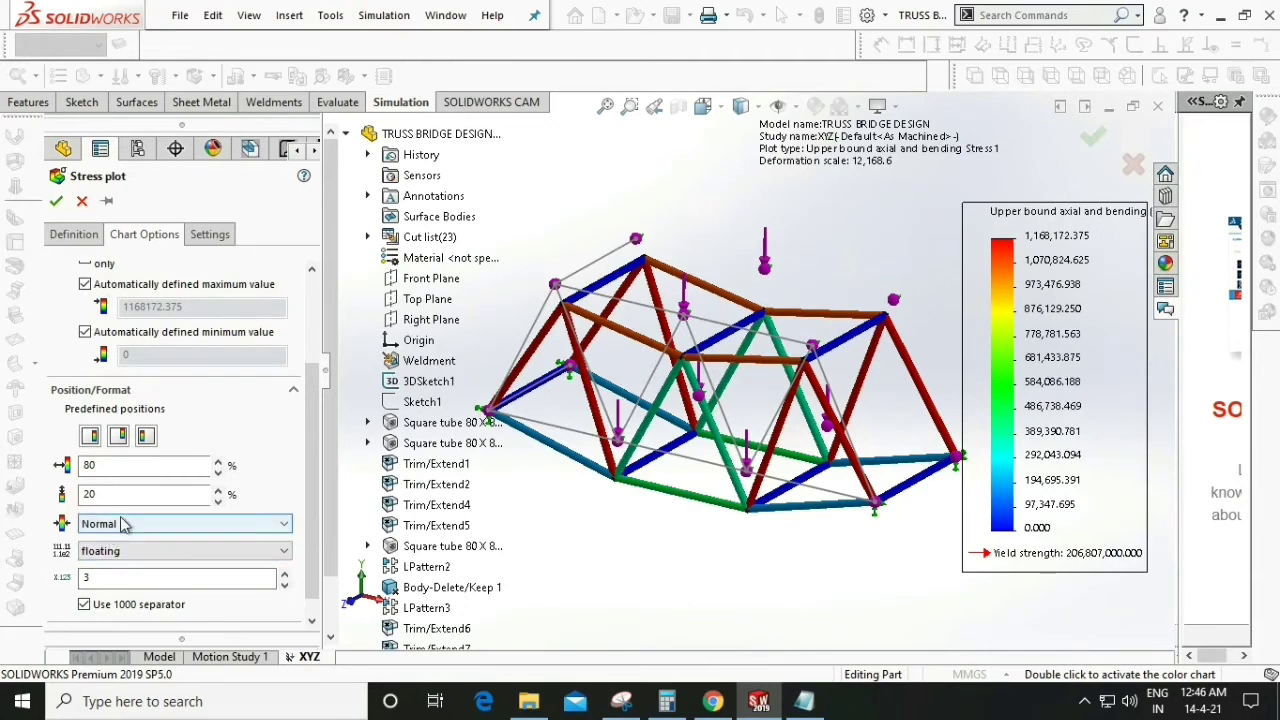
- Set the stress plot's units to N/mm^2 (MPa)
left_click_drag(309, 498, 319, 373)
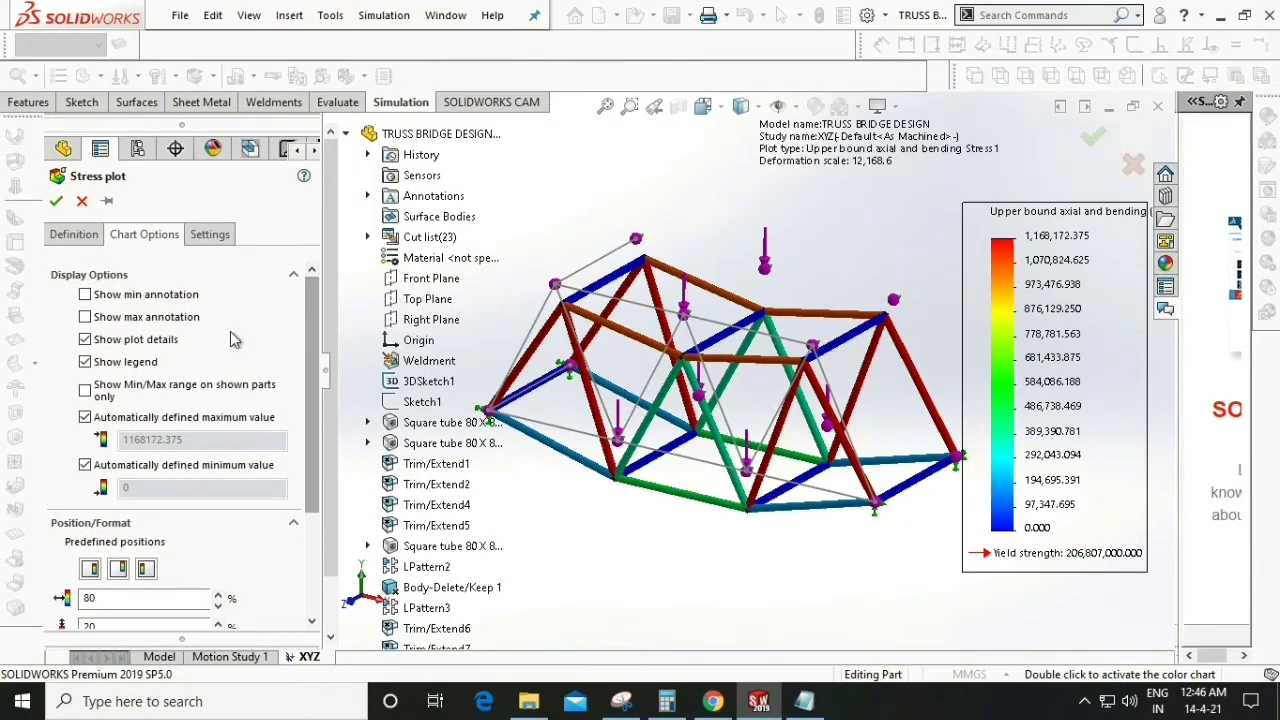
left_click(72, 234)
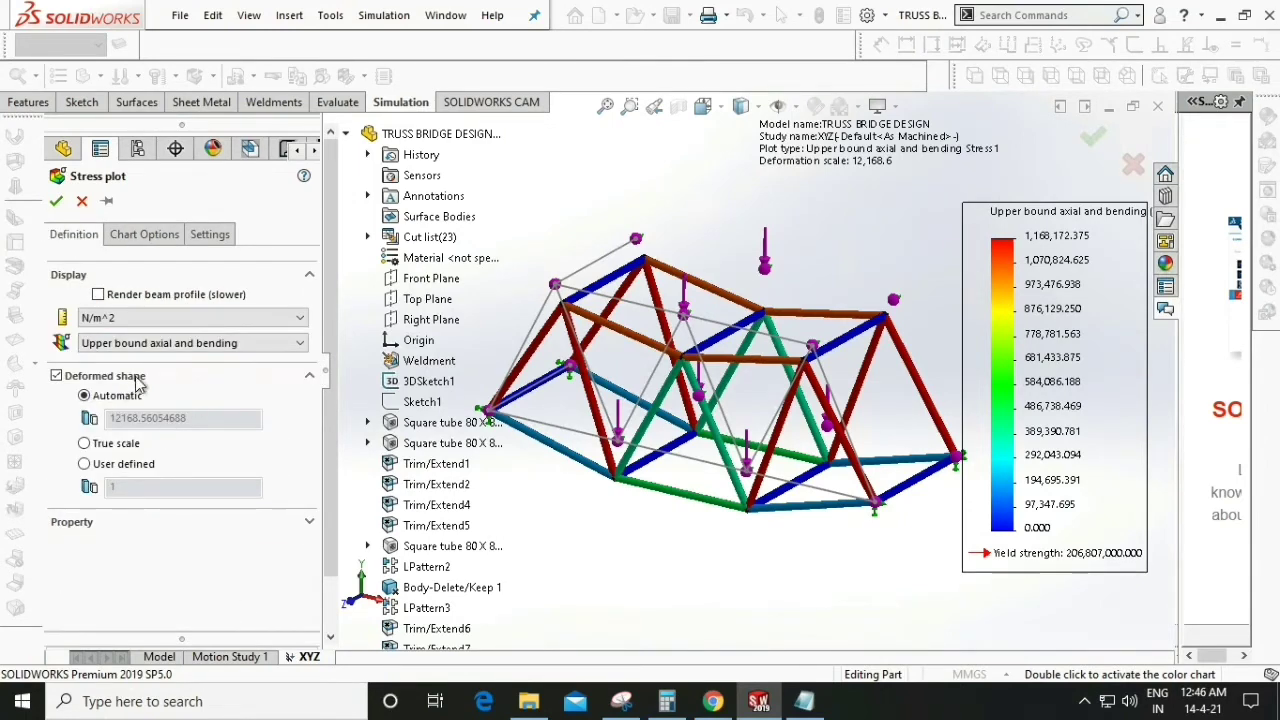
left_click(296, 318)
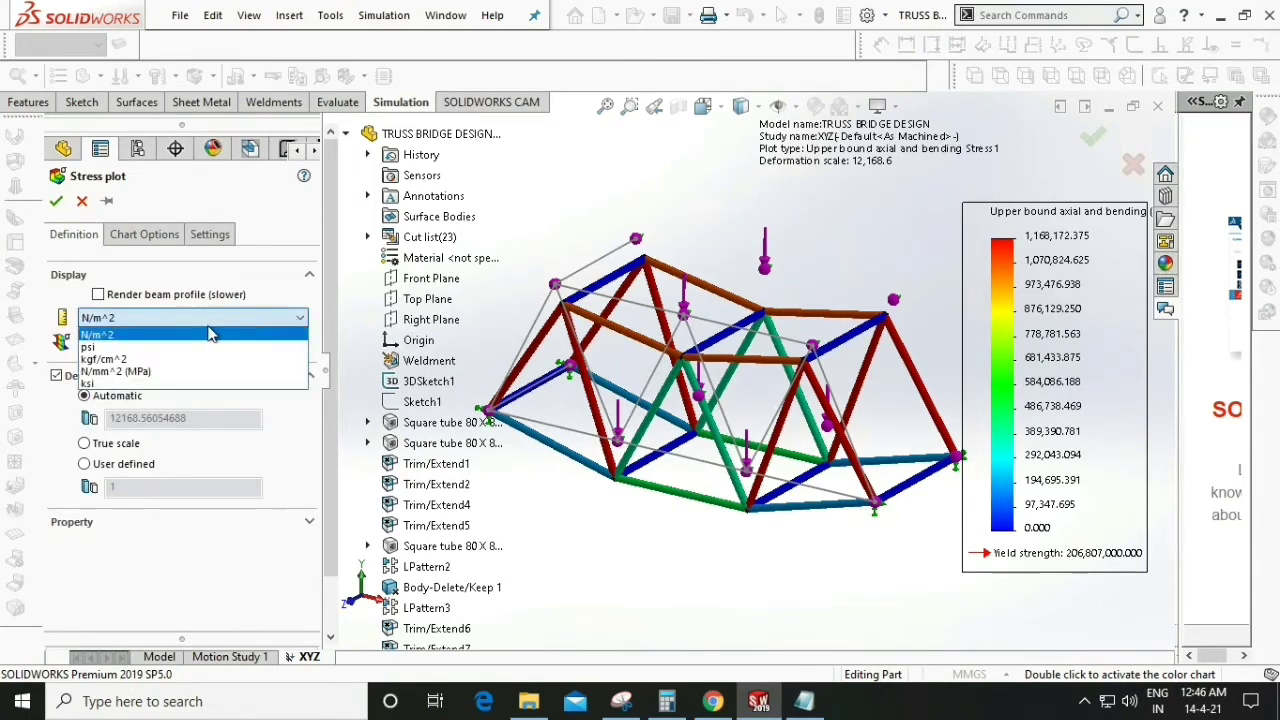
left_click(118, 373)
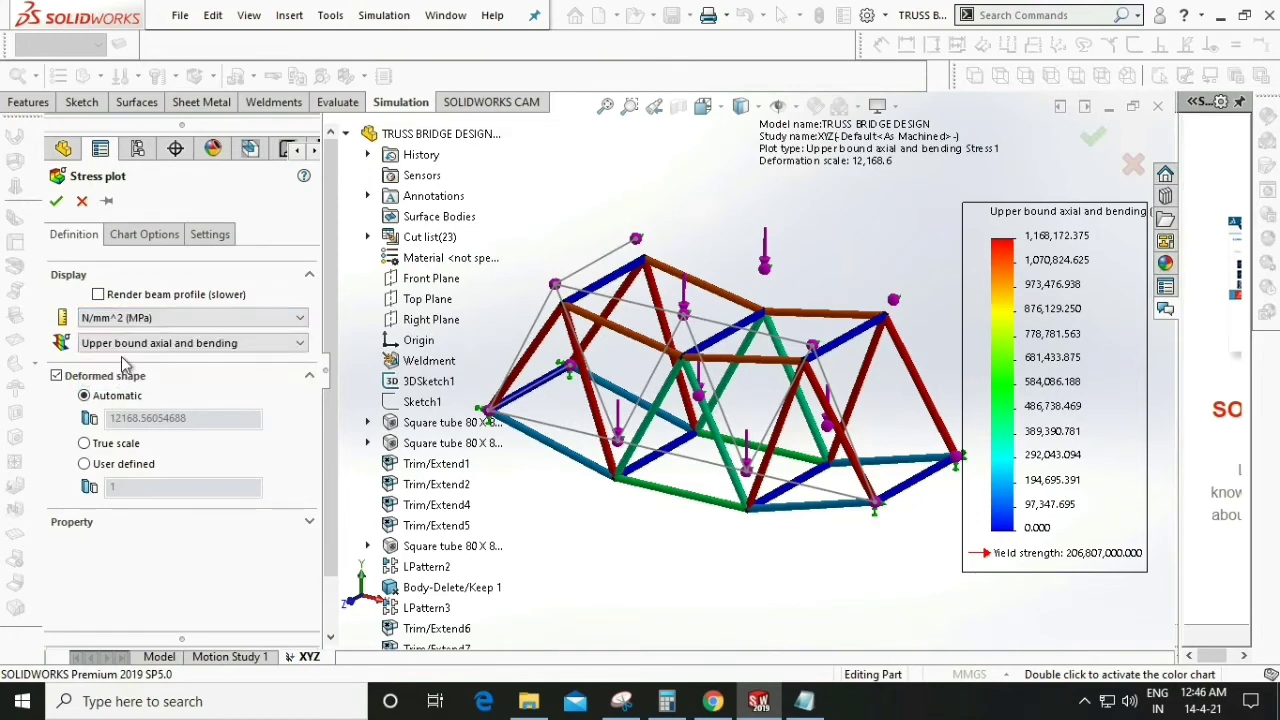
left_click(56, 200)
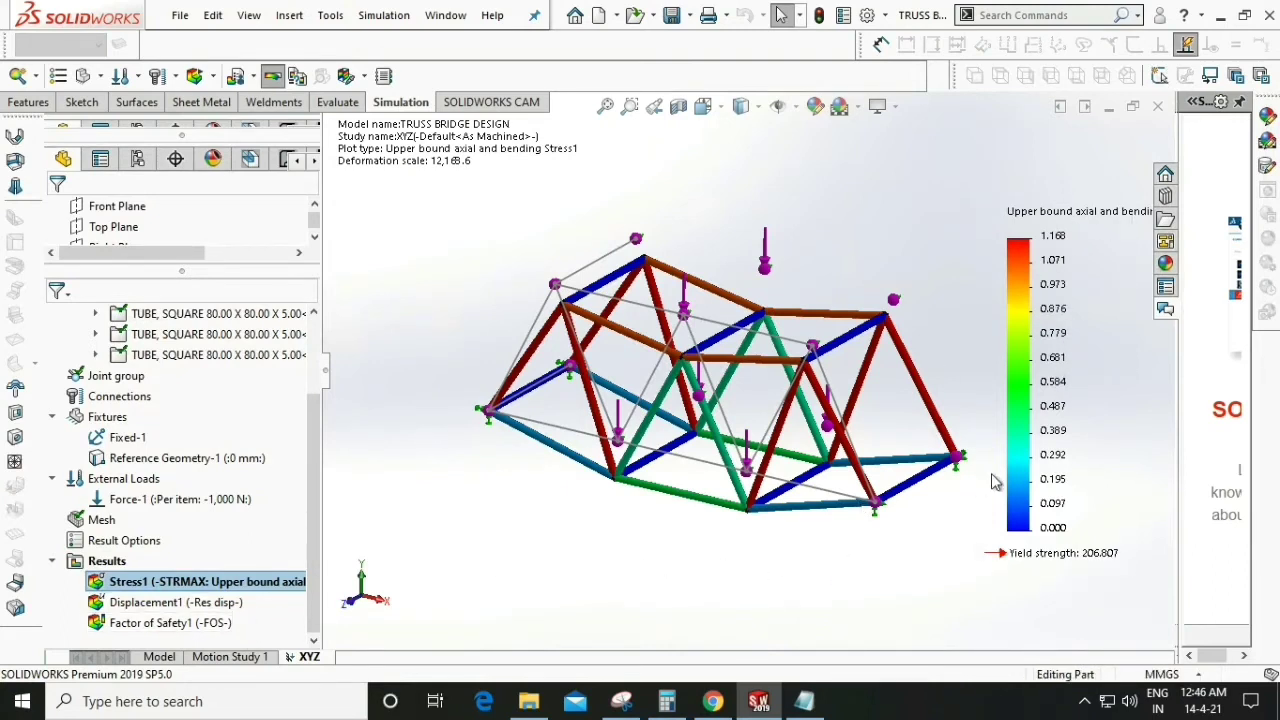
- Show the maximum annotation on the stress plot and move its label to the empty space below the truss
right_click(1078, 451)
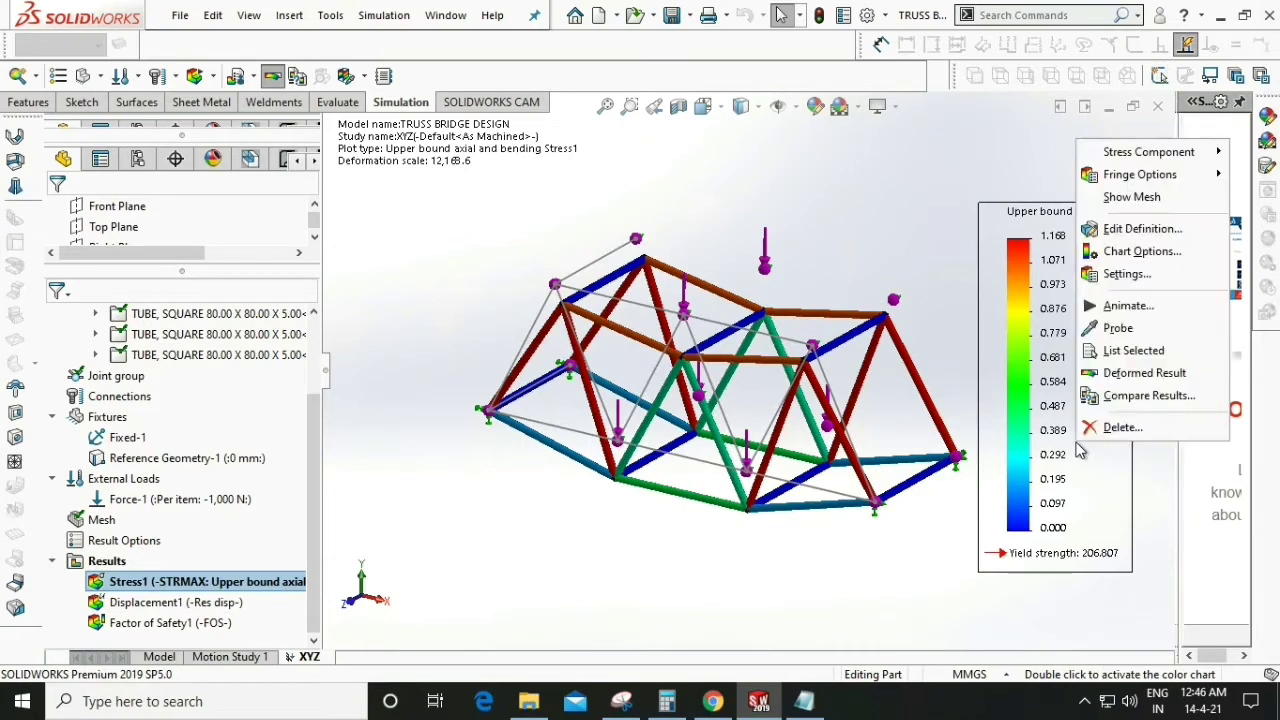
left_click(1133, 233)
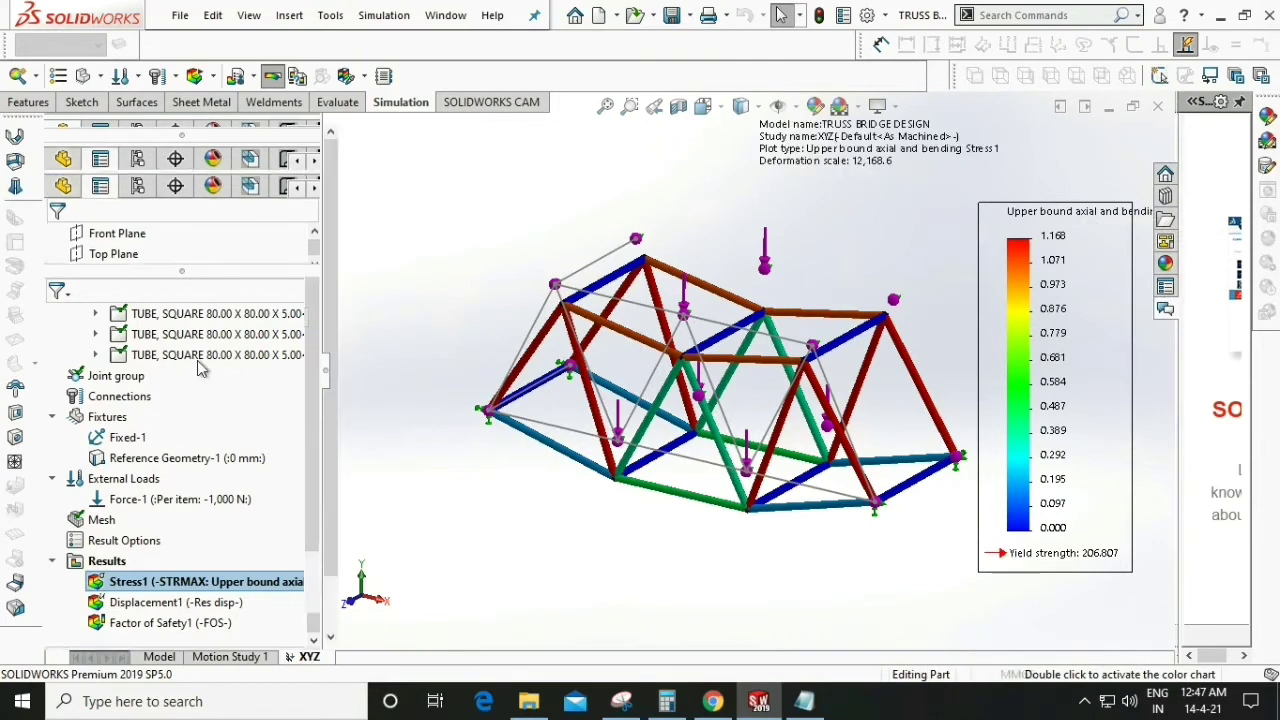
left_click(144, 234)
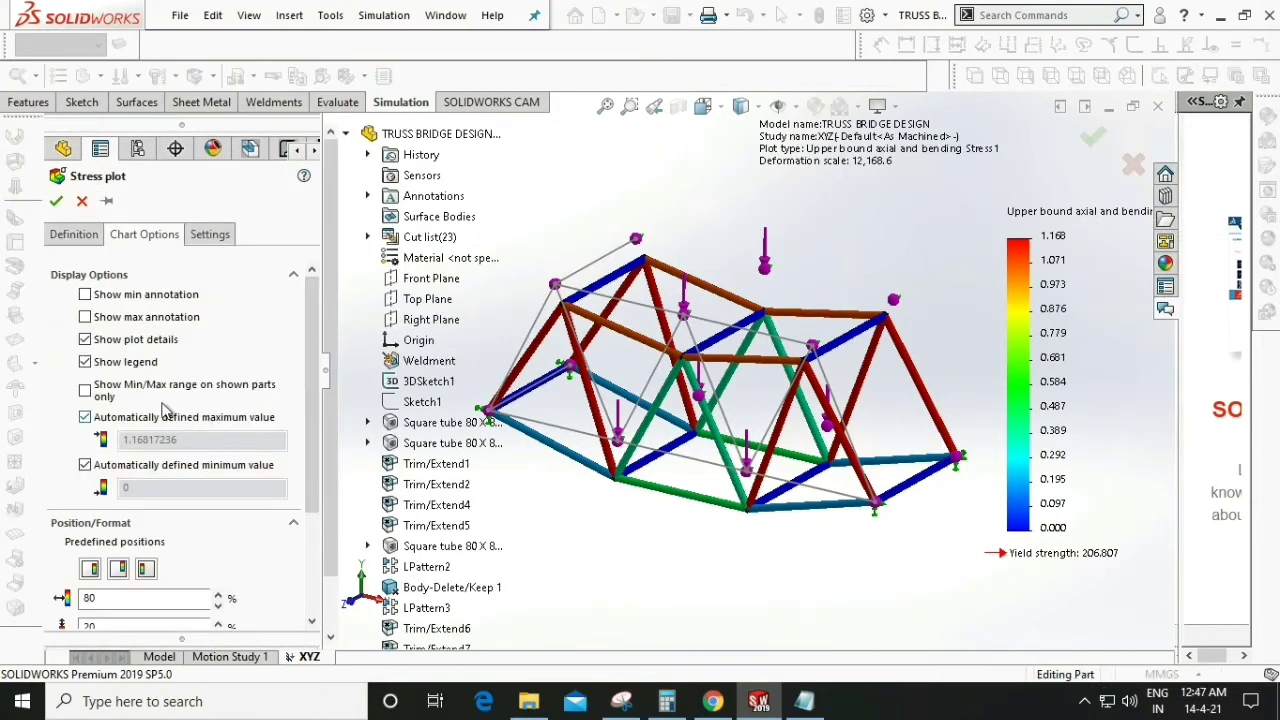
left_click(85, 317)
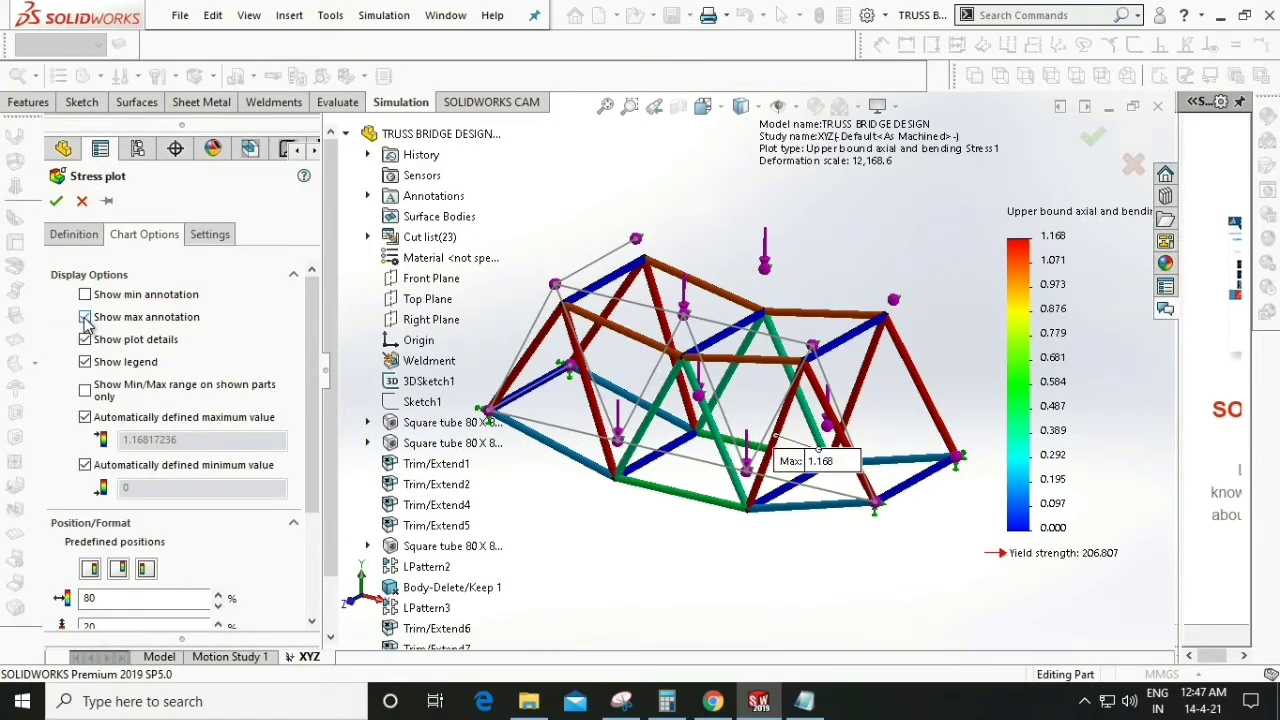
left_click_drag(822, 478, 860, 572)
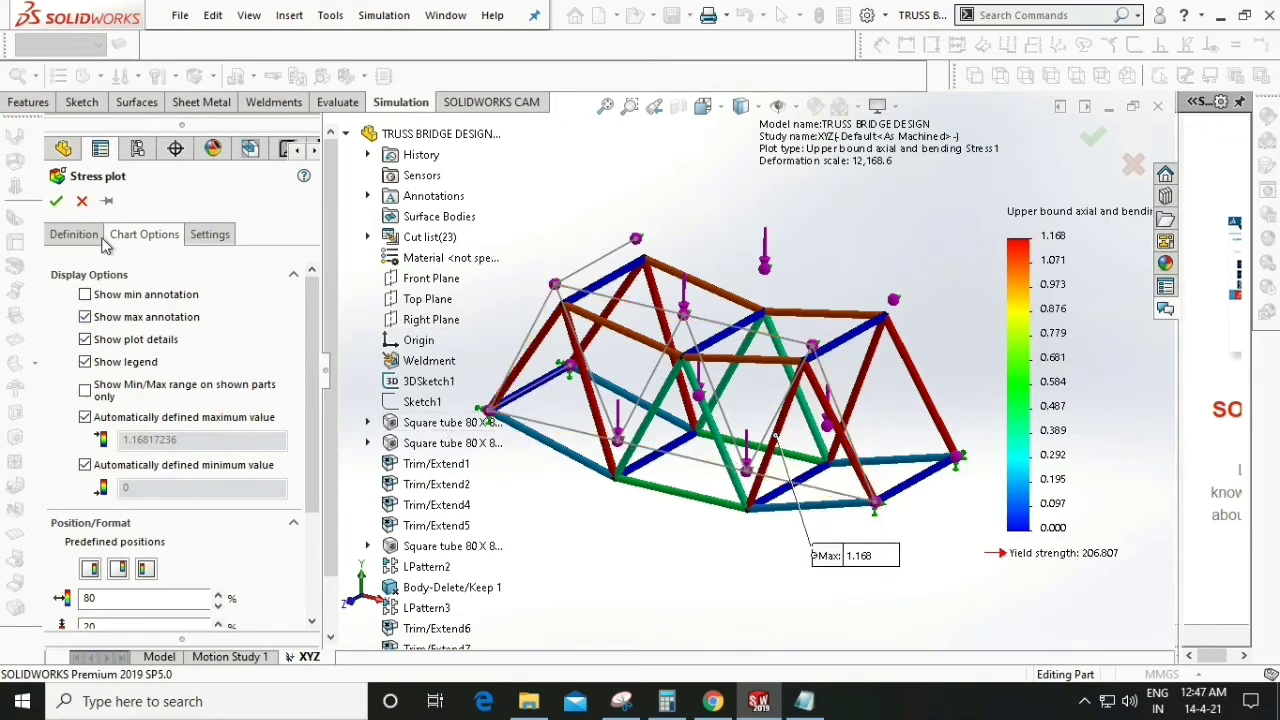
left_click(57, 202)
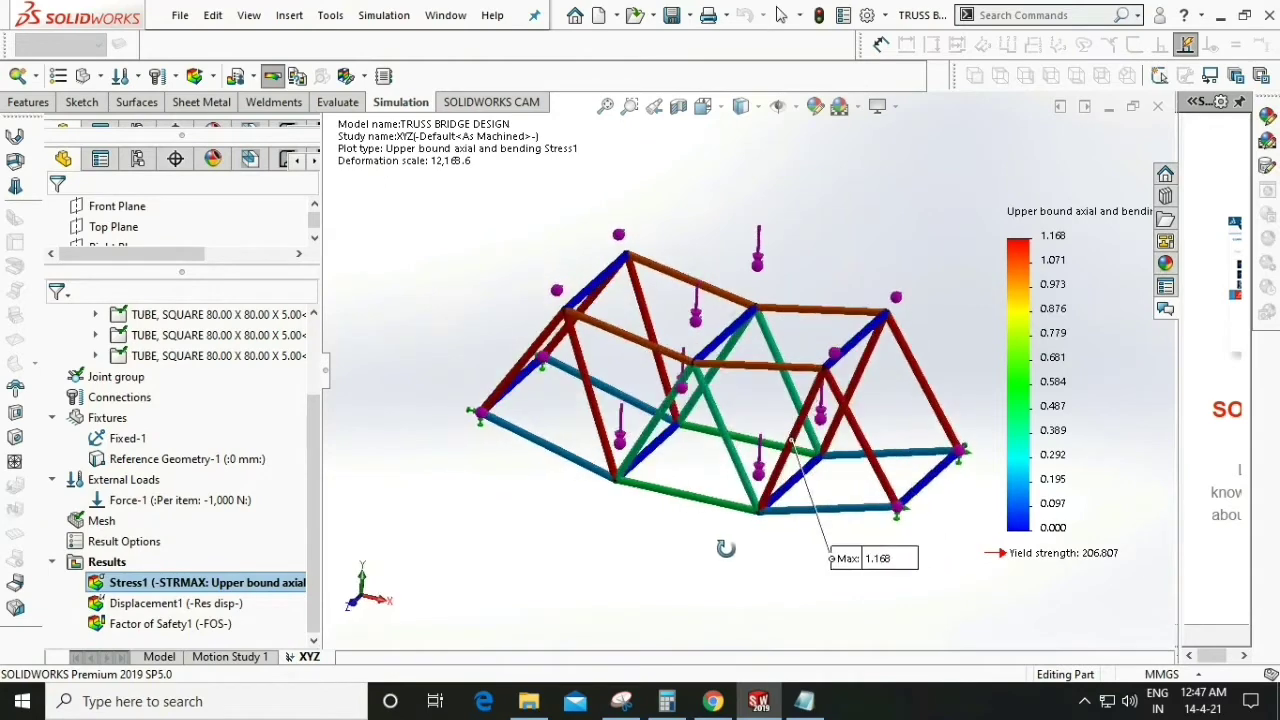
- Show the displacement plot and change its legend's number format to floating
double_click(100, 608)
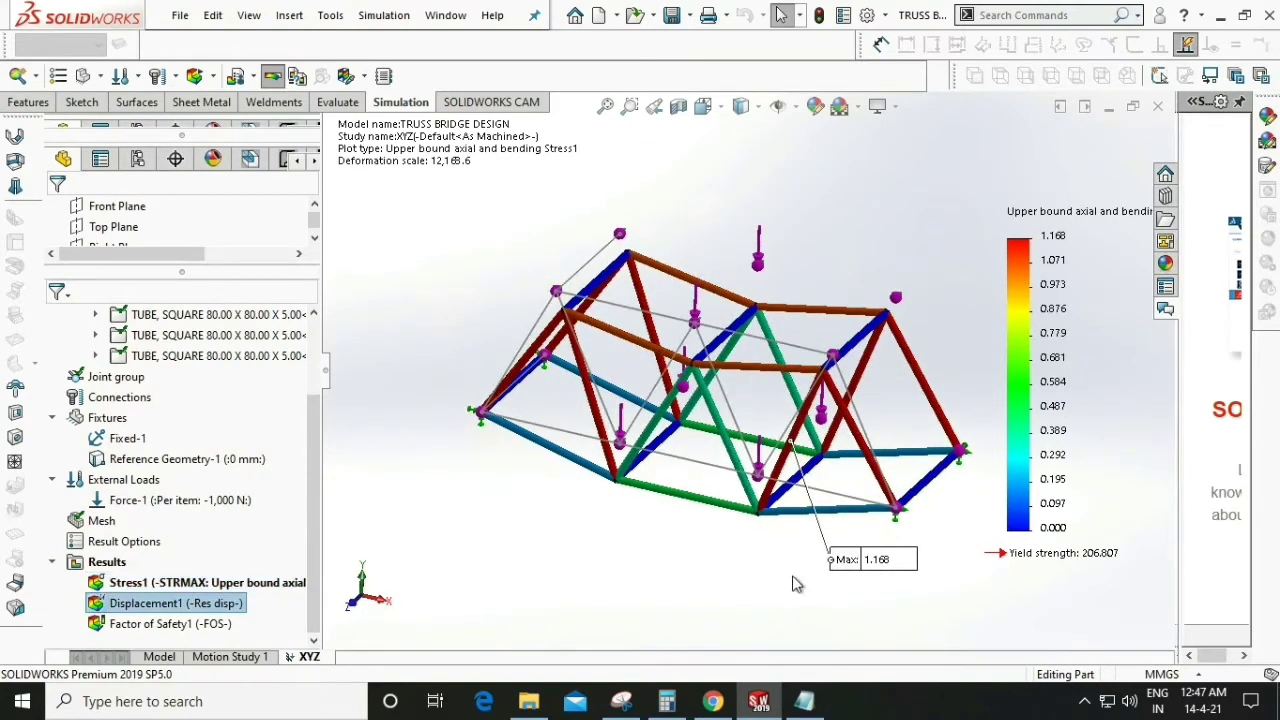
middle_click_drag(854, 538, 834, 583)
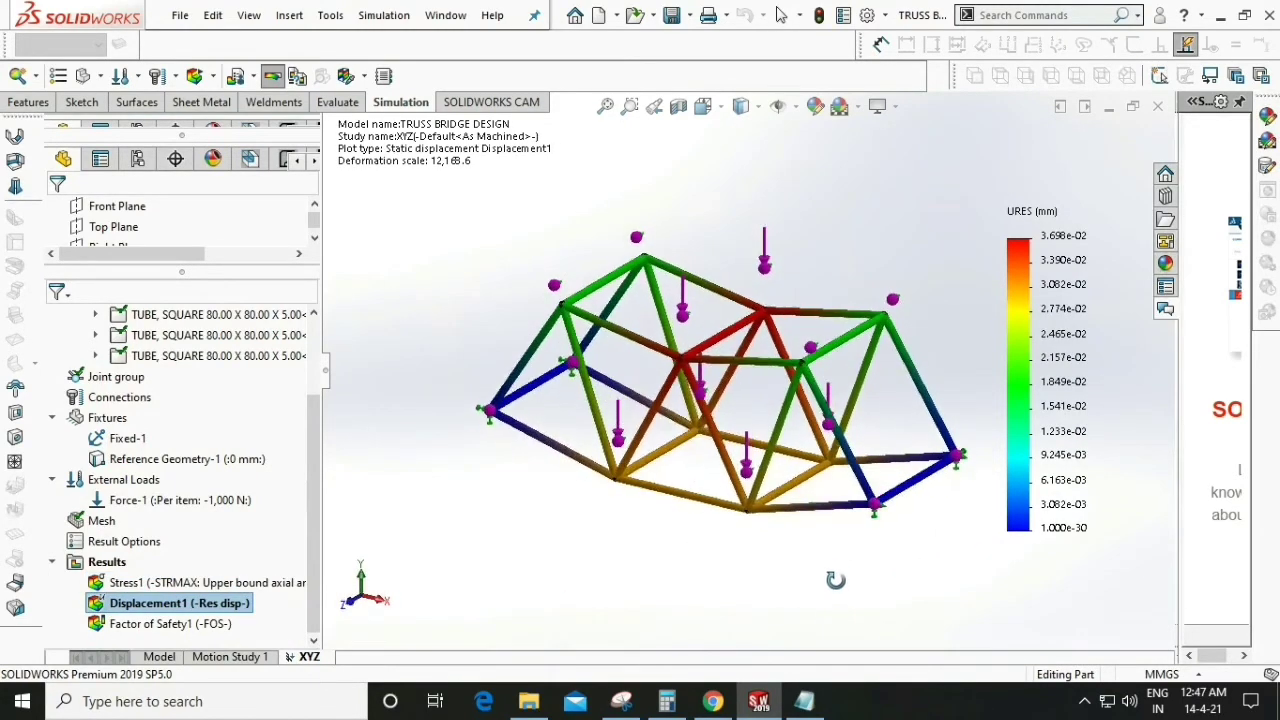
right_click(1035, 427)
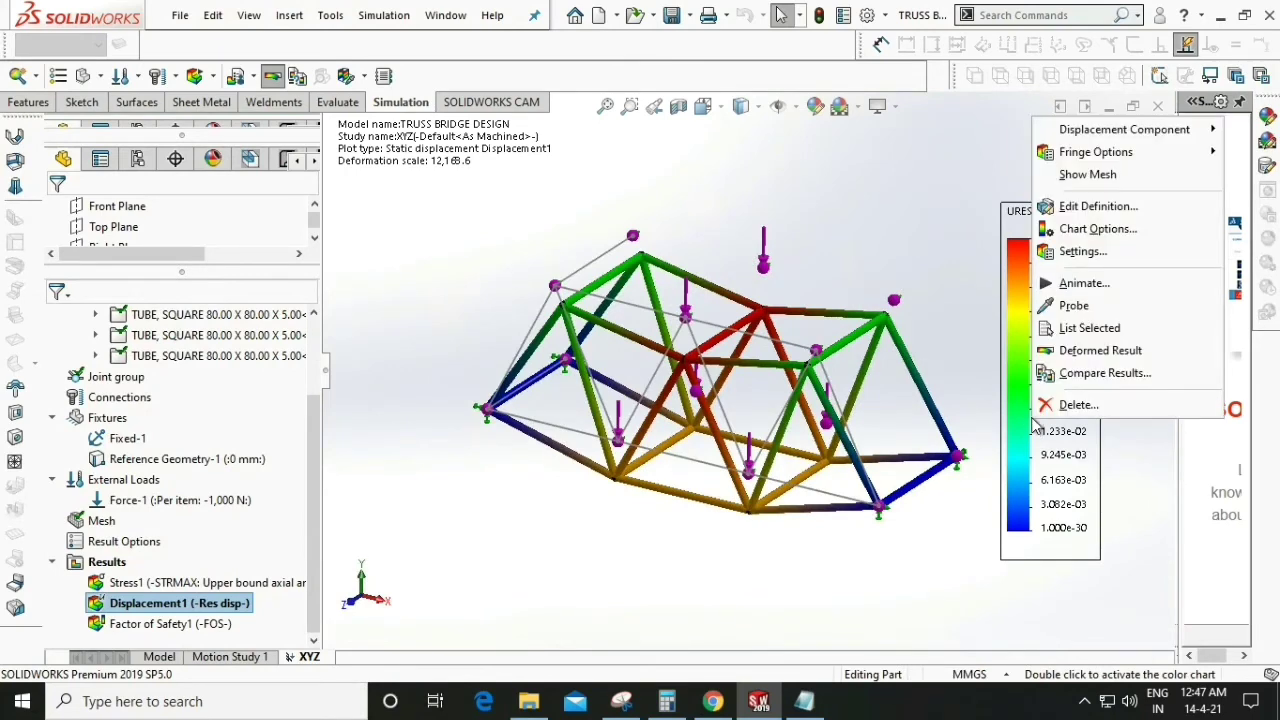
left_click(1092, 206)
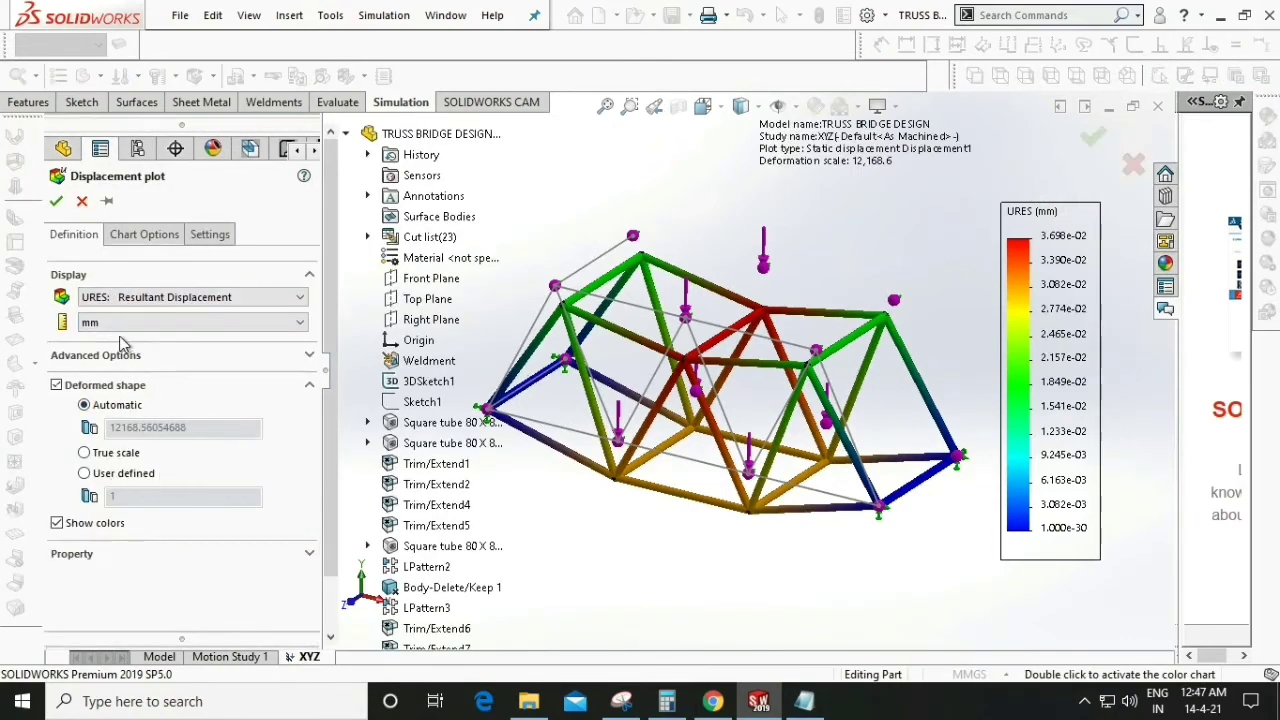
left_click(144, 234)
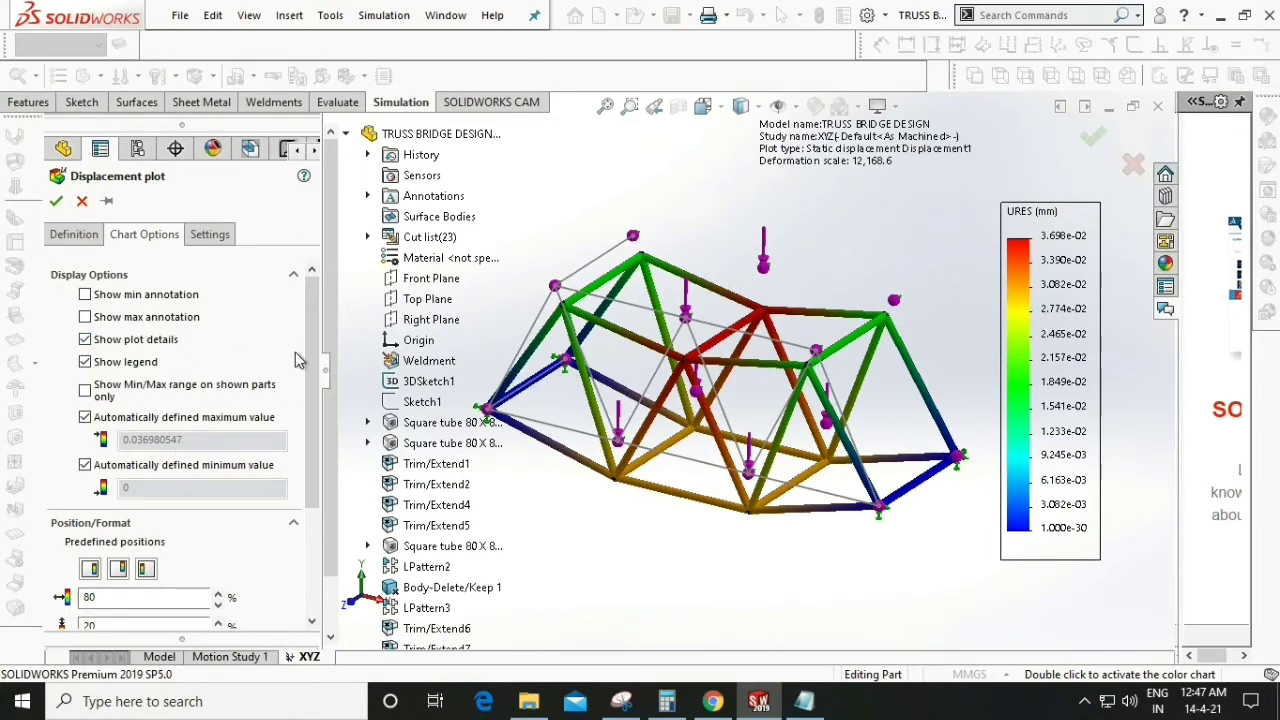
scroll(296, 360, "down", 5)
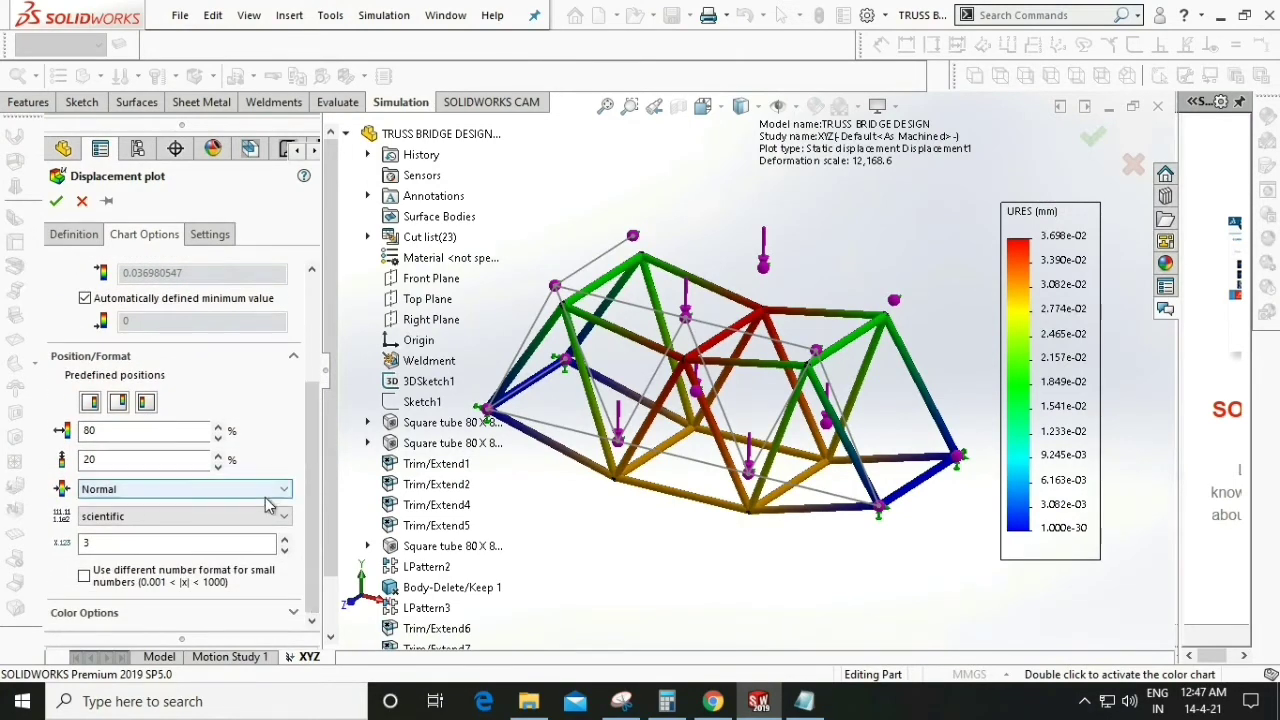
left_click(170, 516)
left_click(105, 545)
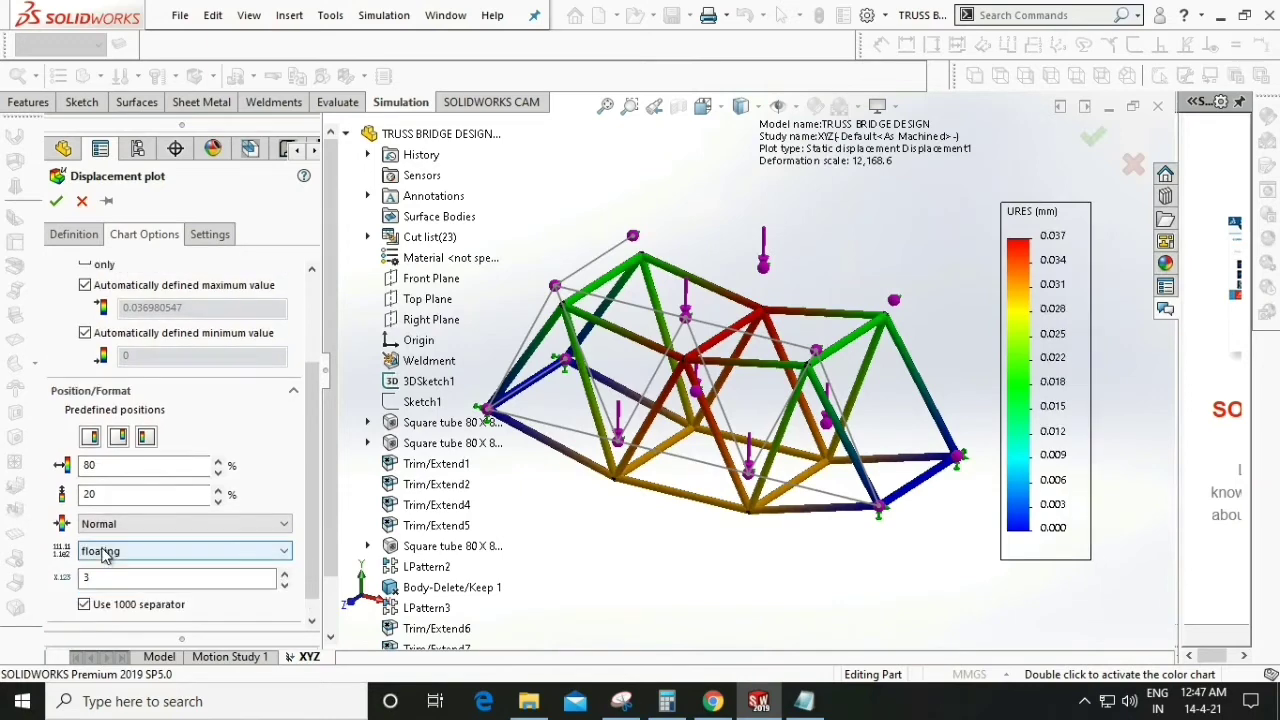
left_click(57, 203)
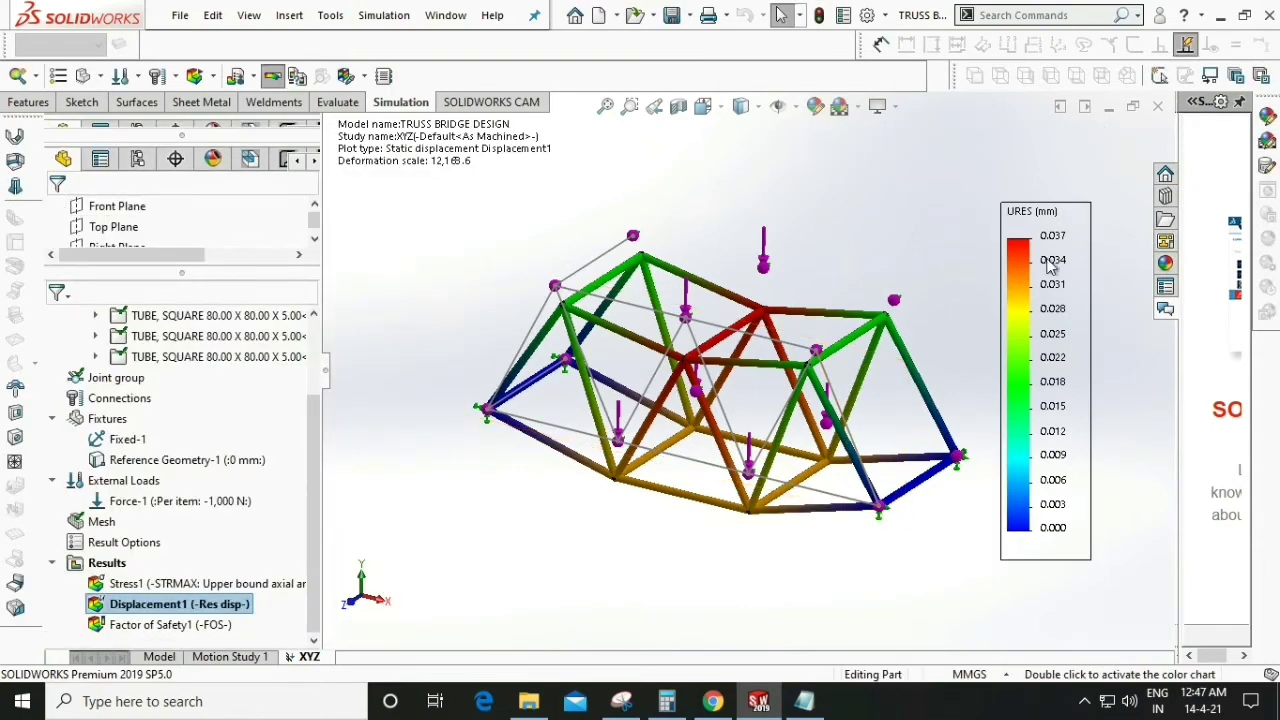
- Show the Factor of Safety plot and change its legend's number format to floating
double_click(100, 624)
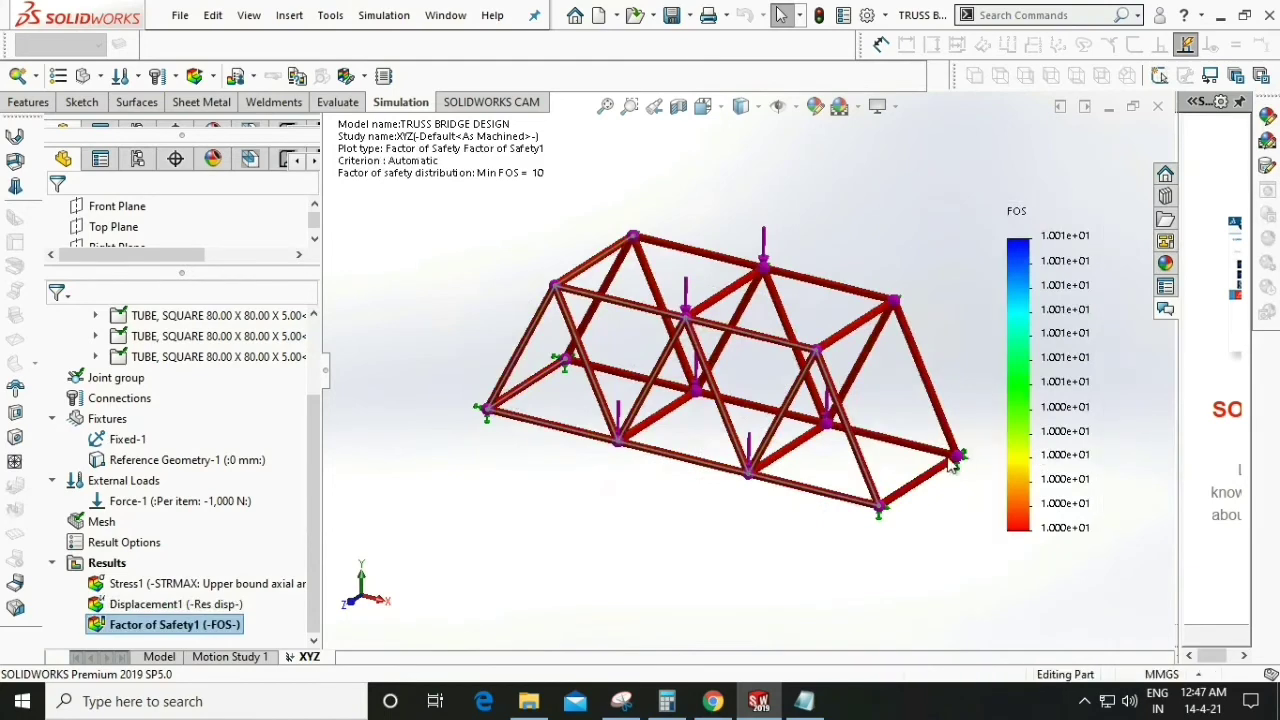
right_click(1066, 450)
left_click(1110, 275)
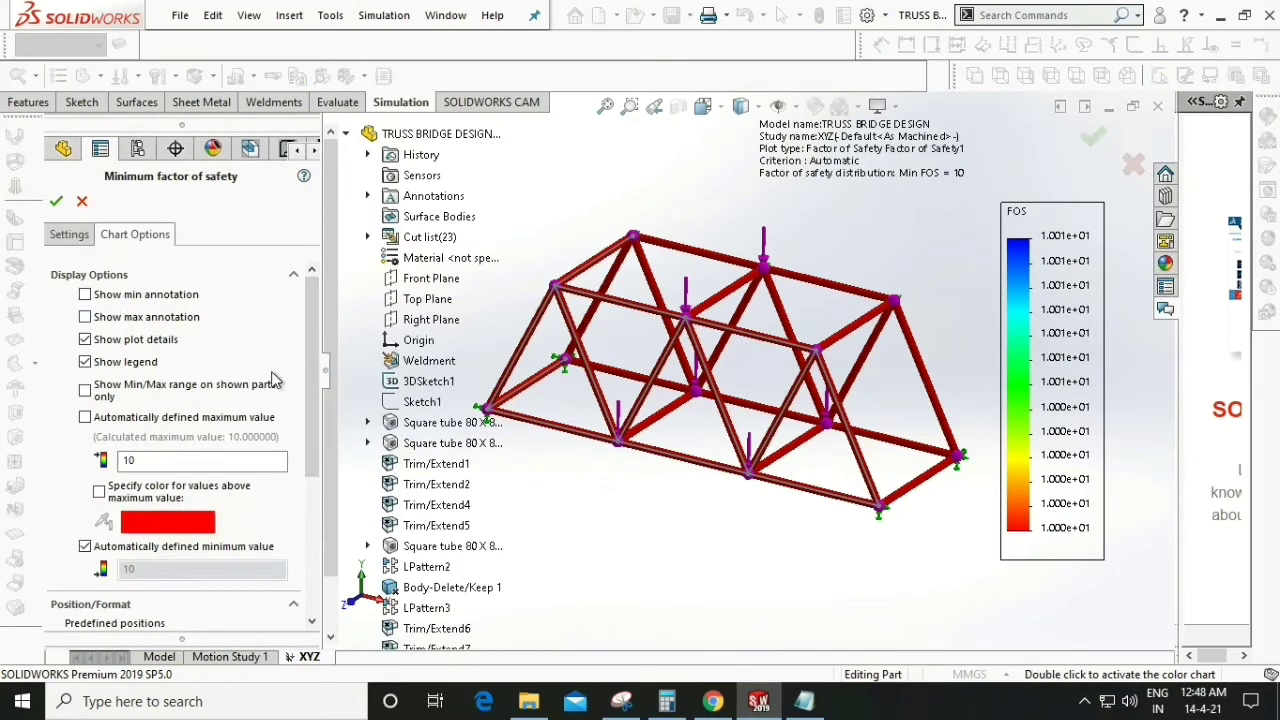
left_click_drag(308, 399, 305, 544)
left_click(118, 517)
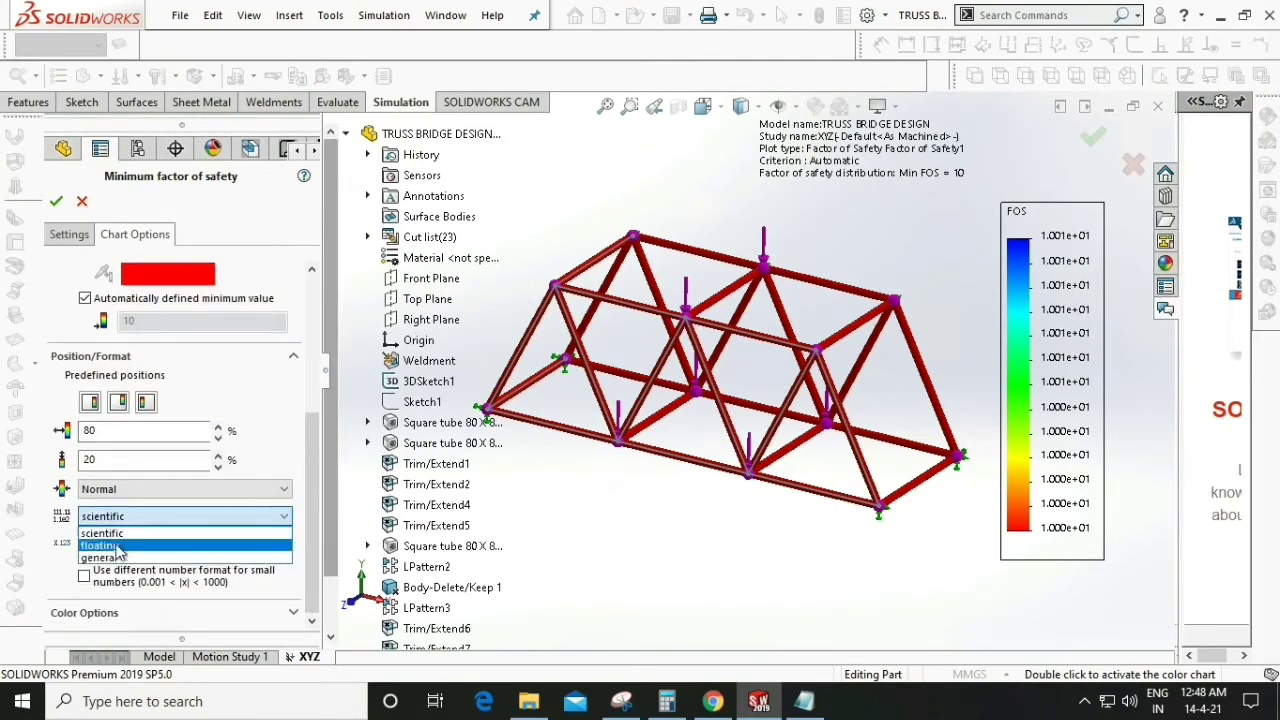
left_click(115, 545)
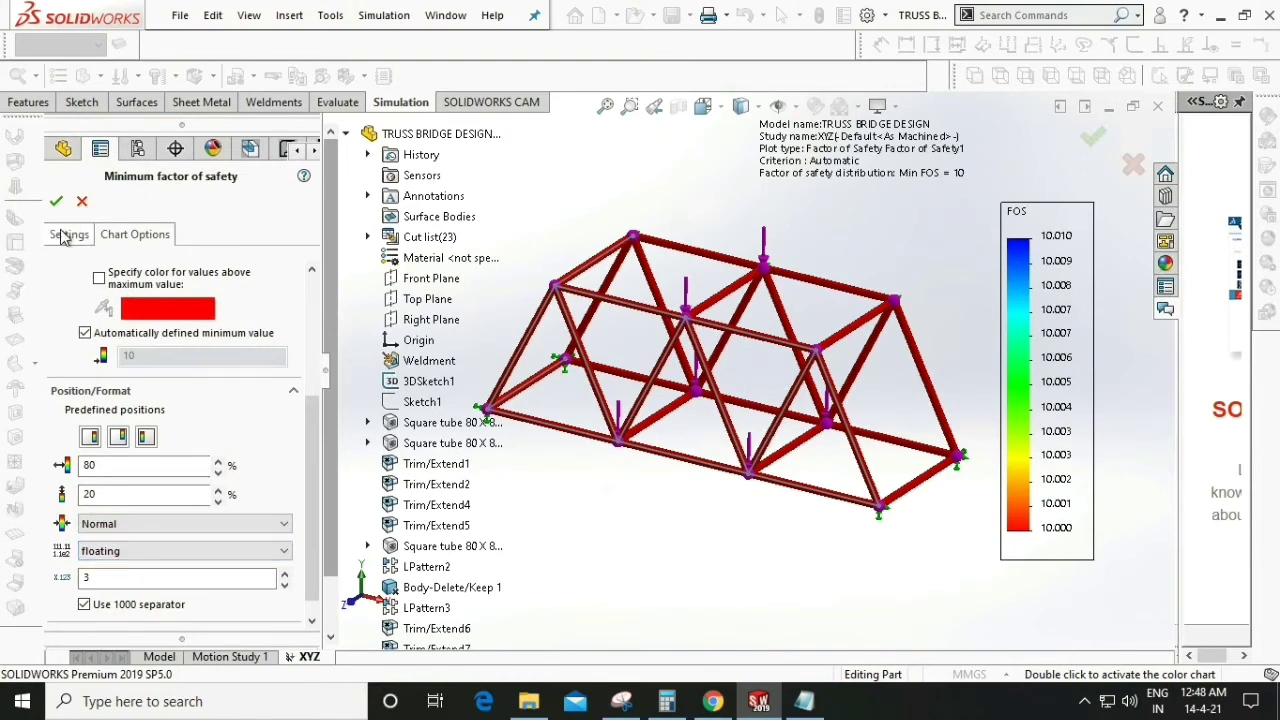
left_click_drag(312, 496, 314, 571)
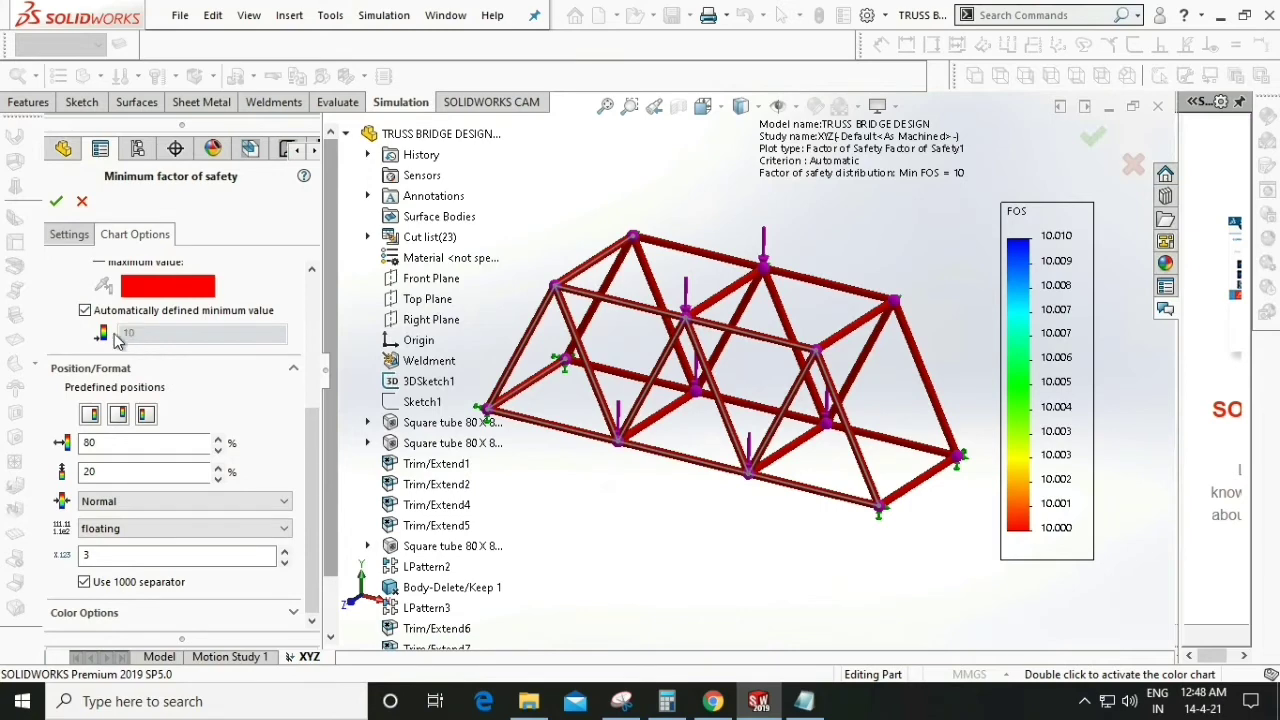
left_click(57, 203)
middle_click_drag(946, 568, 915, 585)
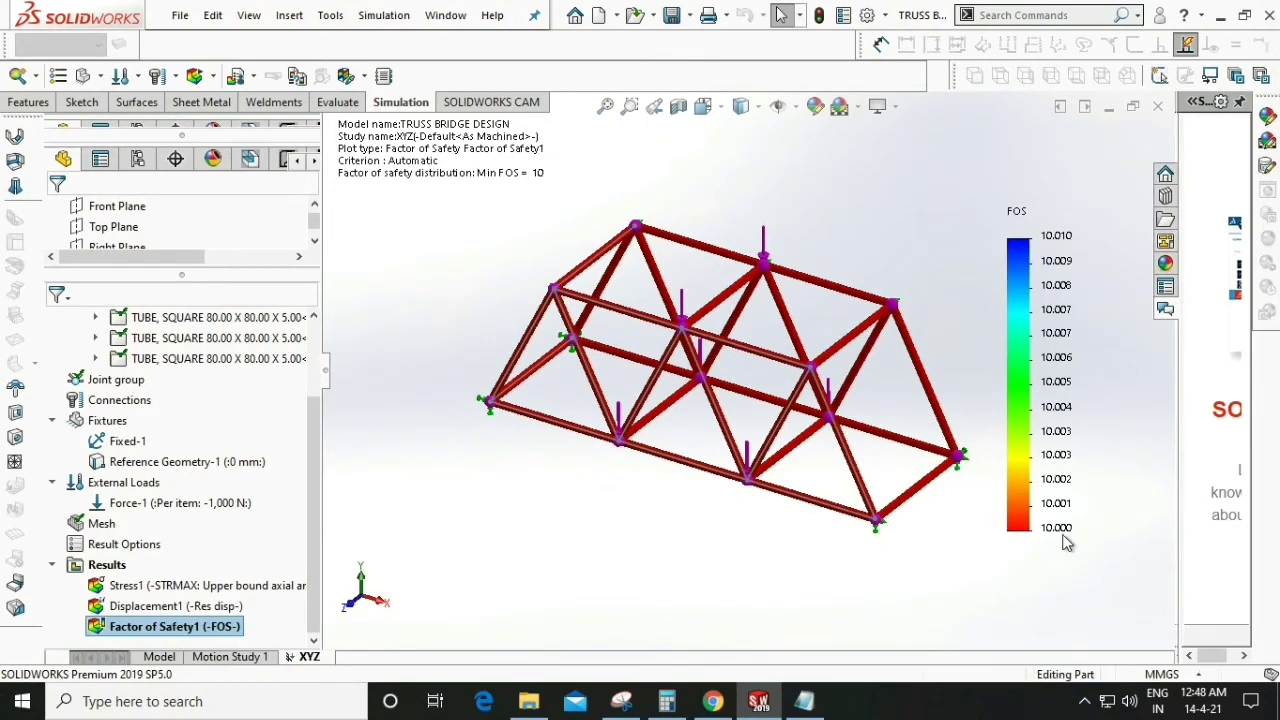
middle_click_drag(729, 512, 621, 530)
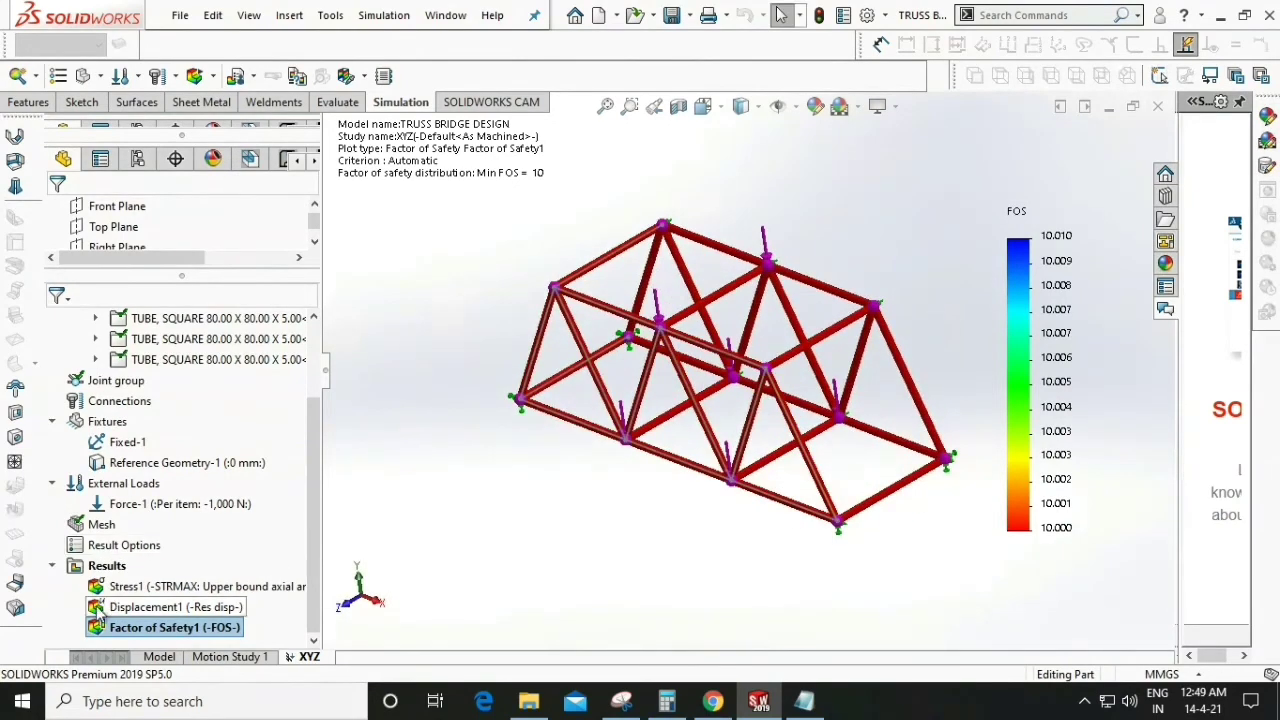
- Show the displacement plot again, play its deformation animation, and close the animation
double_click(165, 607)
mouse_move(898, 544)
middle_mouse_down()
mouse_move(917, 517)
mouse_move(905, 539)
middle_mouse_up()
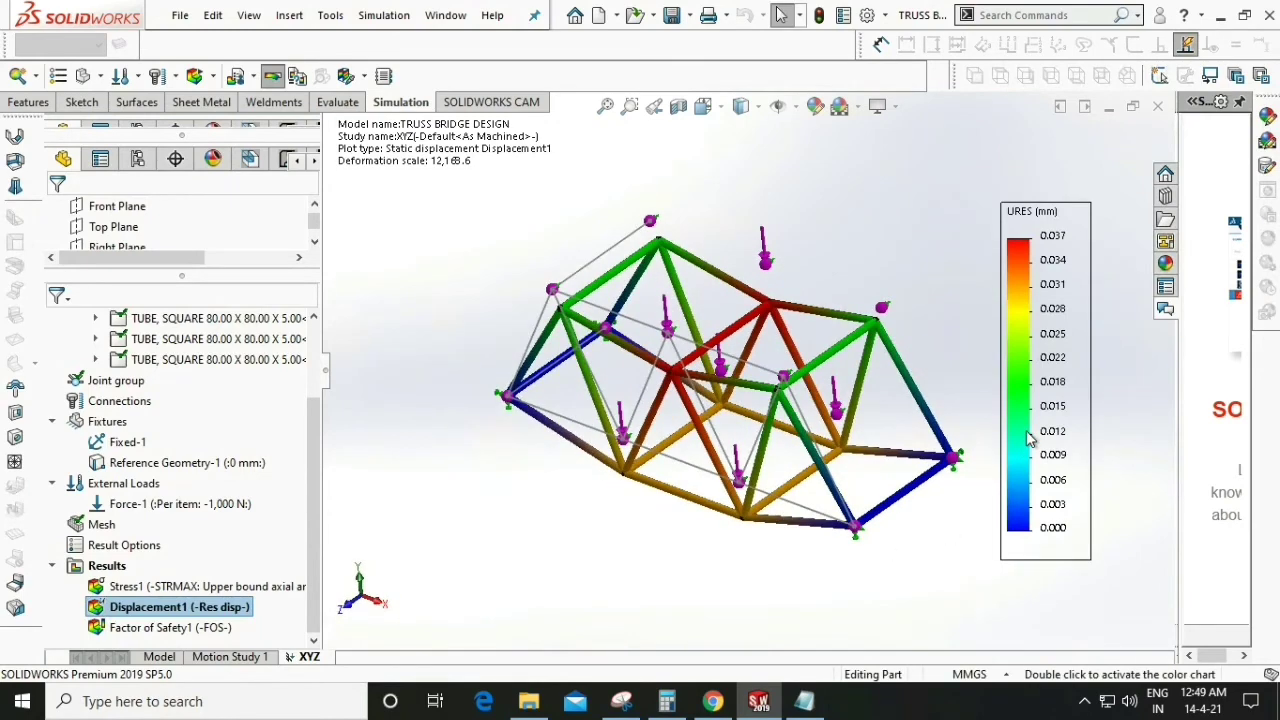
right_click(1028, 438)
key("Escape")
right_click(1036, 418)
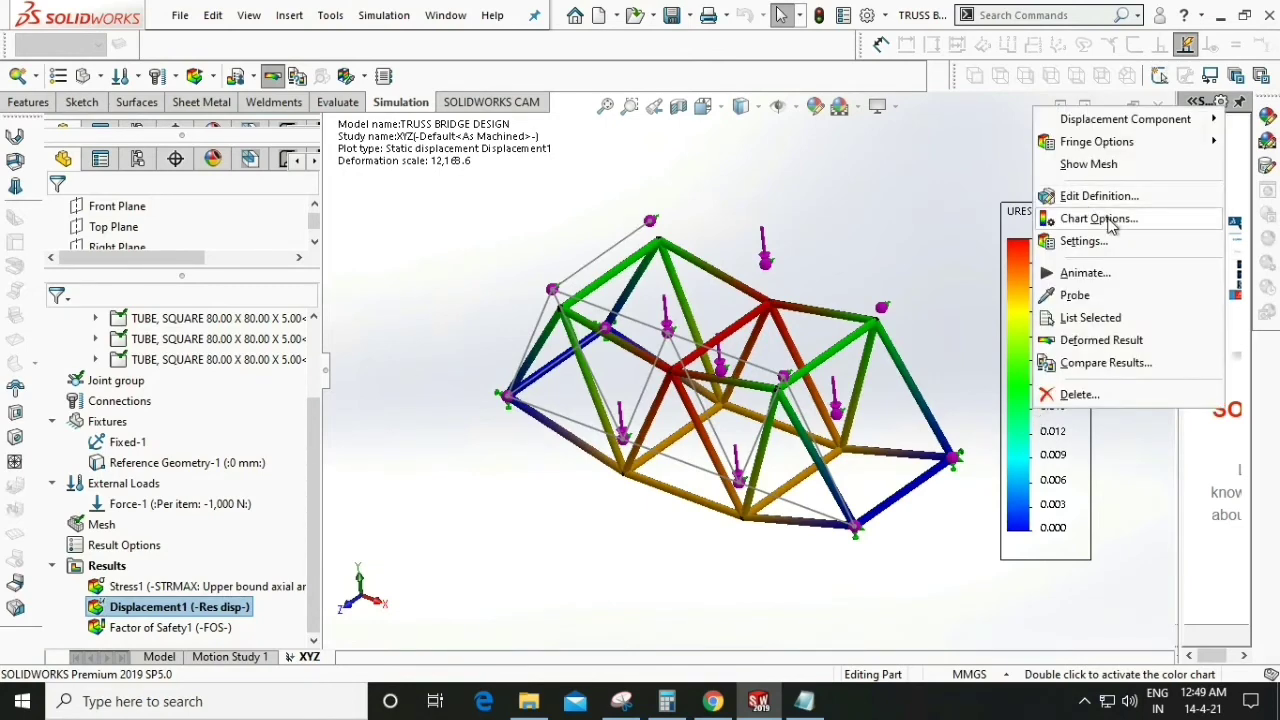
left_click(1082, 273)
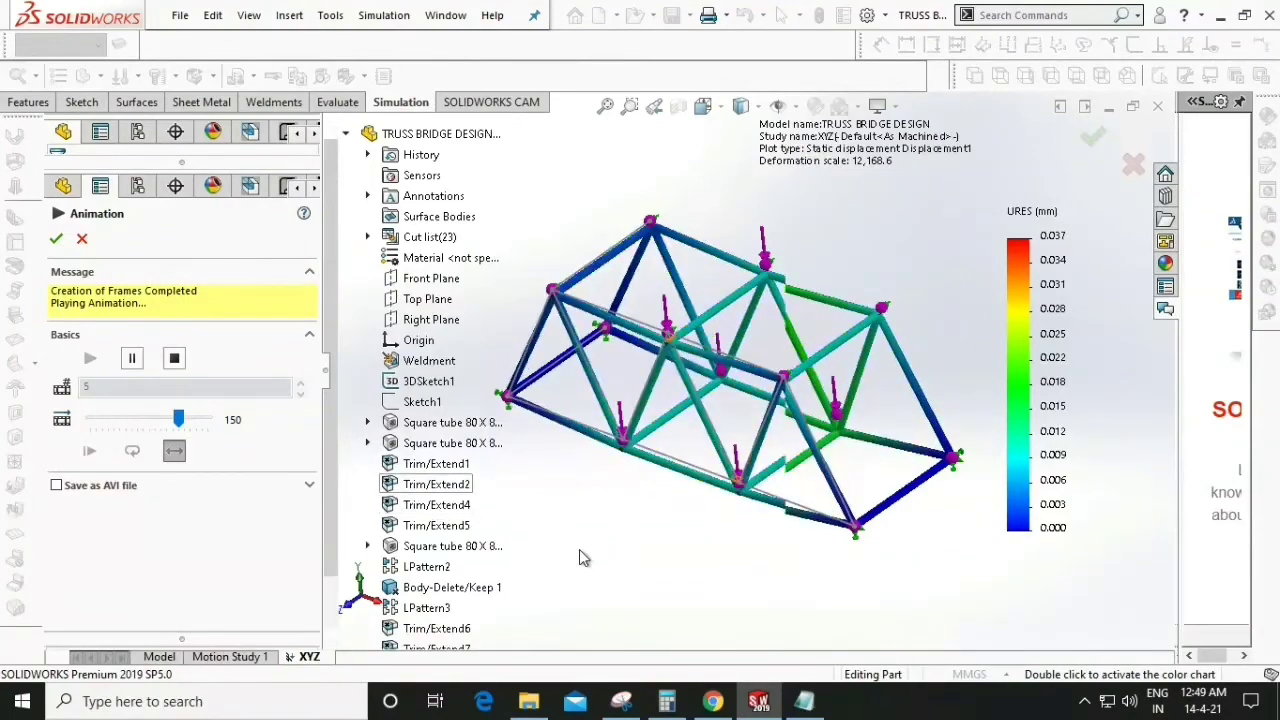
left_click(55, 242)
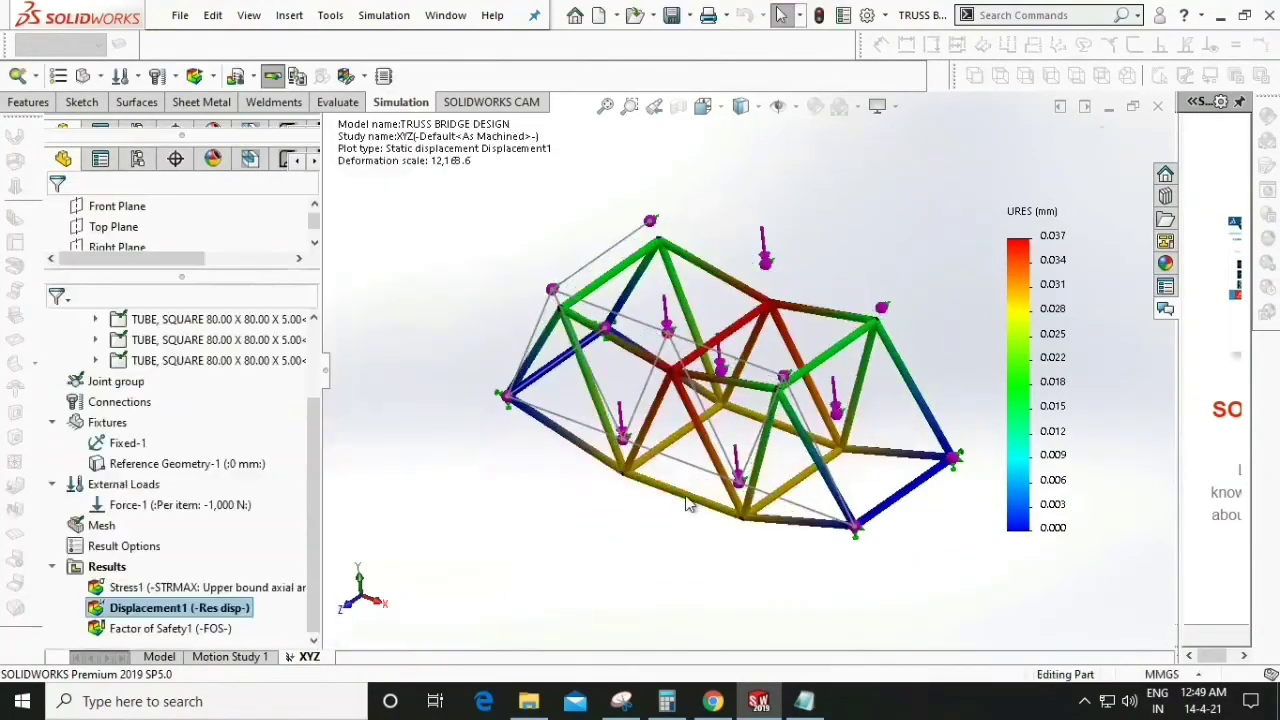
- Examine the displacement plot from several angles, including the truss's opposite side, and show the stress plot for comparison
middle_click_drag(659, 556, 671, 539)
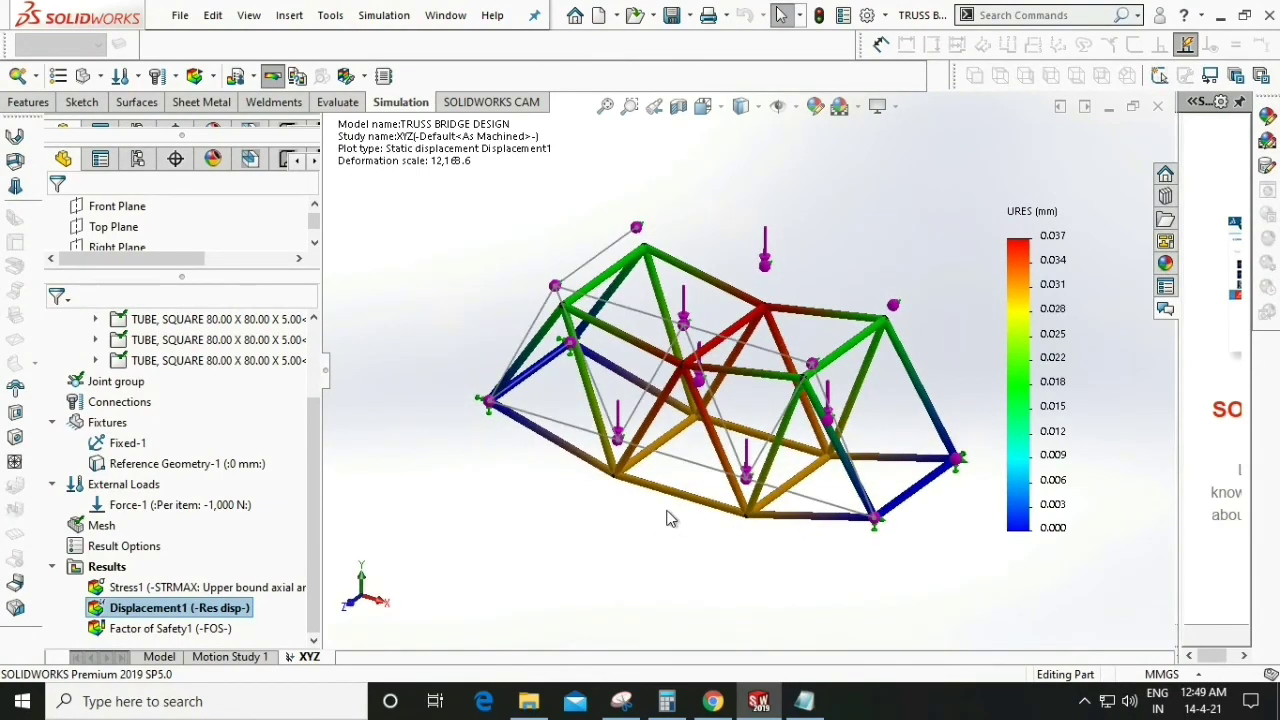
middle_click_drag(646, 517, 754, 556)
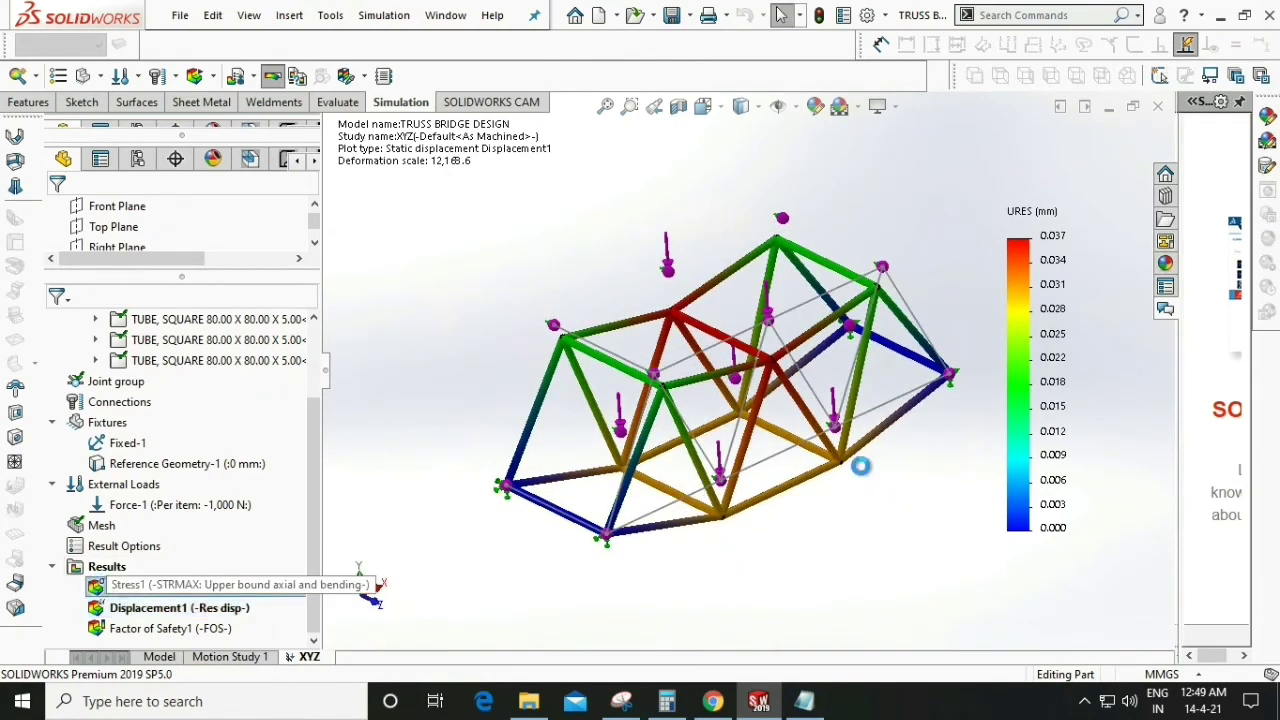
middle_click_drag(816, 486, 815, 520)
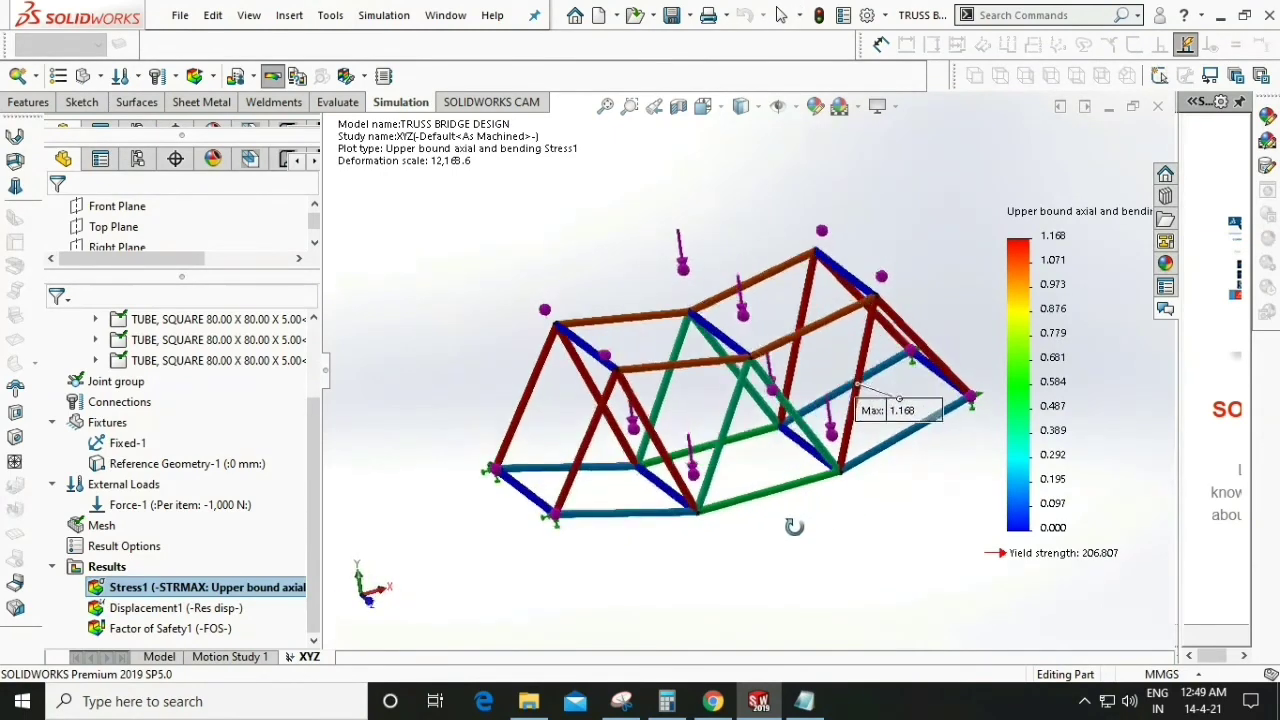